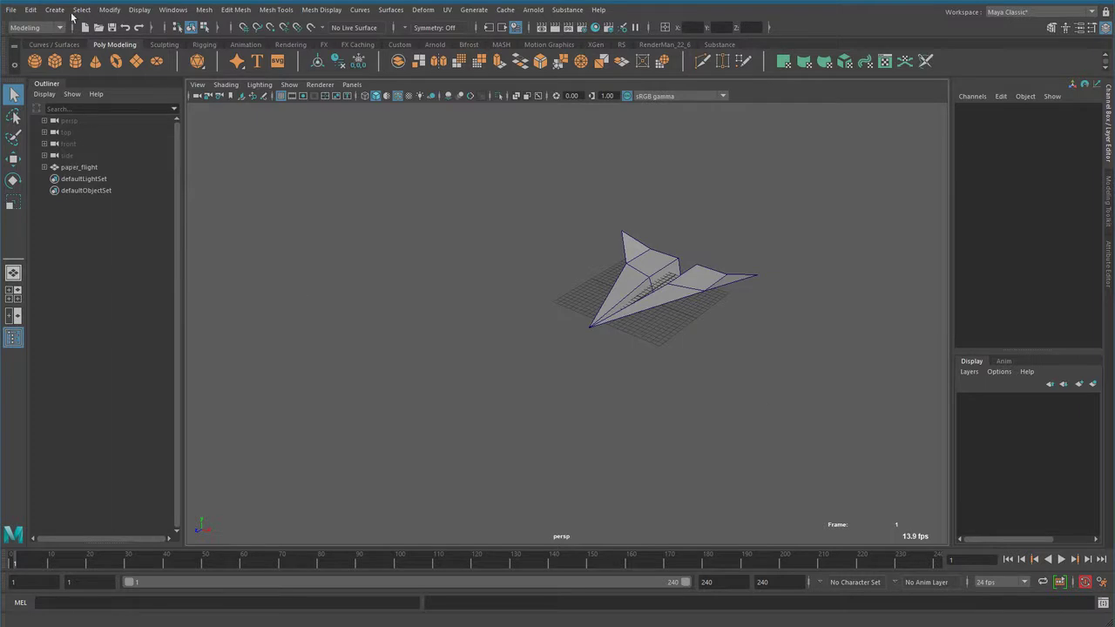
# Browse the Windows menu, switch the menu set to Animation, and look over the Key menu
pyautogui.click(204, 9)
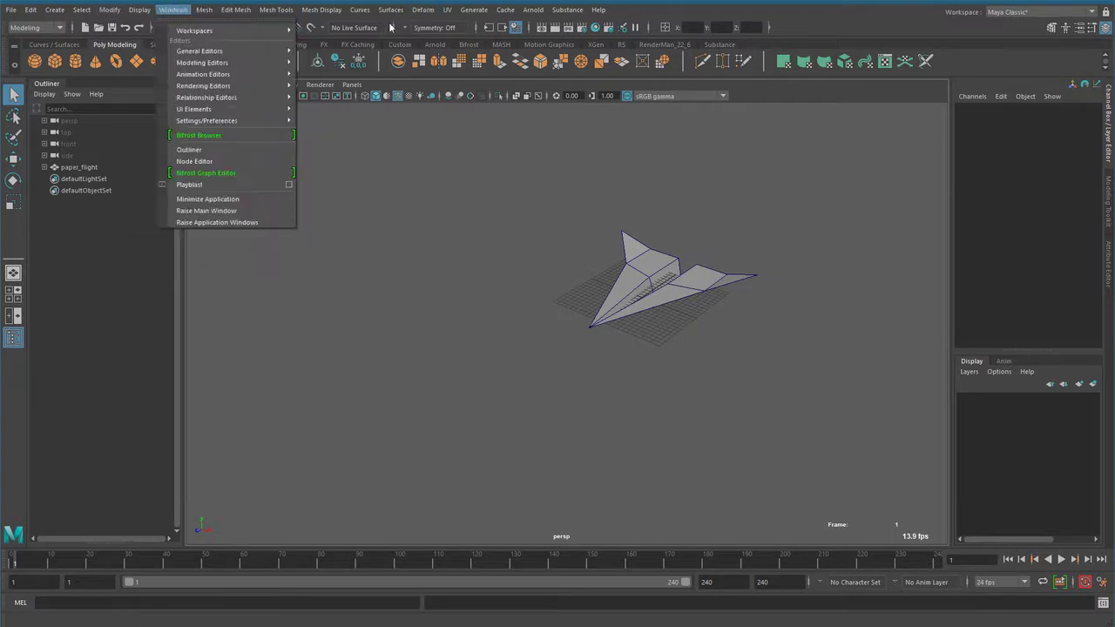
pyautogui.click(35, 27)
pyautogui.click(35, 27)
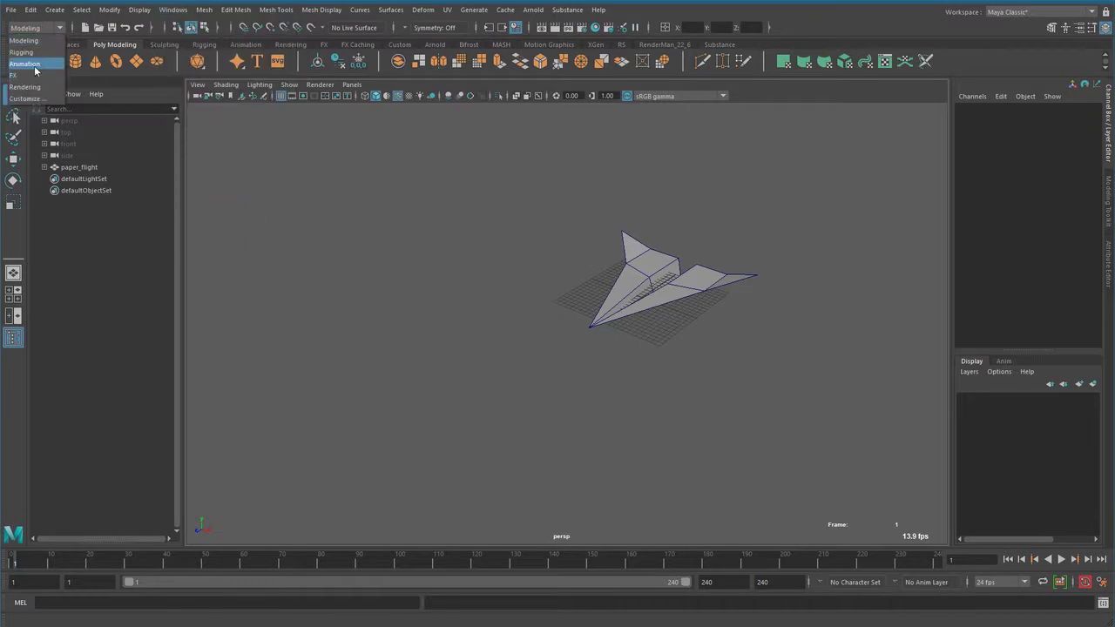
pyautogui.click(35, 57)
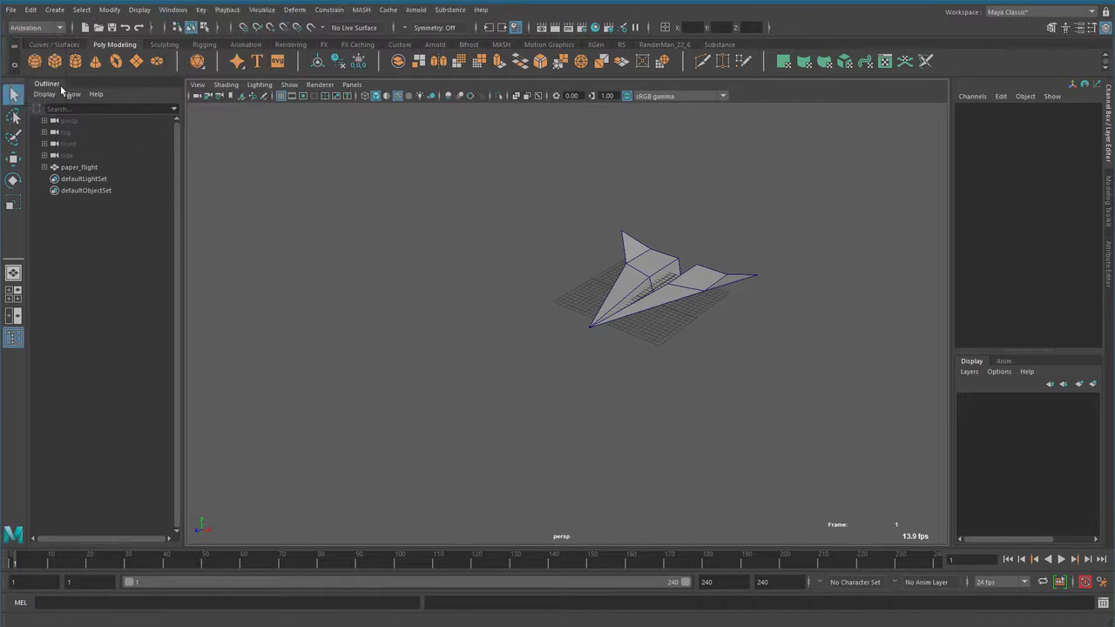
pyautogui.click(200, 9)
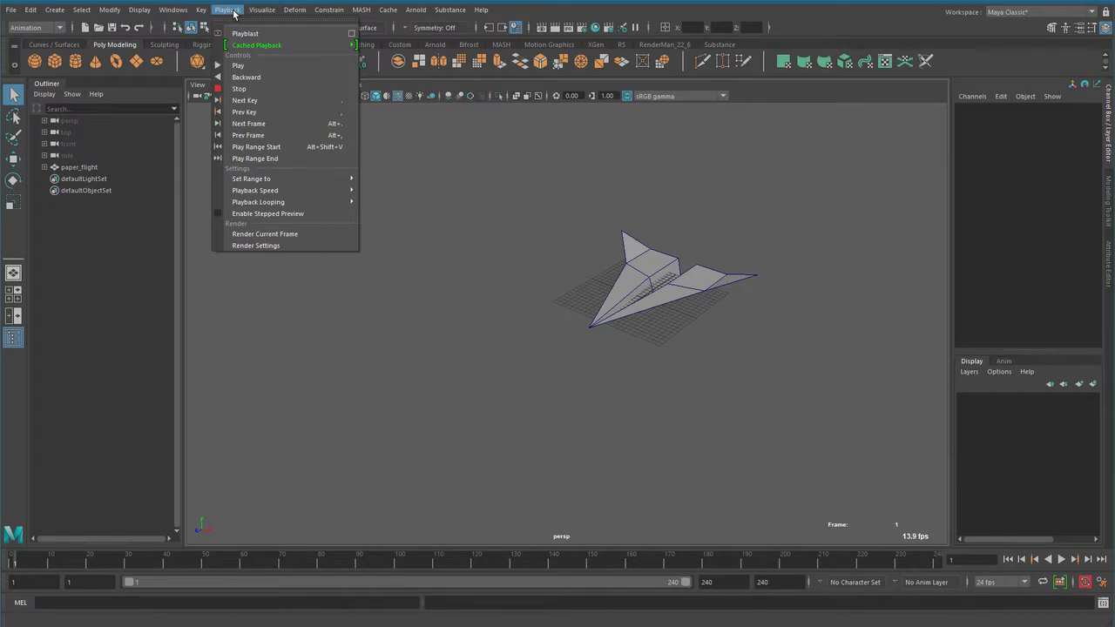
# Try the FX menu set, then return to the Animation menu set
pyautogui.click(52, 28)
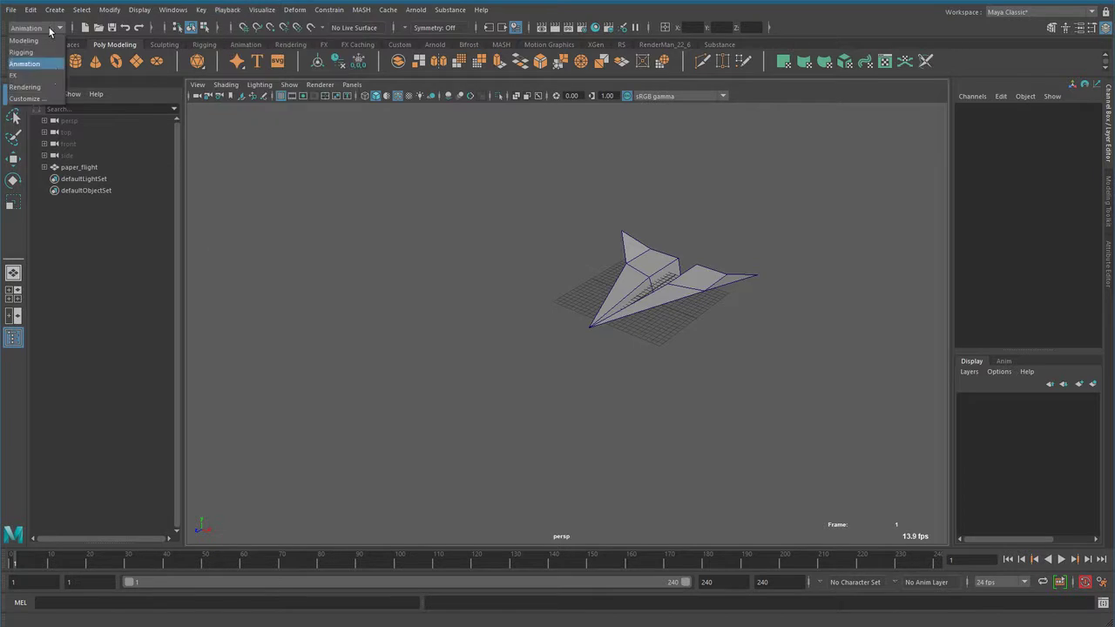
pyautogui.click(14, 75)
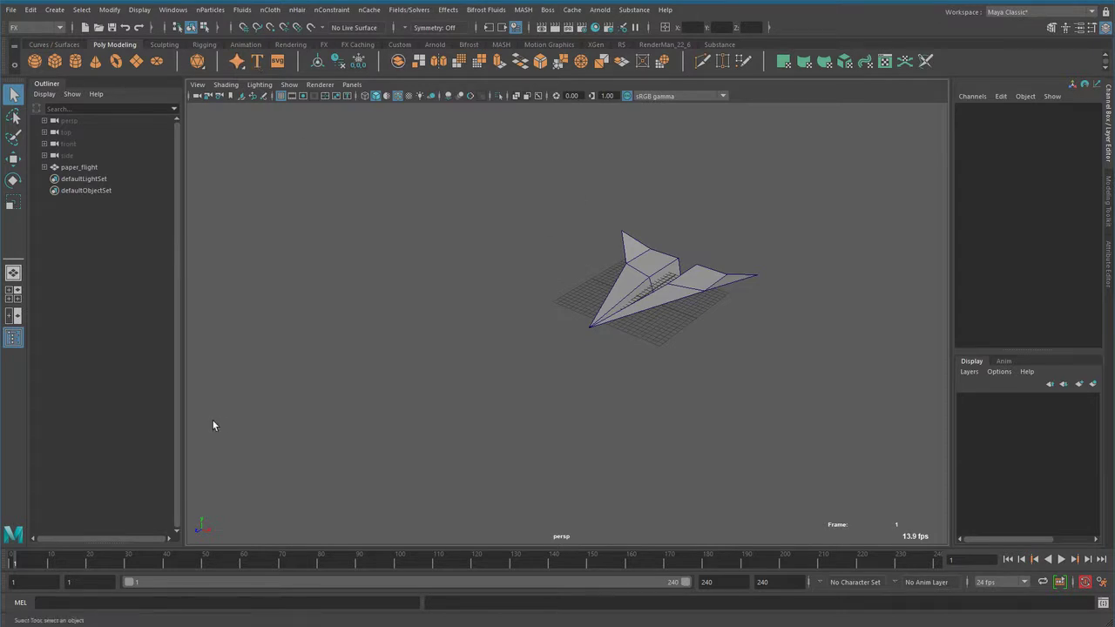
pyautogui.click(36, 27)
pyautogui.click(41, 68)
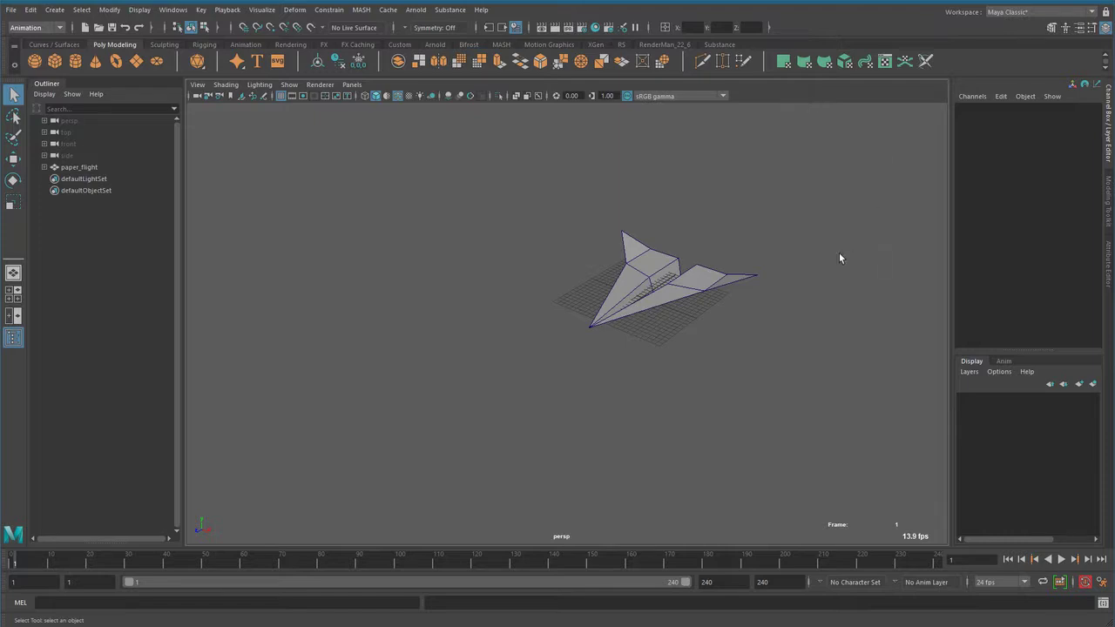
# Drag-select paper_flight and try the Rotate (E) and Move (W) tools on its channels
pyautogui.moveTo(705, 380); pyautogui.dragTo(531, 185)
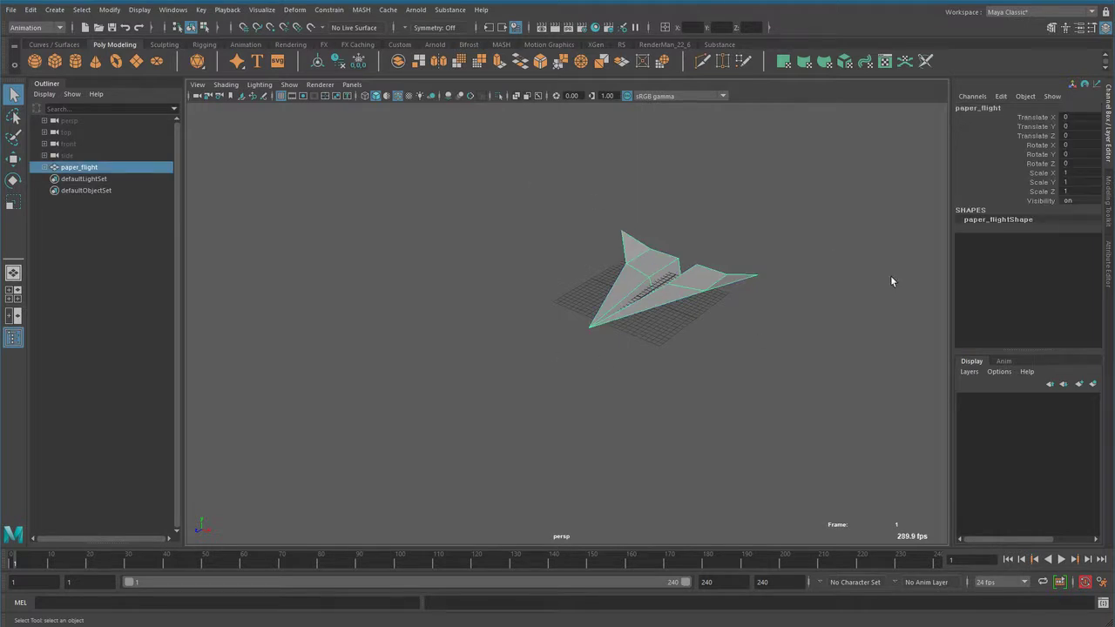
pyautogui.press('e')
pyautogui.click(1043, 155)
pyautogui.press('w')
pyautogui.click(1037, 137)
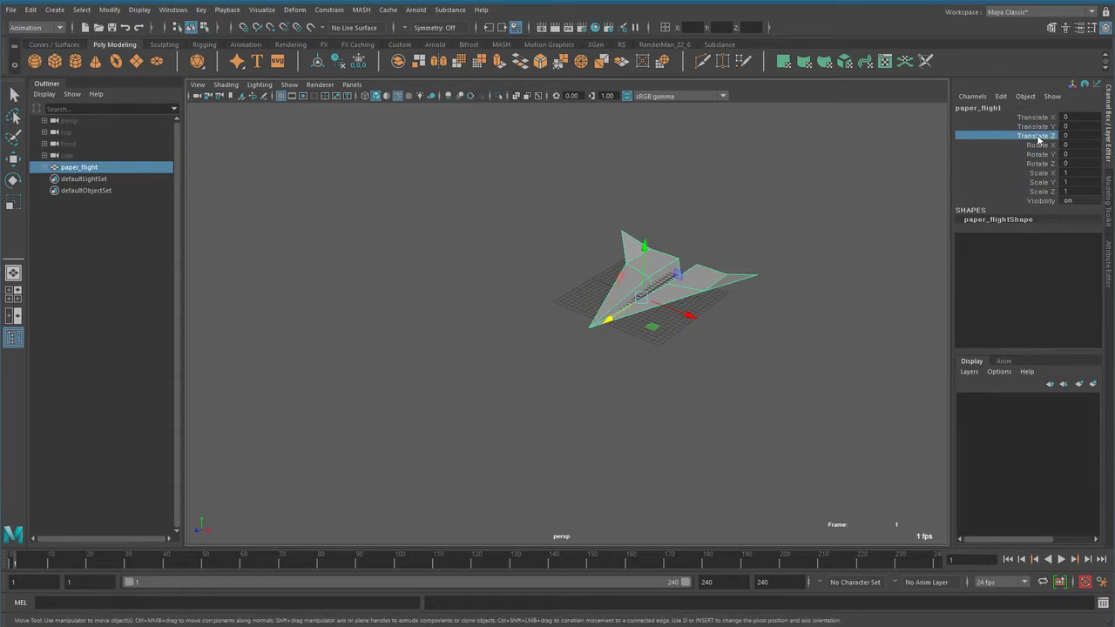
pyautogui.press('e')
pyautogui.click(1045, 145)
pyautogui.moveTo(1046, 145); pyautogui.dragTo(1048, 183)
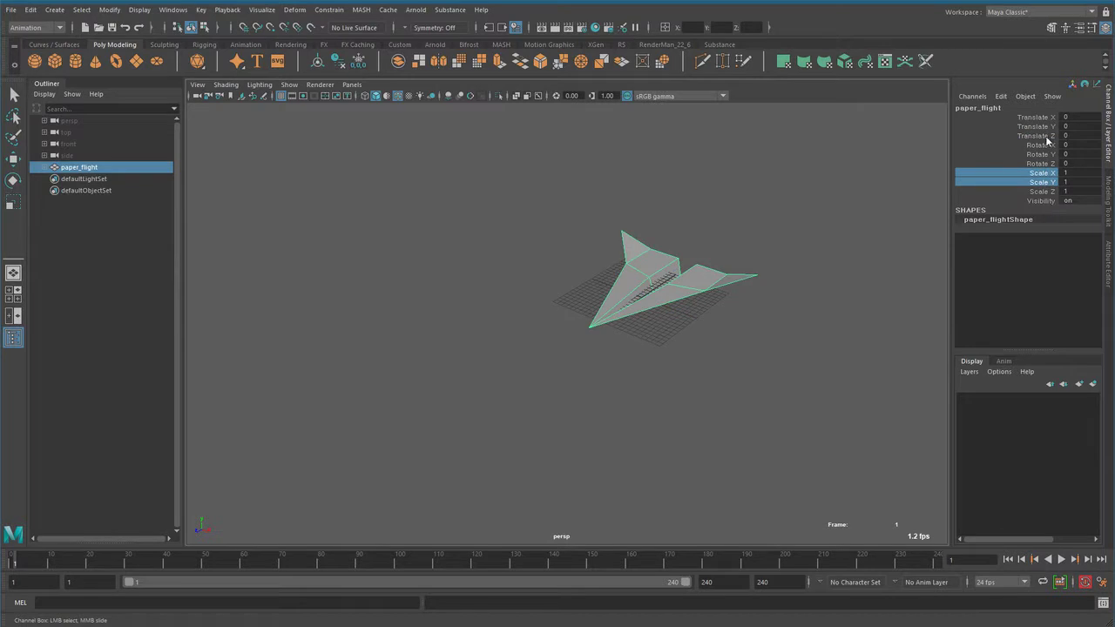
# Play briefly, return to frame 1, and go back to the Move tool
pyautogui.hotkey('alt', 'v')
pyautogui.moveTo(67, 567); pyautogui.dragTo(4, 575)
pyautogui.press('w')
pyautogui.click(1047, 127)
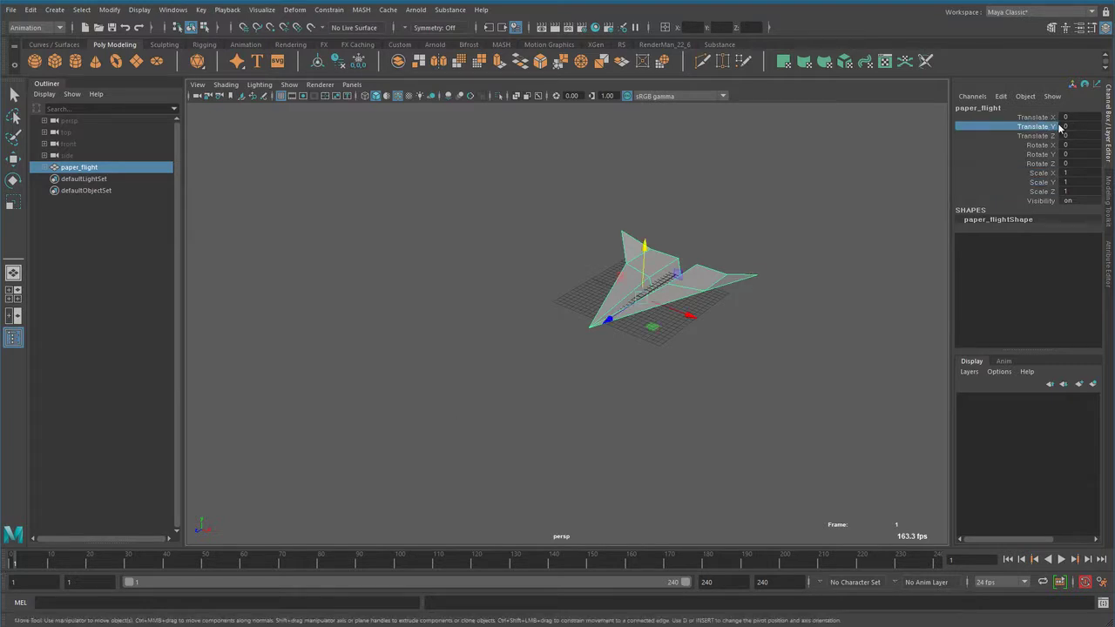
# Scrub the time slider to frames 77 and 193, then back to frame 1
pyautogui.click(308, 565)
pyautogui.moveTo(380, 560); pyautogui.dragTo(758, 562)
pyautogui.moveTo(224, 562); pyautogui.dragTo(762, 562)
pyautogui.moveTo(693, 544); pyautogui.dragTo(2, 577)
# Test a Z move and undo it, then pan so the plane sits upper right at frame 1
pyautogui.moveTo(607, 319)
pyautogui.mouseDown()
pyautogui.moveTo(545, 294)
pyautogui.moveTo(563, 332)
pyautogui.moveTo(876, 242)
pyautogui.mouseUp()
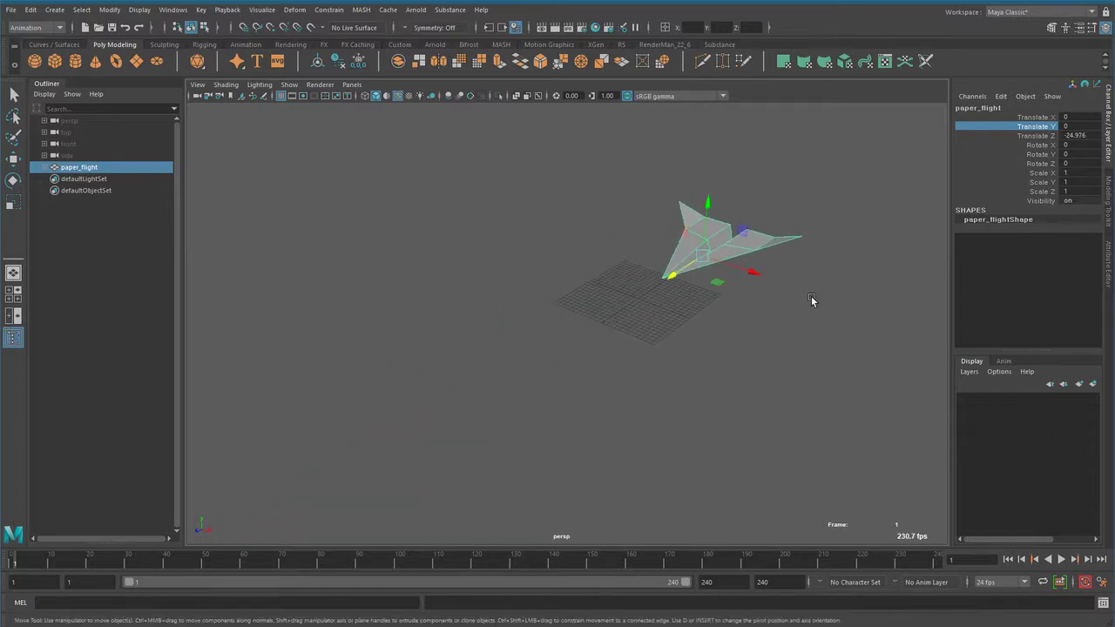
pyautogui.hotkey('ctrl', 'z')
pyautogui.keyDown('alt'); pyautogui.moveTo(739, 377); pyautogui.dragTo(812, 307, button='middle'); pyautogui.keyUp('alt')
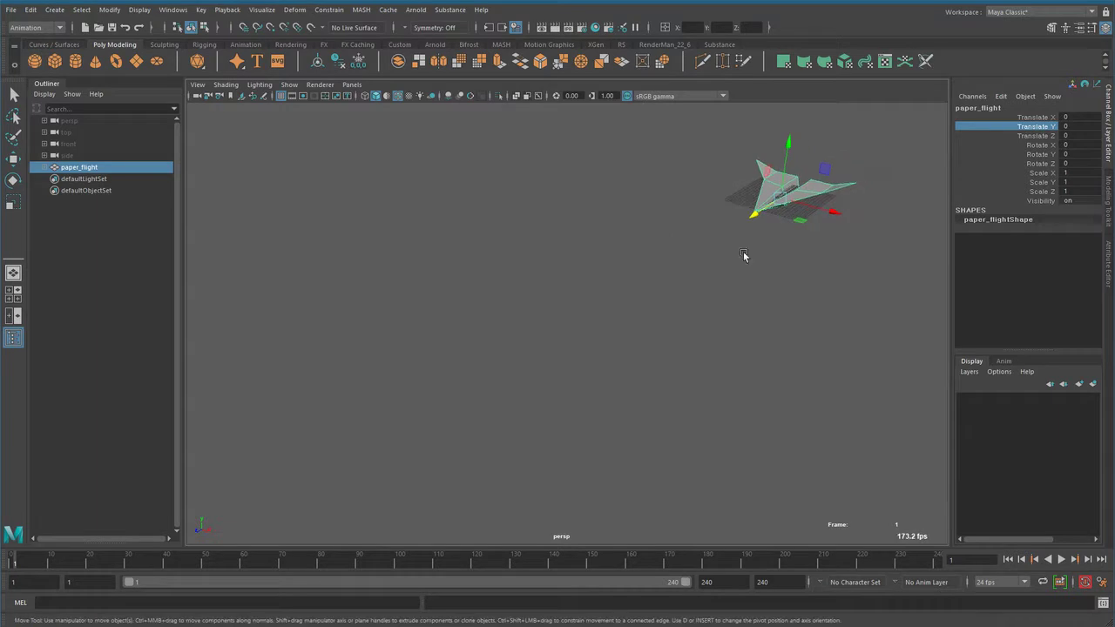
pyautogui.click(1040, 137)
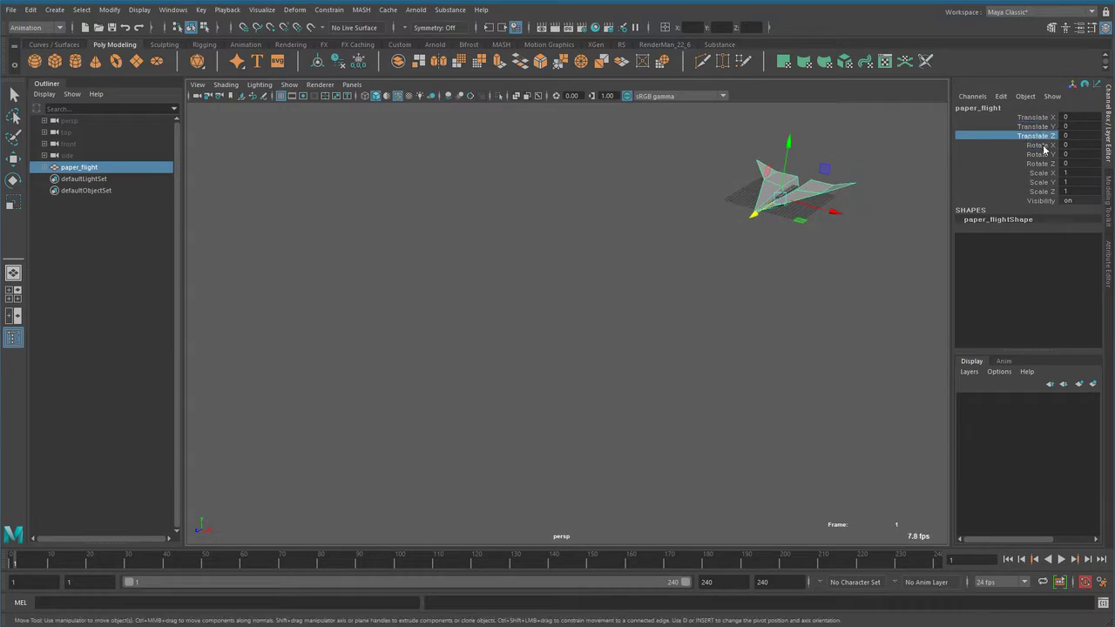
pyautogui.moveTo(69, 567); pyautogui.dragTo(15, 566)
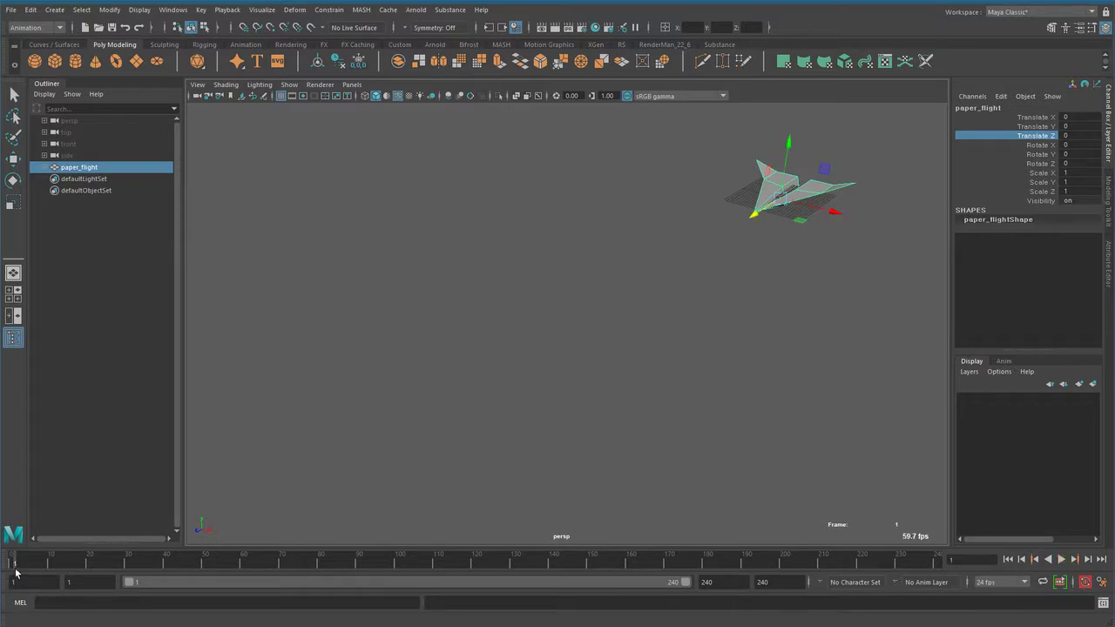
# Key paper_flight's Translate Z at 0 on frame 1 with Key Selected
pyautogui.rightClick(1046, 143)
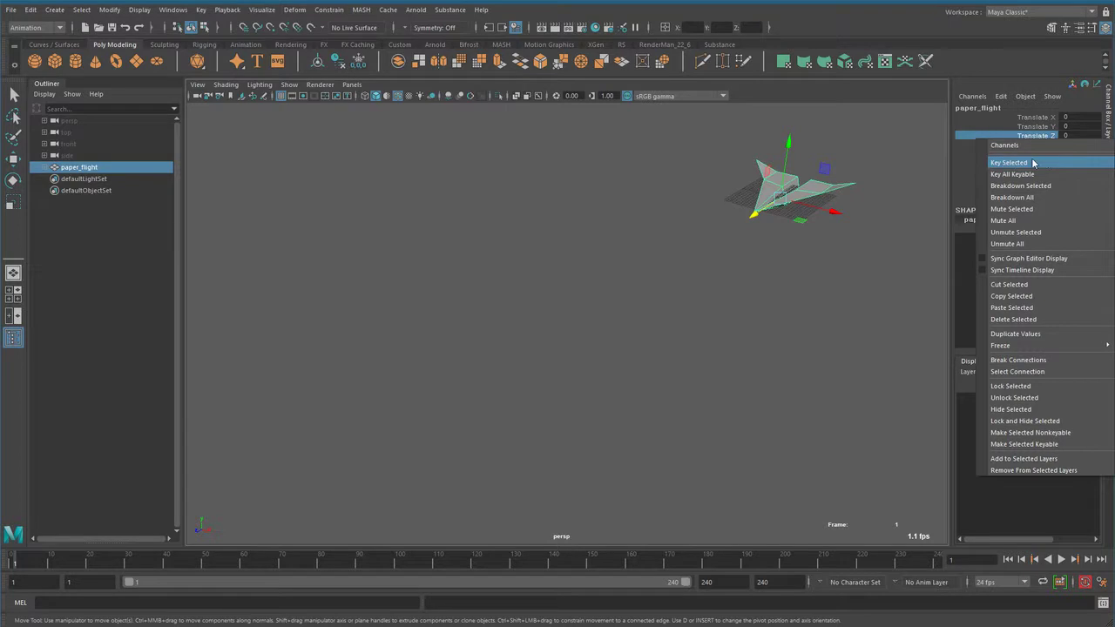
pyautogui.click(999, 163)
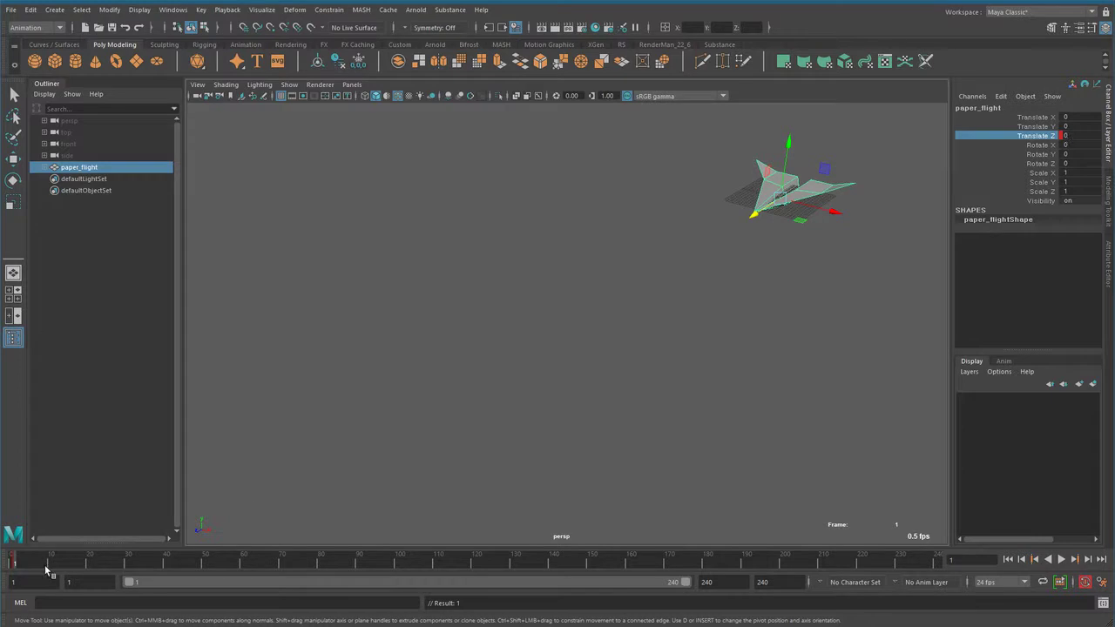
# At frame 50, dolly out, fly the plane forward along Z, and key Translate Z at 388.379
pyautogui.hotkey('alt', 'v')
pyautogui.moveTo(78, 560)
pyautogui.mouseDown()
pyautogui.moveTo(365, 565)
pyautogui.moveTo(205, 571)
pyautogui.mouseUp()
pyautogui.keyDown('alt'); pyautogui.moveTo(755, 221); pyautogui.dragTo(642, 363, button='right'); pyautogui.keyUp('alt')
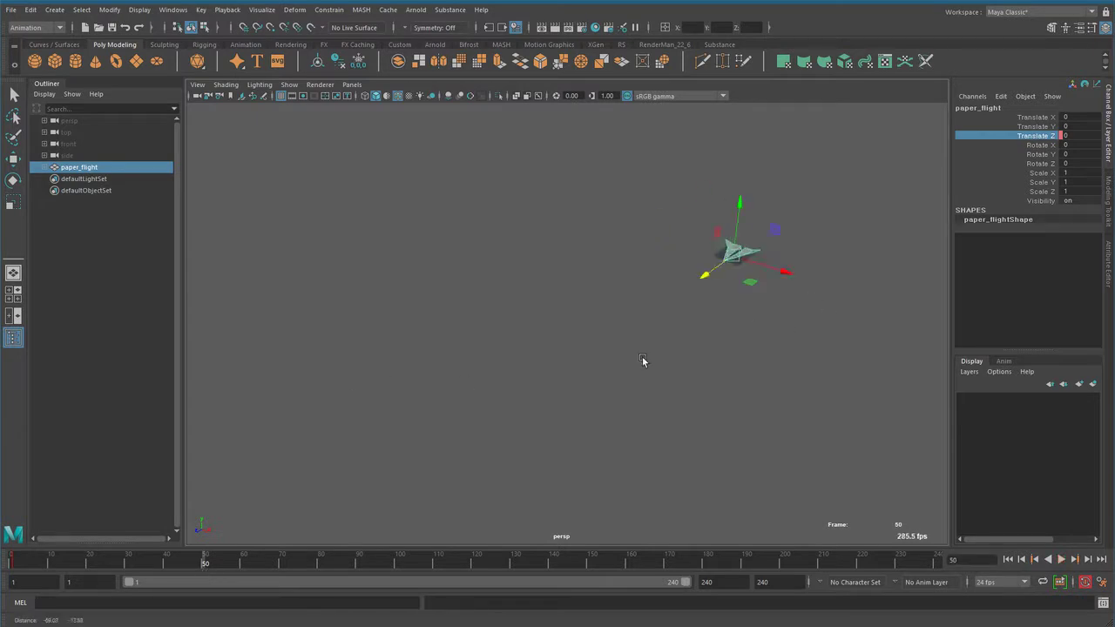
pyautogui.keyDown('alt'); pyautogui.moveTo(642, 363); pyautogui.dragTo(784, 317, button='middle'); pyautogui.keyUp('alt')
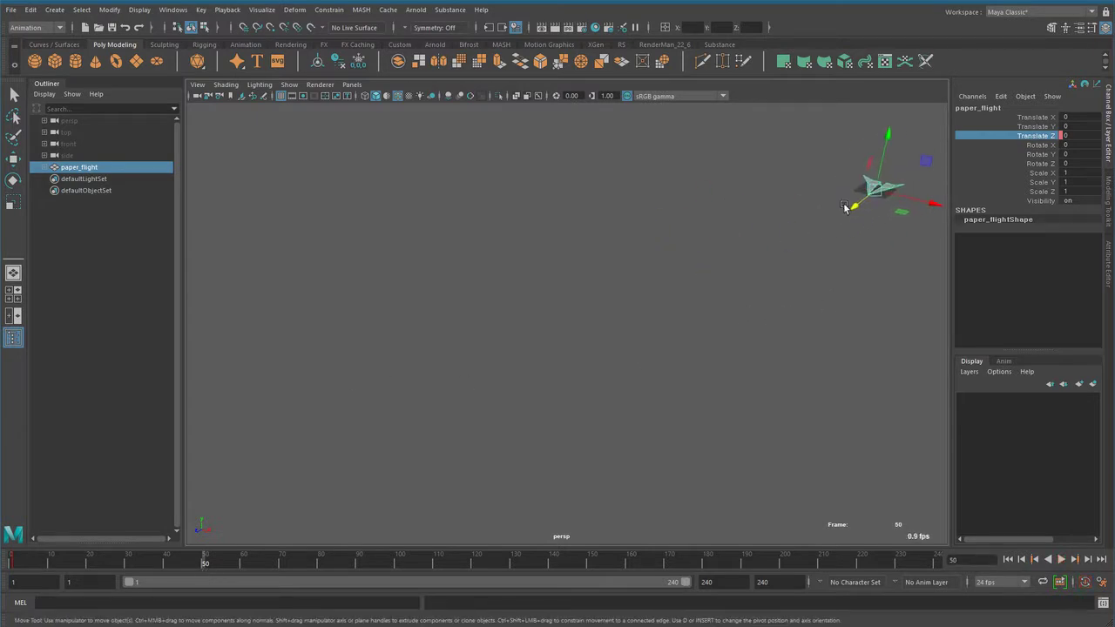
pyautogui.moveTo(865, 202)
pyautogui.mouseDown()
pyautogui.moveTo(805, 235)
pyautogui.moveTo(610, 398)
pyautogui.moveTo(464, 422)
pyautogui.moveTo(430, 439)
pyautogui.mouseUp()
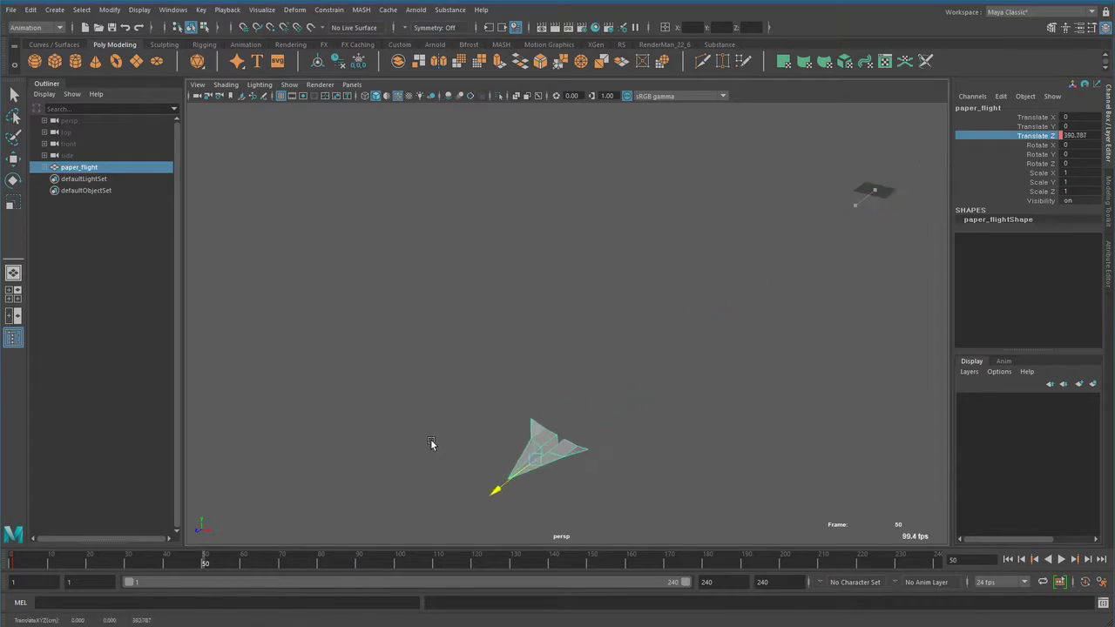
pyautogui.rightClick(1039, 137)
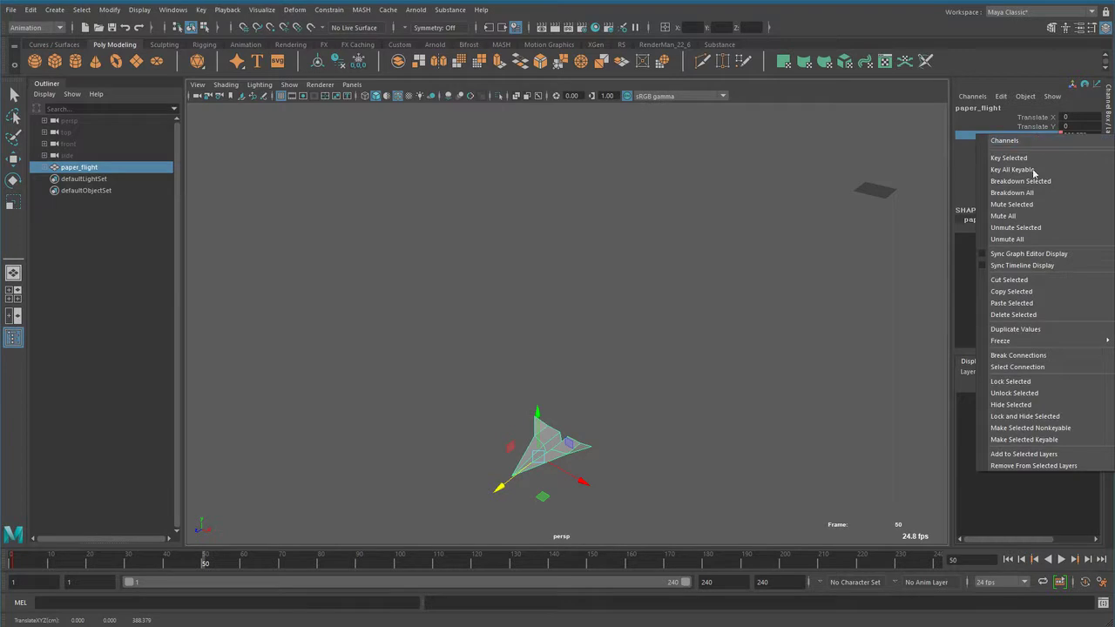
pyautogui.click(1042, 161)
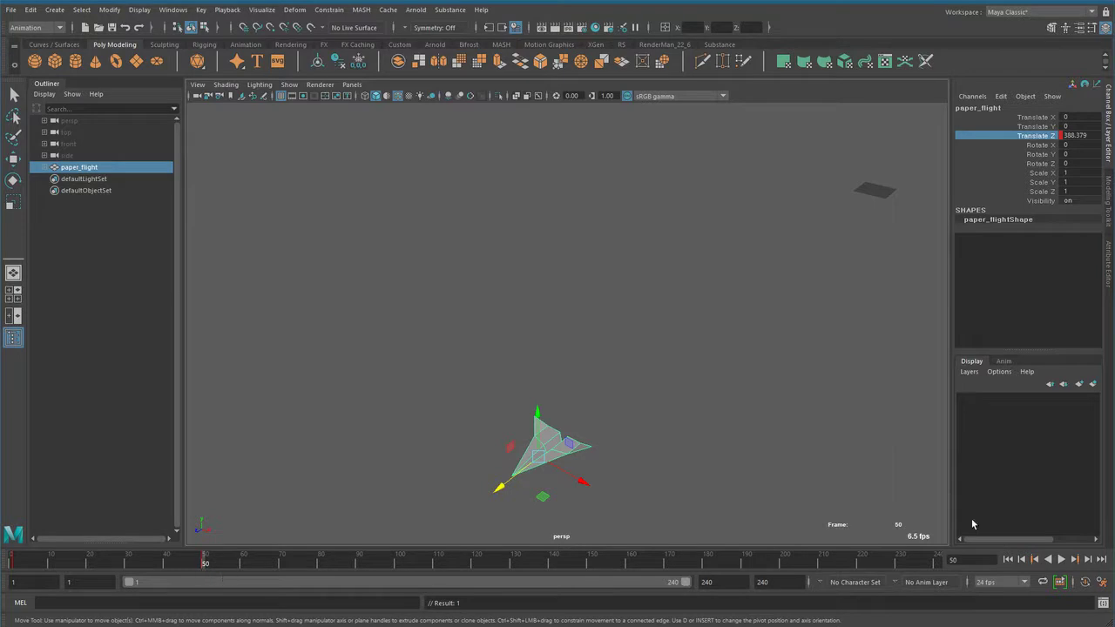
# Play the flight, return to frame 1, orbit the view, and scrub to frame 53
pyautogui.click(1009, 561)
pyautogui.click(1061, 561)
pyautogui.click(81, 562)
pyautogui.moveTo(81, 562); pyautogui.dragTo(12, 562)
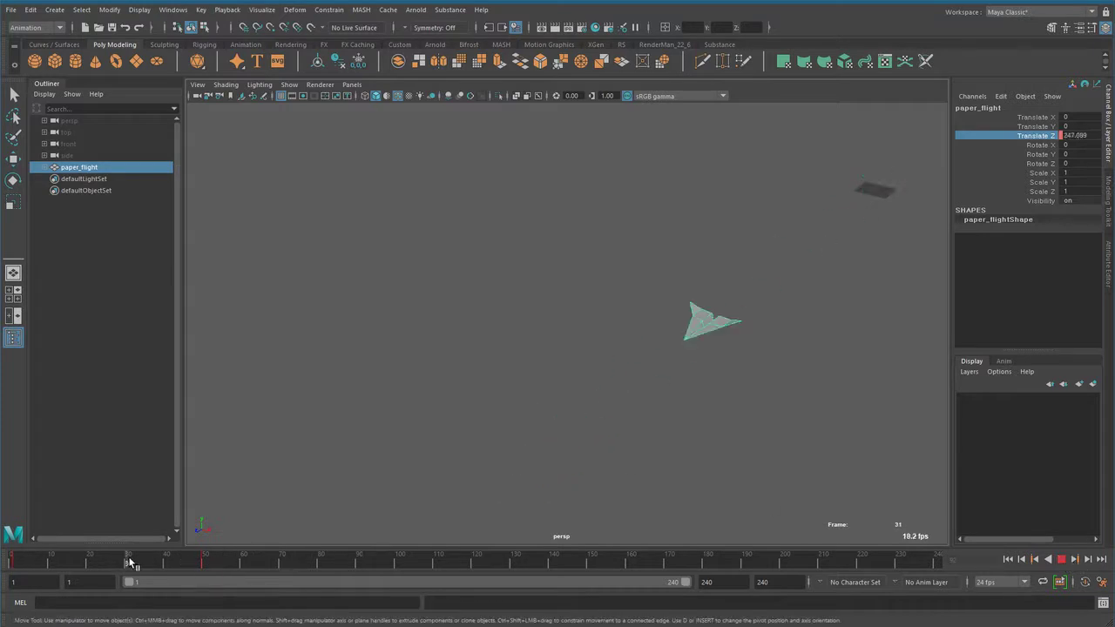
pyautogui.keyDown('alt'); pyautogui.moveTo(831, 305); pyautogui.dragTo(737, 311); pyautogui.keyUp('alt')
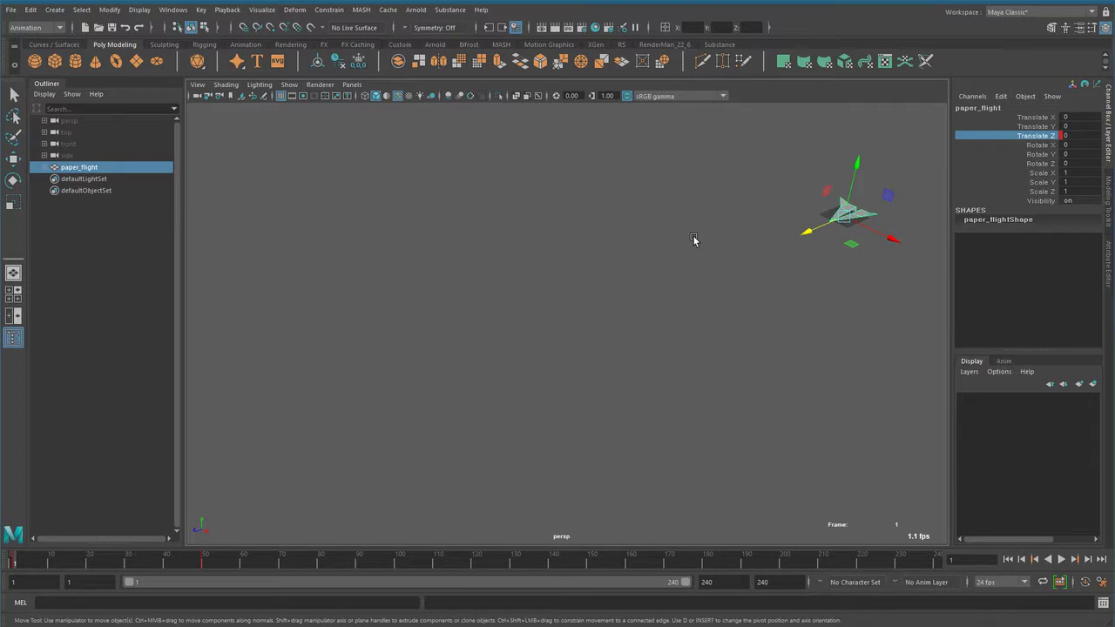
pyautogui.moveTo(22, 570)
pyautogui.mouseDown()
pyautogui.moveTo(216, 566)
pyautogui.moveTo(136, 565)
pyautogui.moveTo(204, 565)
pyautogui.moveTo(162, 567)
pyautogui.moveTo(185, 564)
pyautogui.mouseUp()
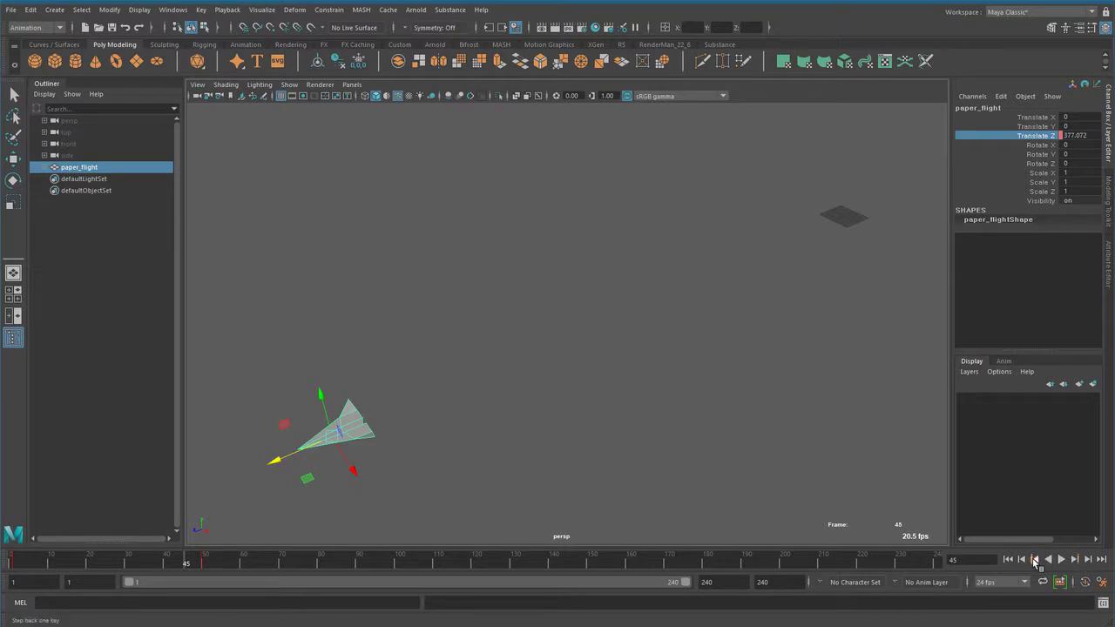
# Step back and forth between the keys at frames 1 and 50
pyautogui.click(1035, 561)
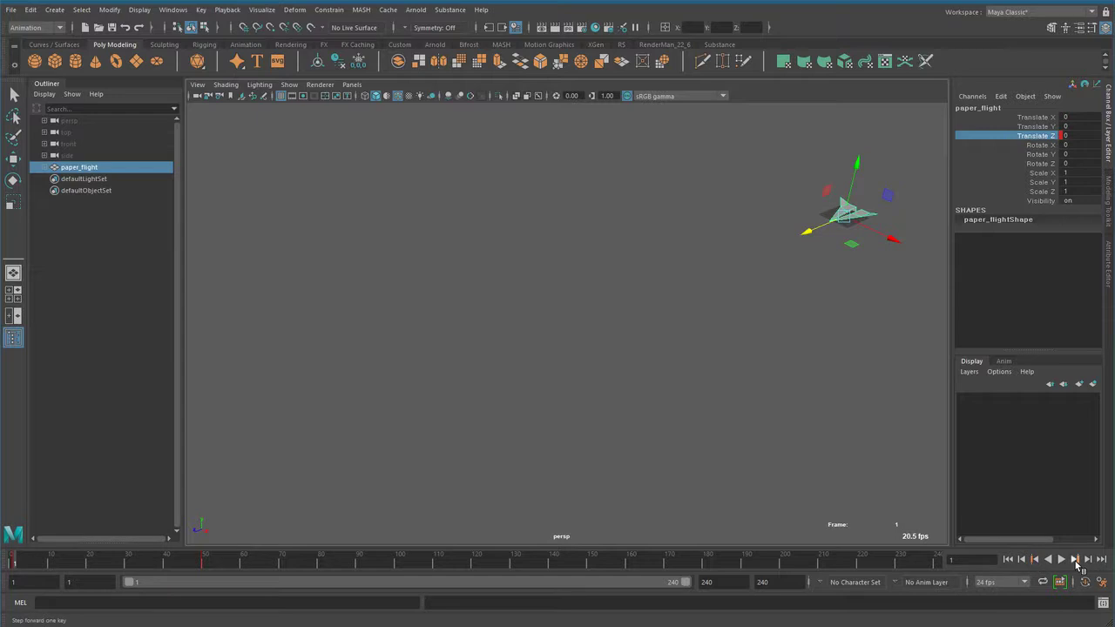
pyautogui.click(1076, 561)
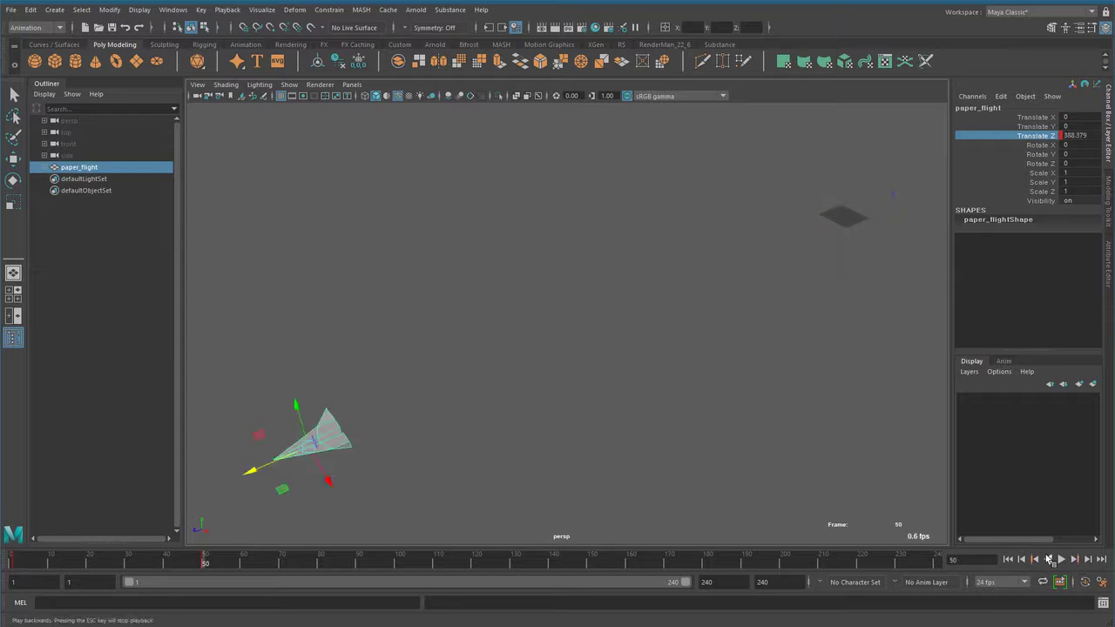
pyautogui.click(1035, 561)
pyautogui.click(1075, 561)
pyautogui.click(1035, 561)
pyautogui.click(1076, 561)
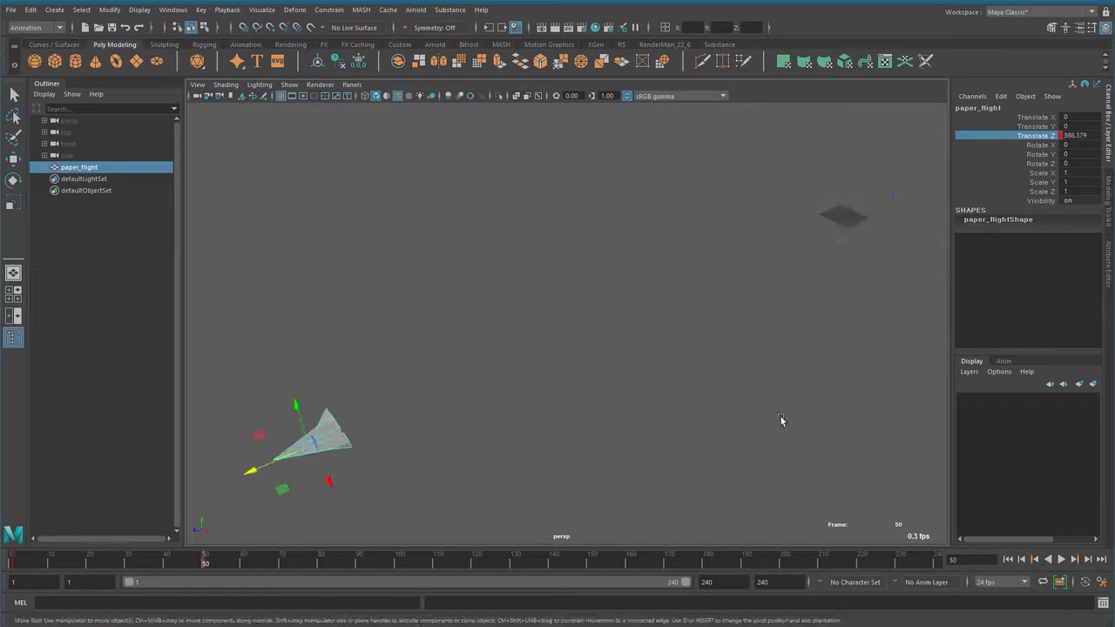
# Delete paper_flight's keyframes from the time slider, resetting Translate Z to 0
pyautogui.rightClick(205, 567)
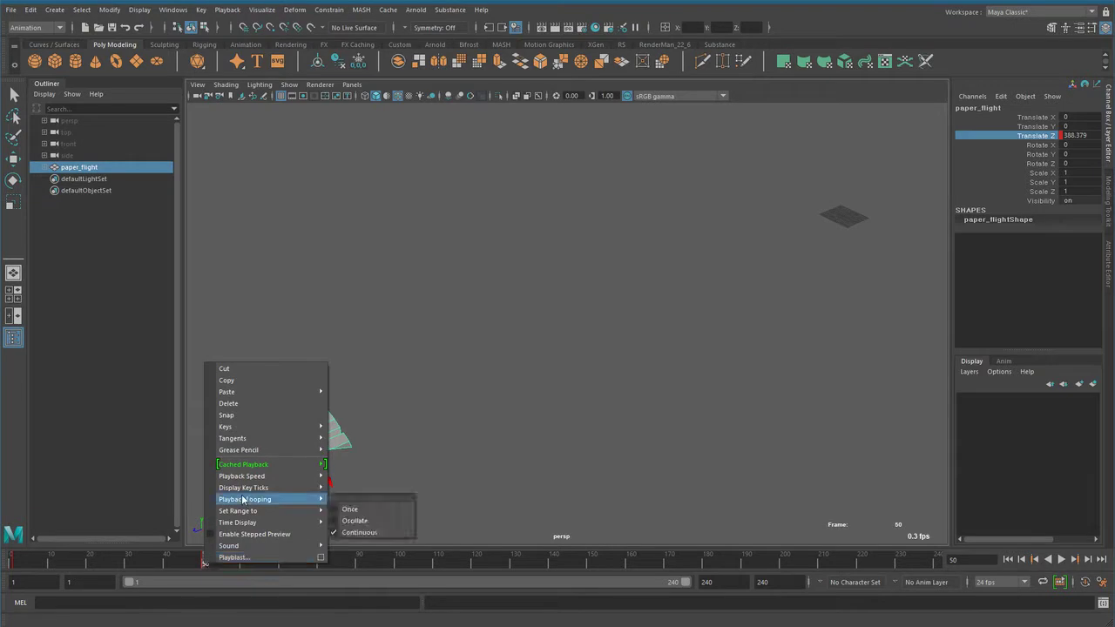
pyautogui.click(240, 409)
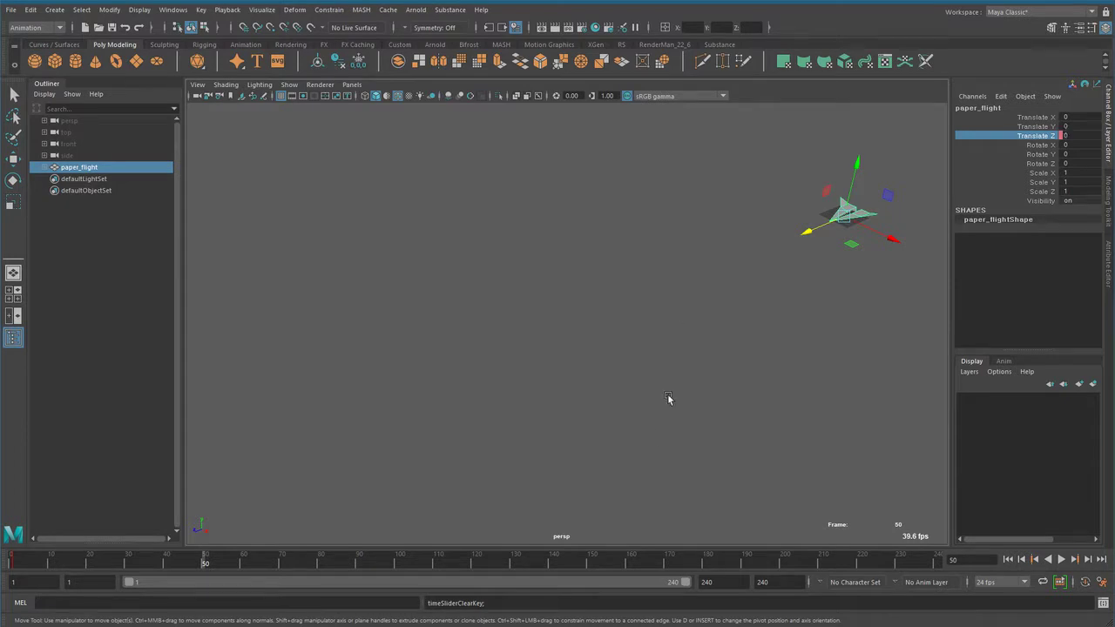
pyautogui.click(1038, 146)
pyautogui.click(1041, 136)
# Remove the existing keys from the Translate Z channel
pyautogui.rightClick(1036, 140)
pyautogui.rightClick(1037, 142)
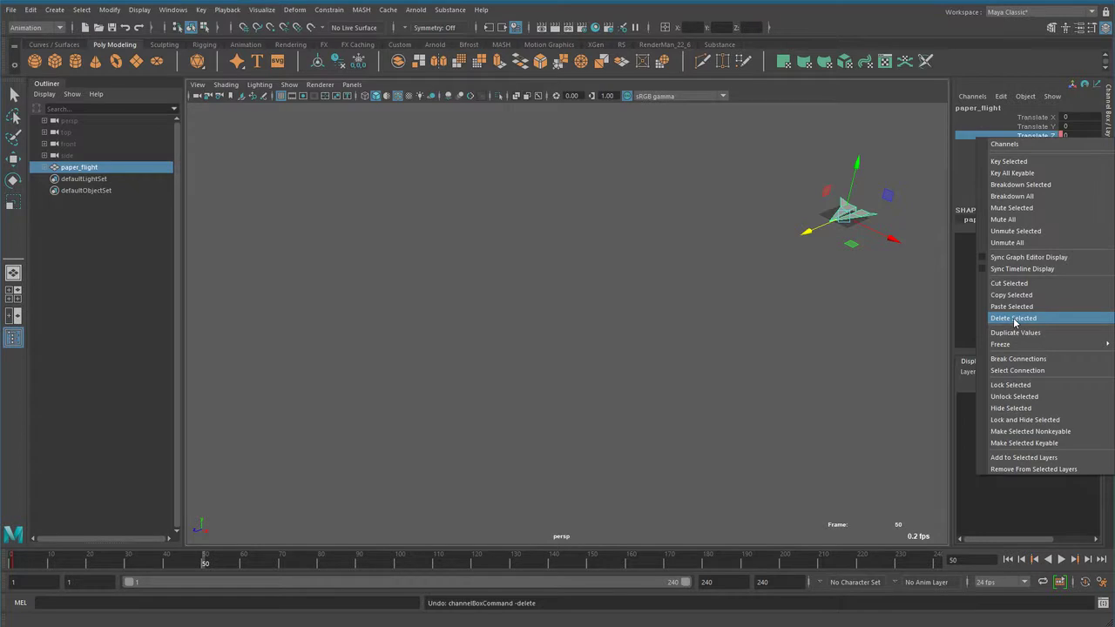
pyautogui.click(1014, 320)
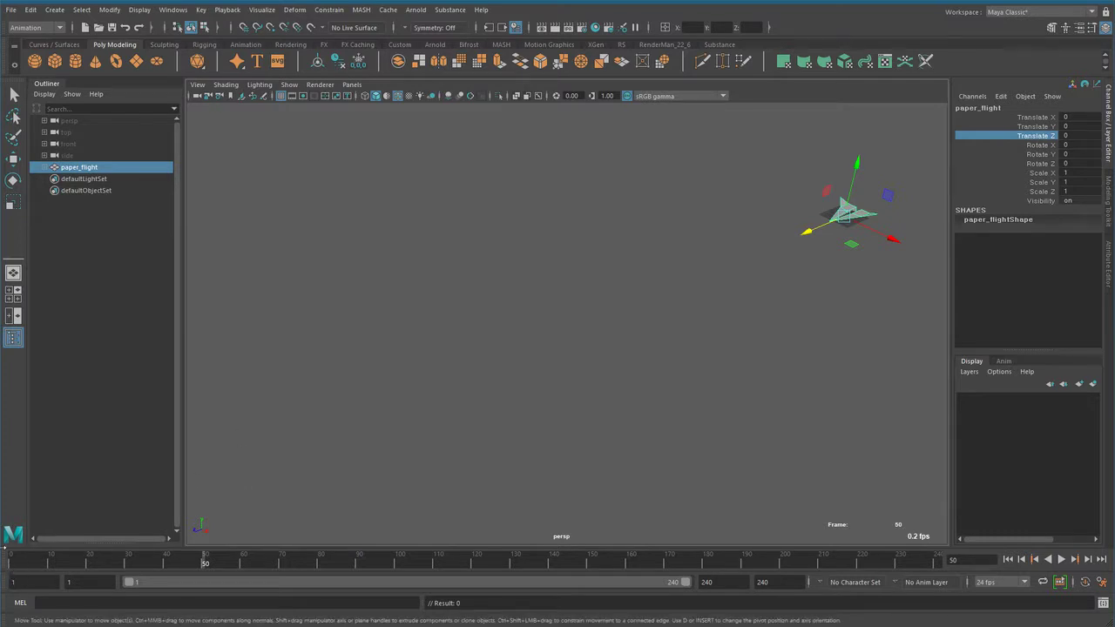
# Key Translate Z at 0 on frame 1, then scrub ahead to frame 51
pyautogui.moveTo(194, 562); pyautogui.dragTo(4, 564)
pyautogui.moveTo(79, 563); pyautogui.dragTo(12, 566)
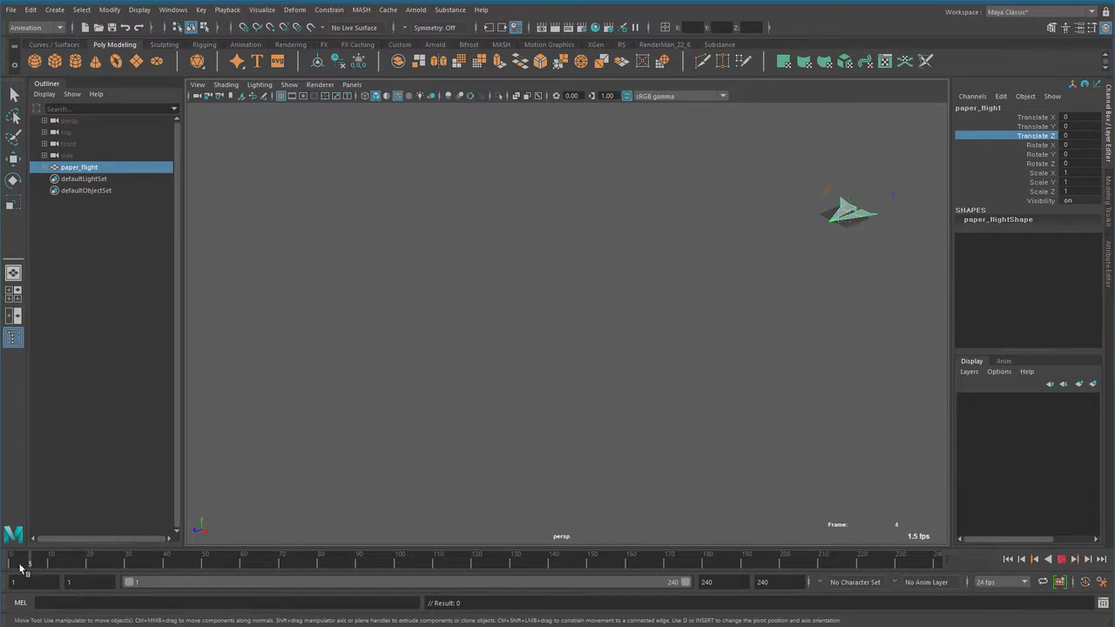
pyautogui.rightClick(1035, 137)
pyautogui.click(1002, 154)
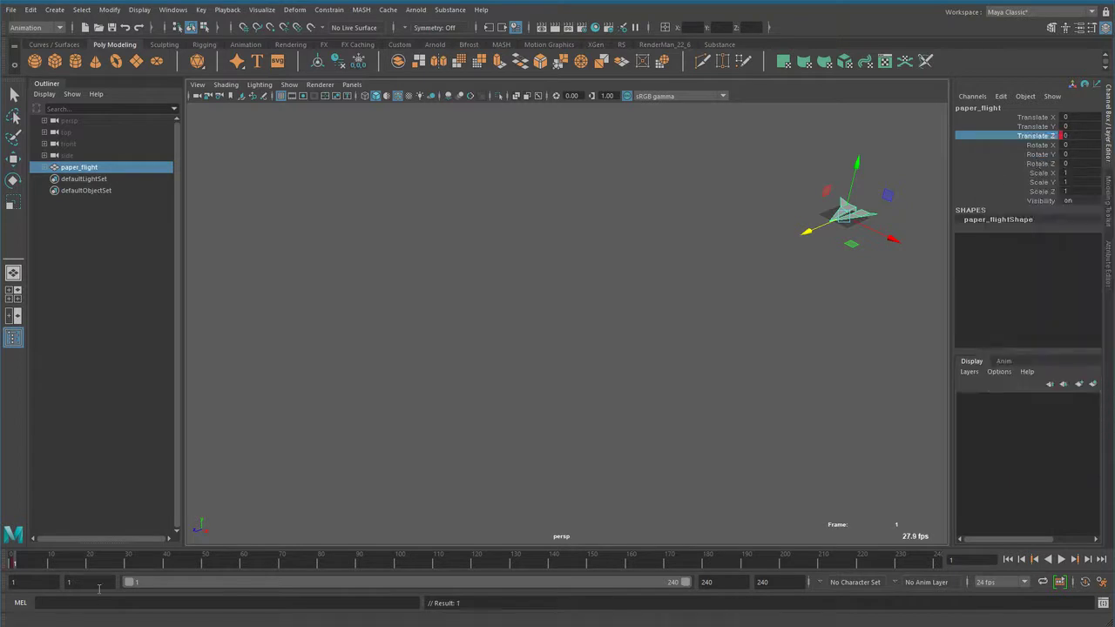
pyautogui.moveTo(126, 563); pyautogui.dragTo(207, 563)
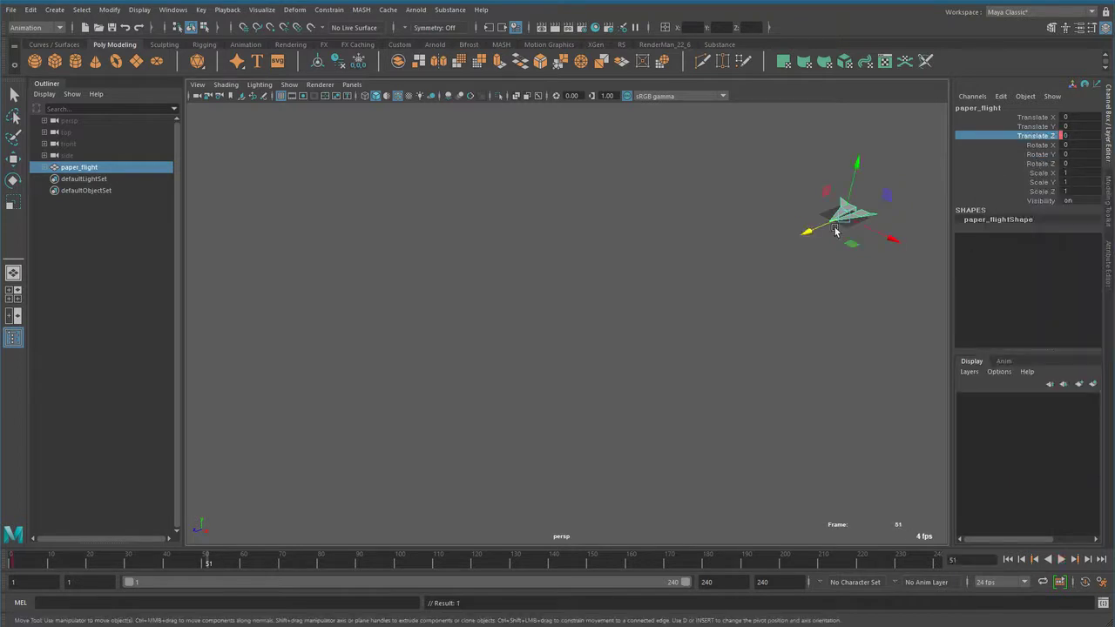
# Move the plane far along Z toward the lower left, key Translate Z at frame 51, and play it back
pyautogui.moveTo(859, 228); pyautogui.dragTo(229, 497)
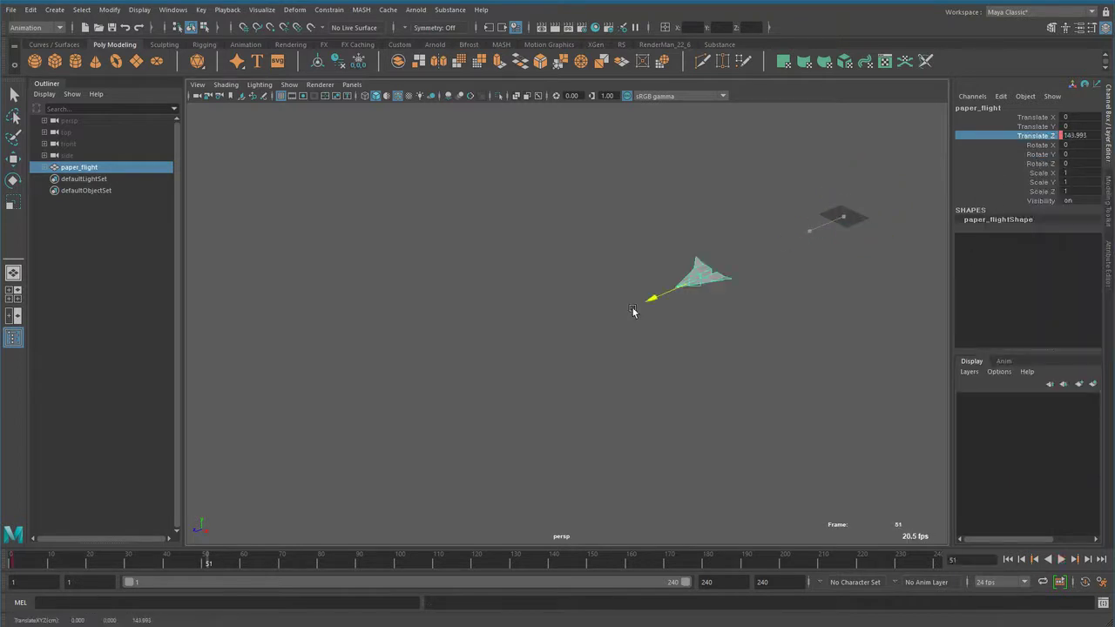
pyautogui.rightClick(1076, 137)
pyautogui.click(1002, 156)
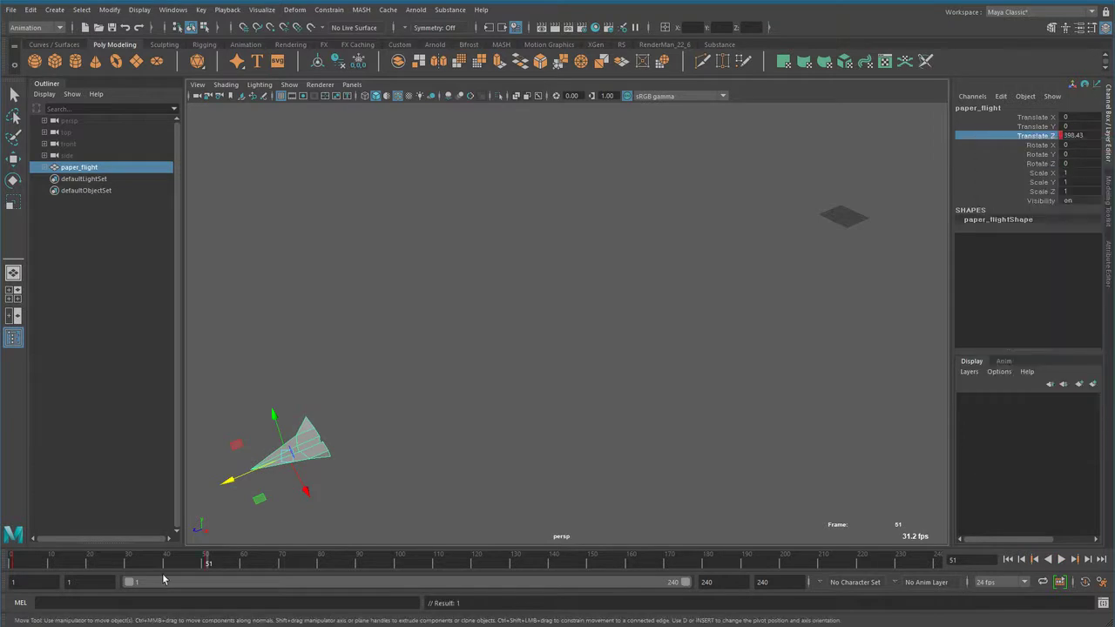
pyautogui.moveTo(209, 565); pyautogui.dragTo(91, 564)
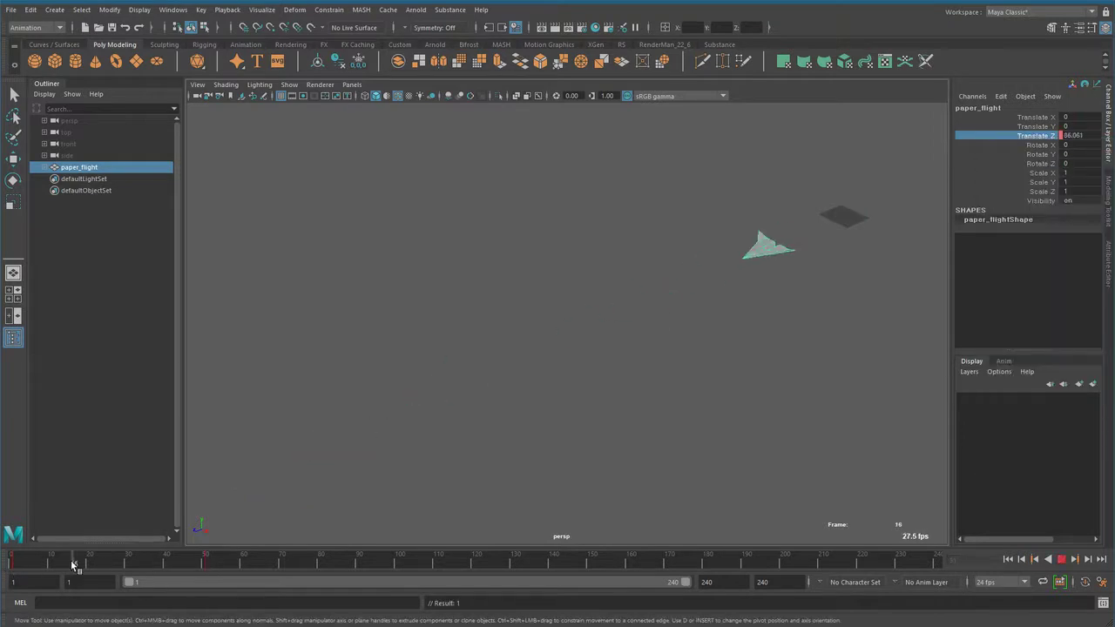
pyautogui.press('Escape')
pyautogui.hotkey('alt', 'v')
pyautogui.click(14, 564)
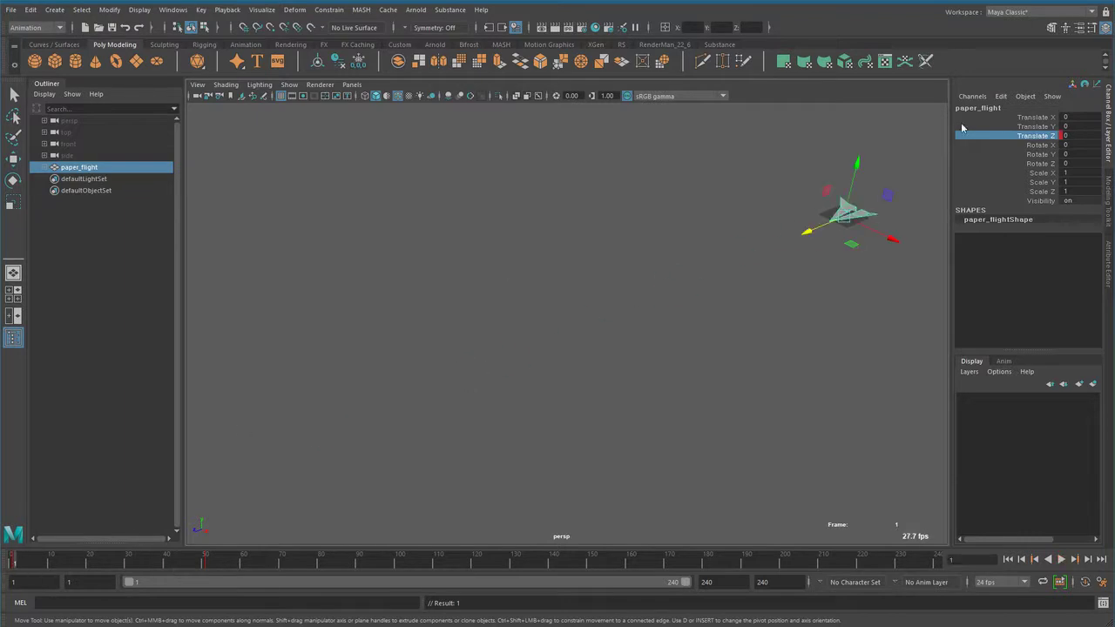
# Delete the Translate Z keys and replay to confirm the plane stays still
pyautogui.rightClick(1048, 141)
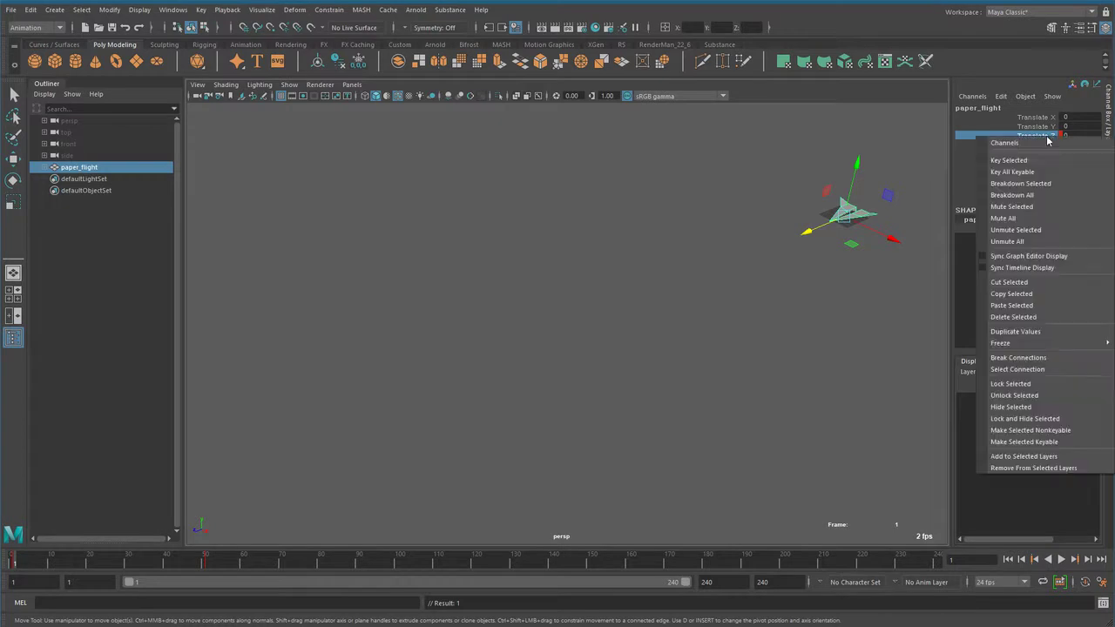
pyautogui.click(1042, 319)
pyautogui.hotkey('alt', 'v')
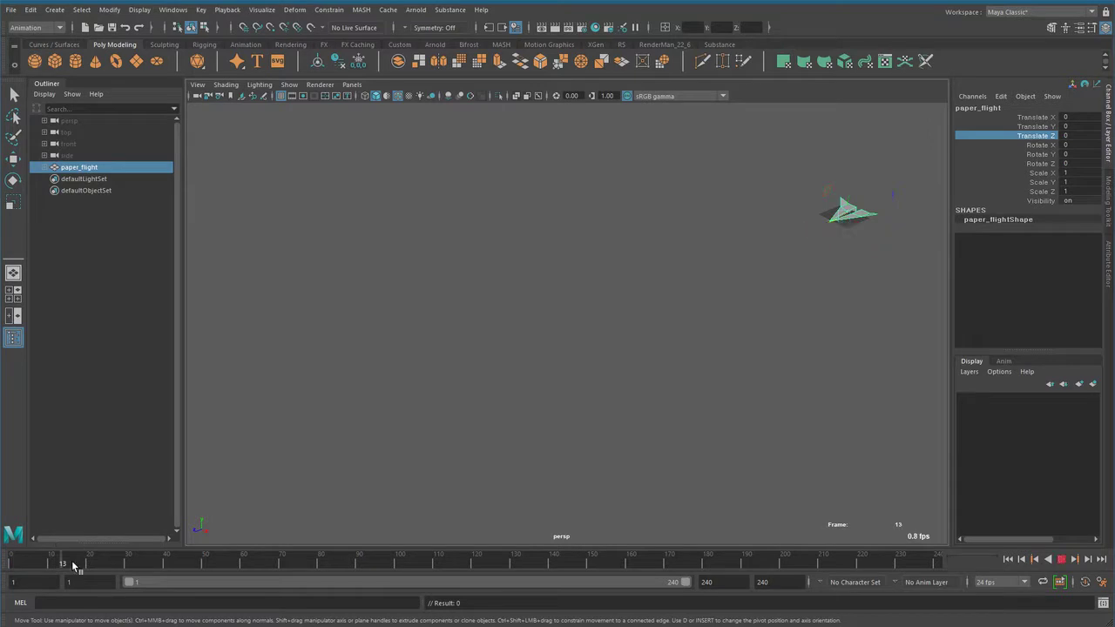
pyautogui.press('Escape')
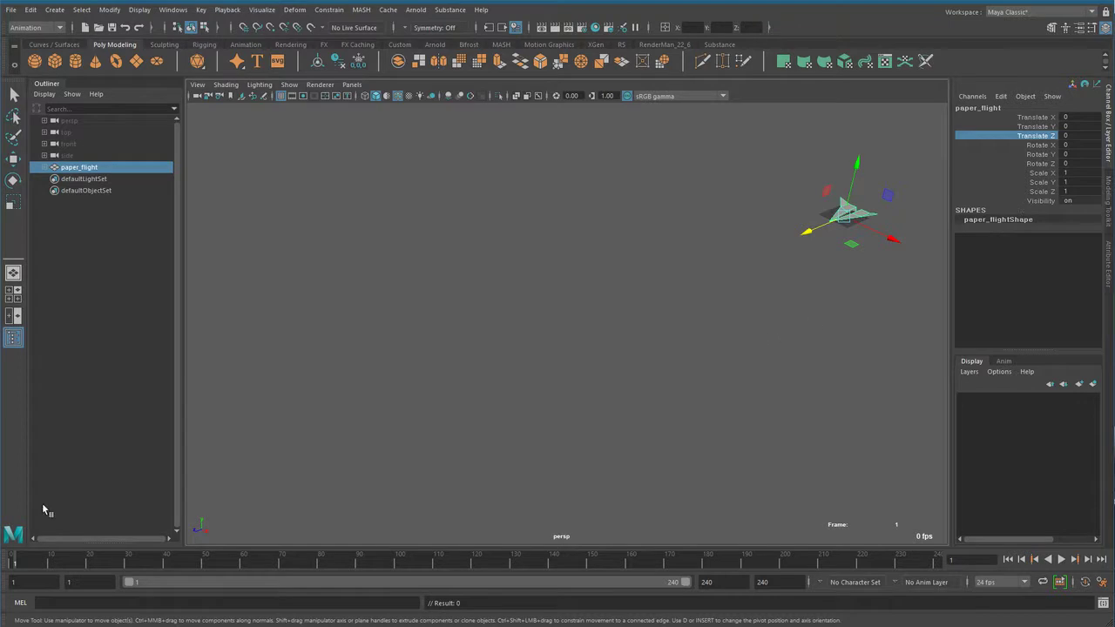
pyautogui.hotkey('alt', 'v')
pyautogui.moveTo(24, 577); pyautogui.dragTo(13, 575)
pyautogui.moveTo(1042, 117); pyautogui.dragTo(1043, 139)
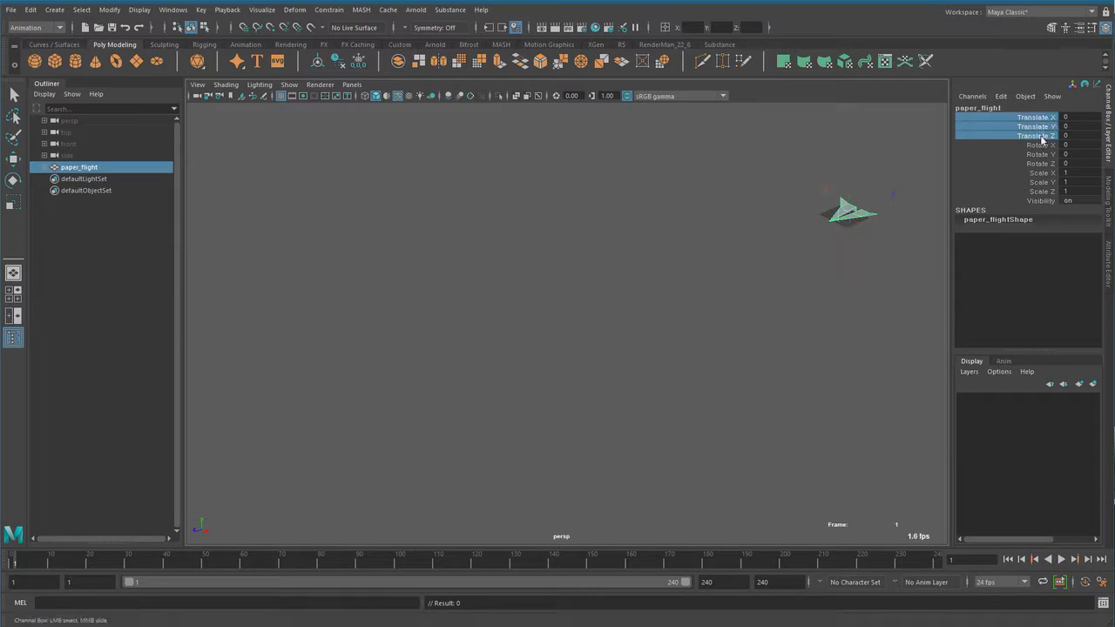
pyautogui.moveTo(1043, 140); pyautogui.dragTo(1044, 164)
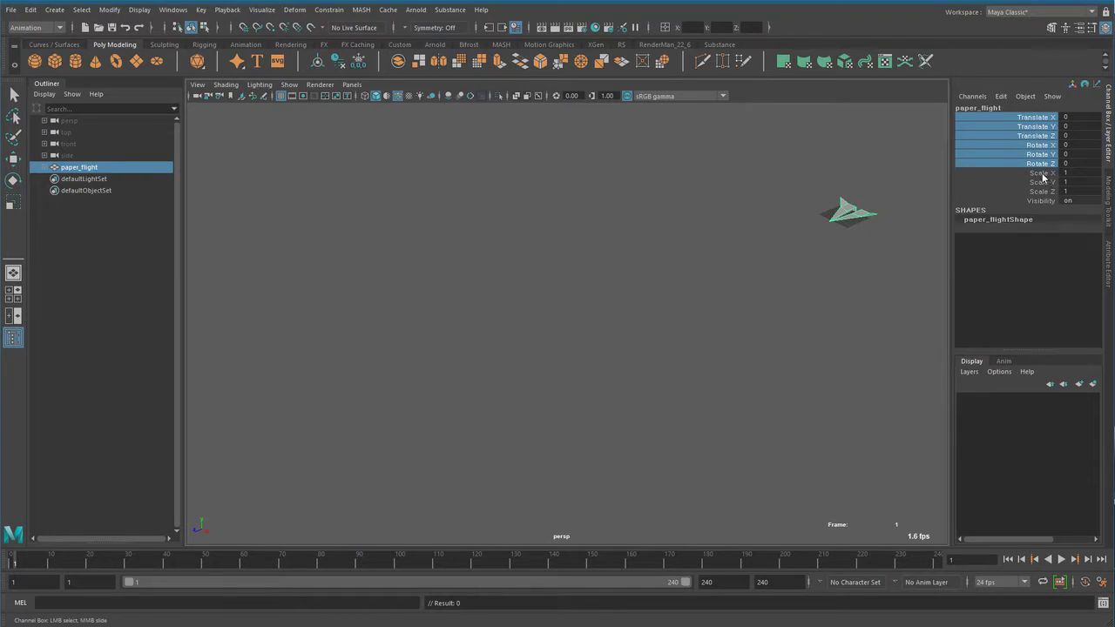
pyautogui.click(1043, 173)
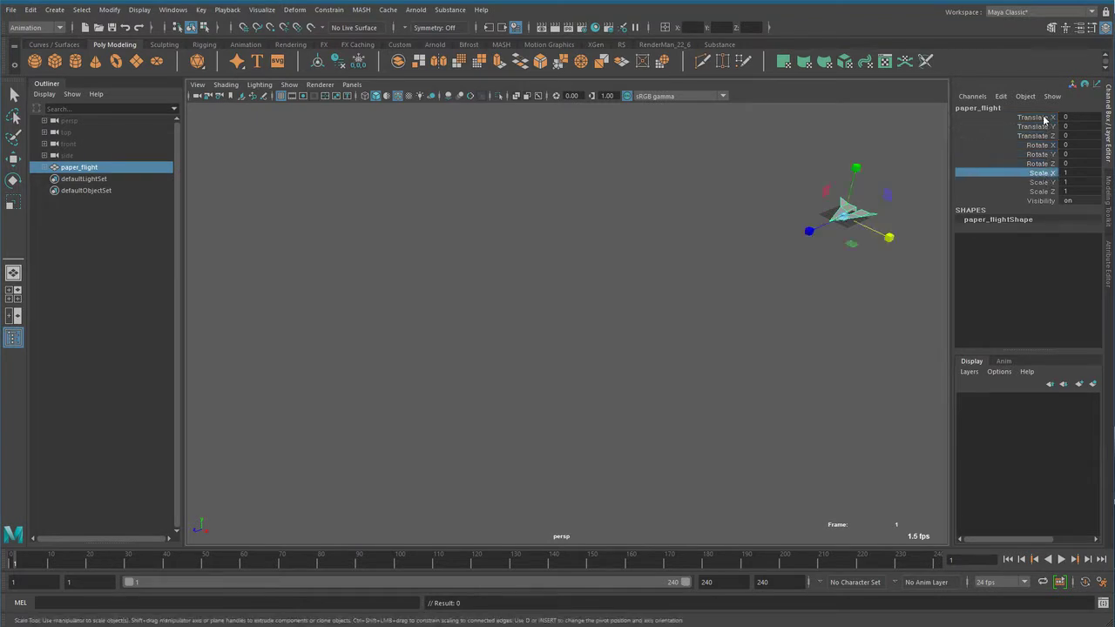
pyautogui.moveTo(1043, 118); pyautogui.dragTo(1044, 164)
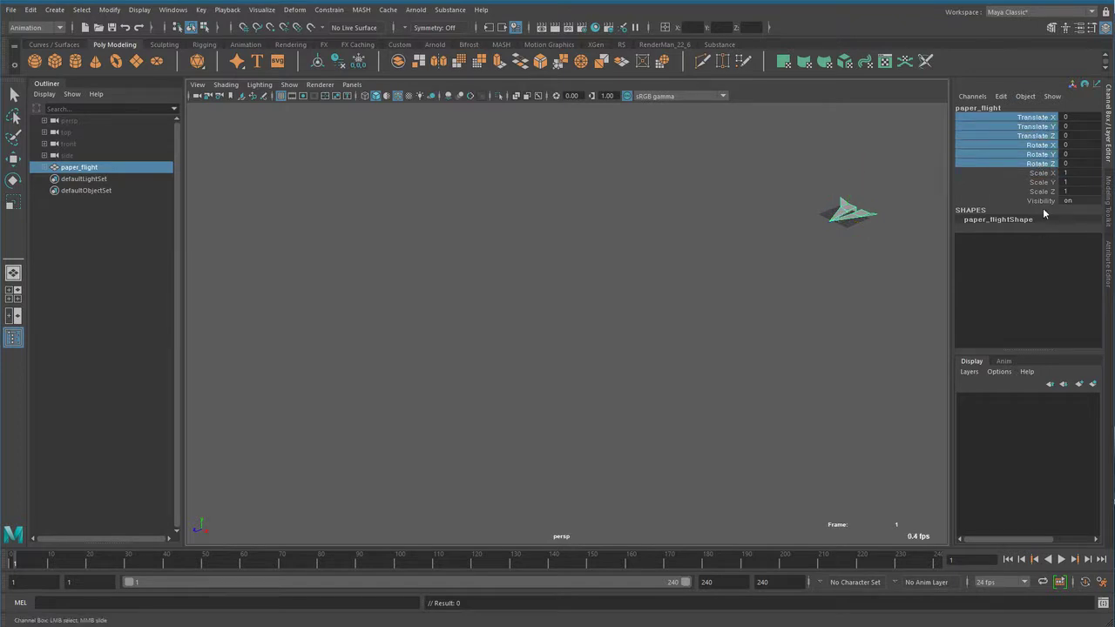
pyautogui.rightClick(1042, 165)
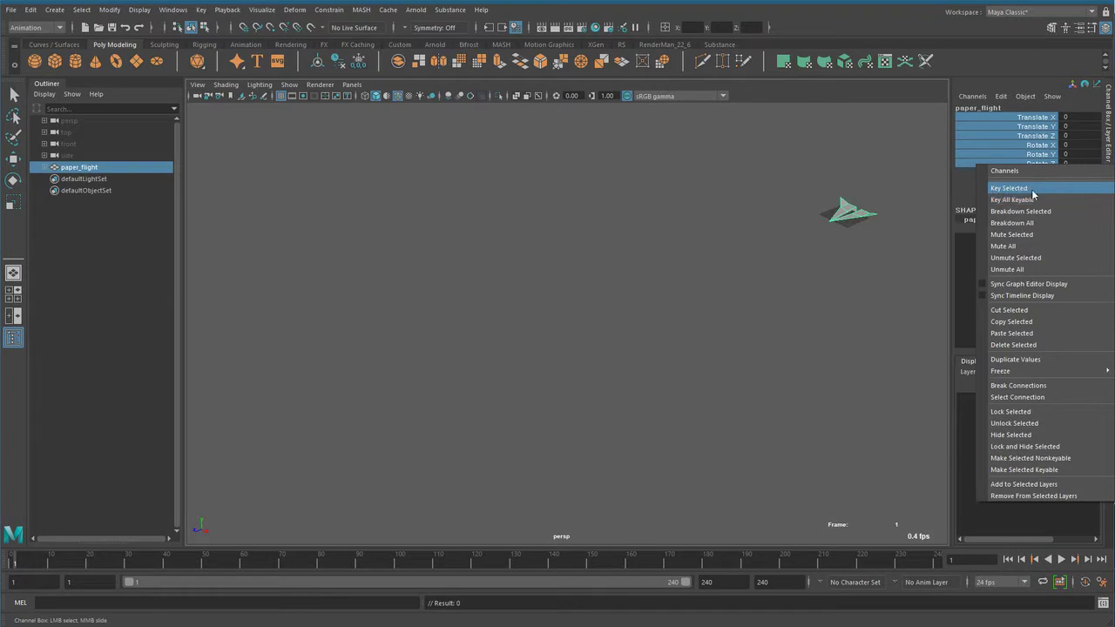
pyautogui.click(1034, 190)
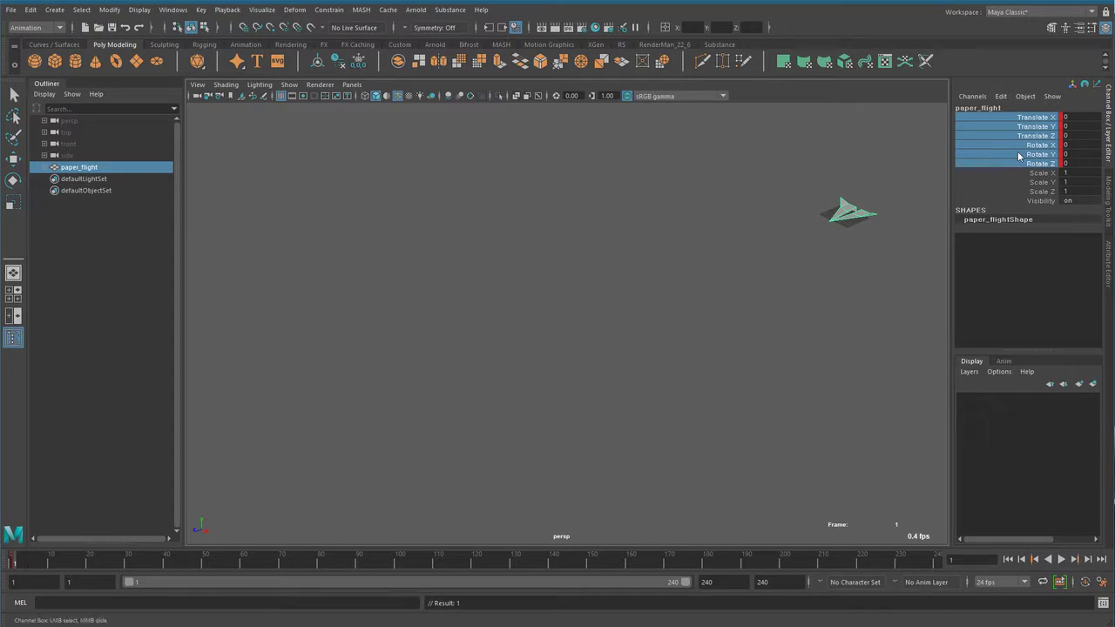
pyautogui.hotkey('ctrl', 'z')
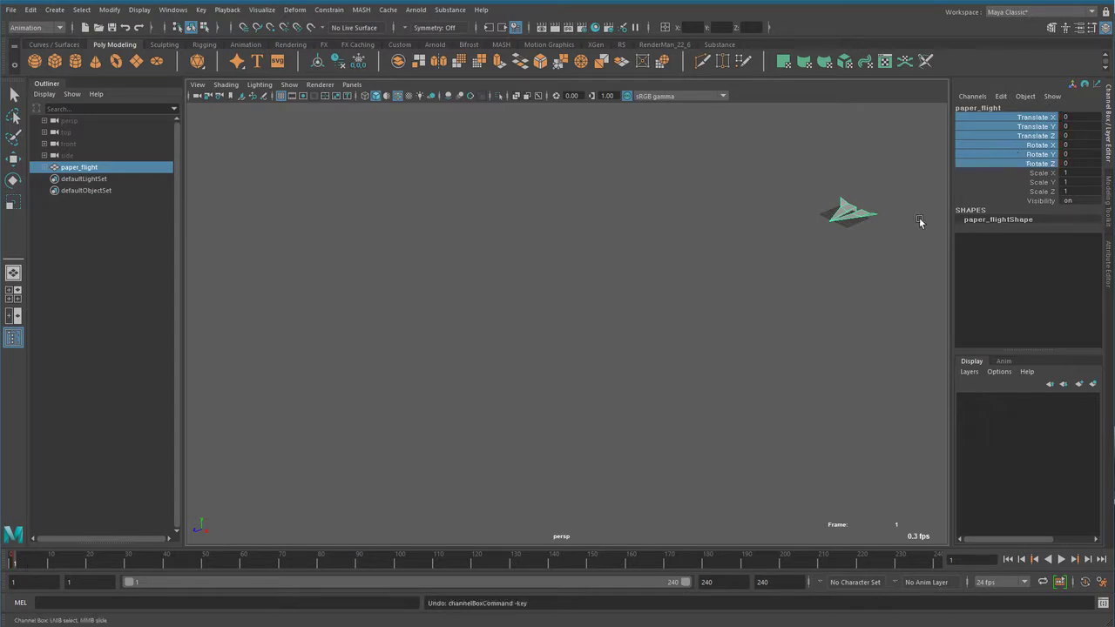
pyautogui.click(1036, 136)
pyautogui.press('w')
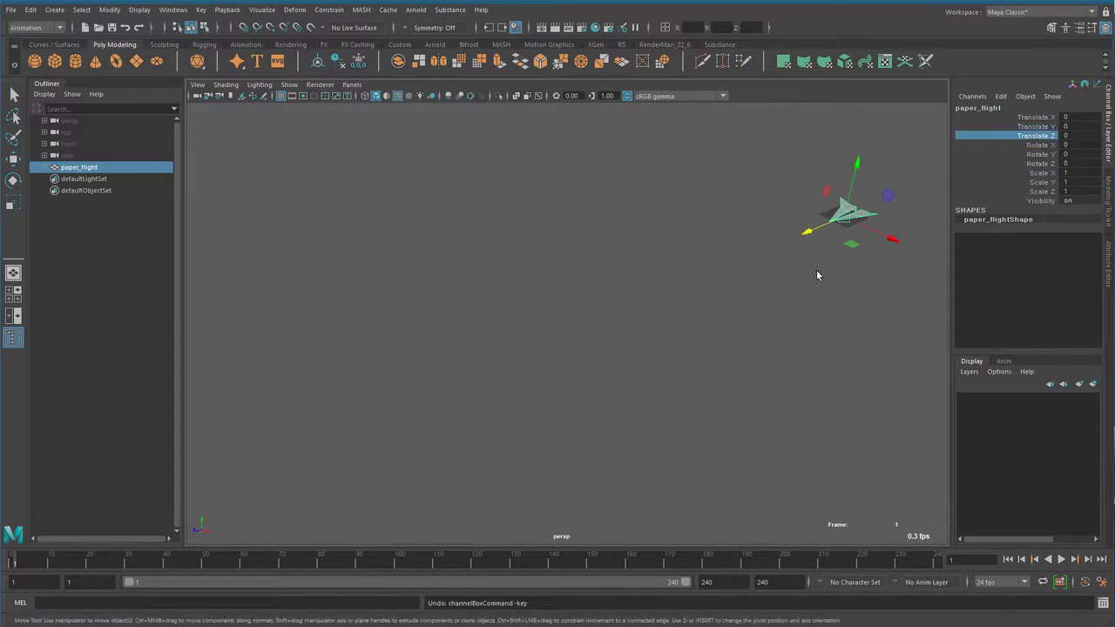
pyautogui.hotkey('shift', 'w')
pyautogui.hotkey('shift', 'e')
pyautogui.hotkey('shift', 'r')
pyautogui.hotkey('ctrl', 'z')
pyautogui.hotkey('ctrl', 'z')
pyautogui.hotkey('ctrl', 'z')
pyautogui.hotkey('shift', 'w')
pyautogui.hotkey('shift', 'e')
pyautogui.hotkey('shift', 'r')
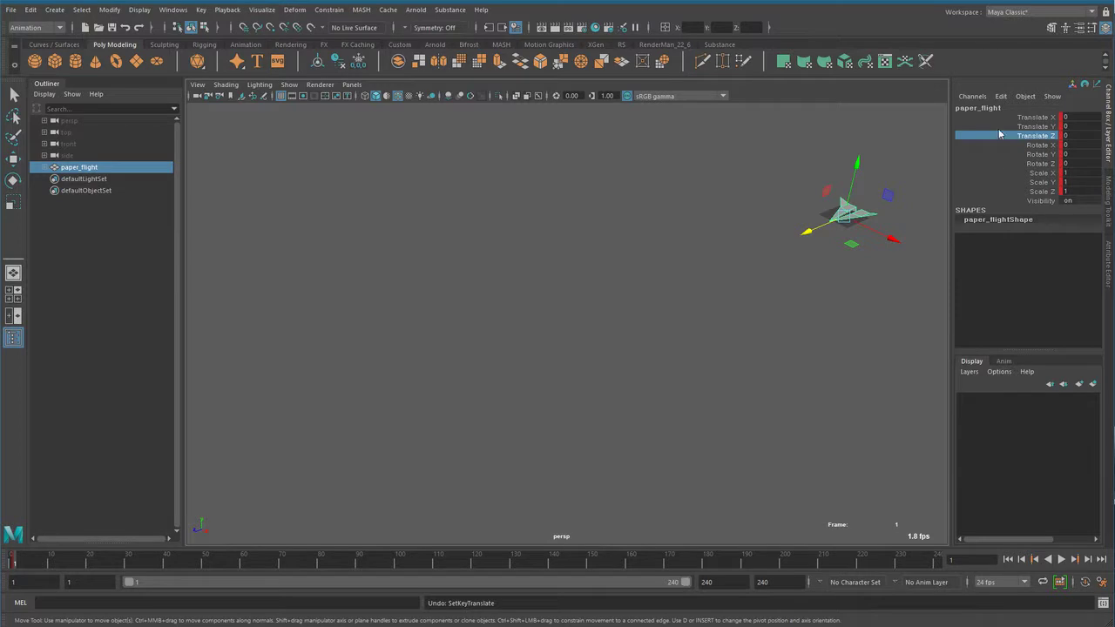
pyautogui.hotkey('ctrl', 'z')
pyautogui.hotkey('ctrl', 'z')
pyautogui.hotkey('ctrl', 'z')
pyautogui.click(1036, 117)
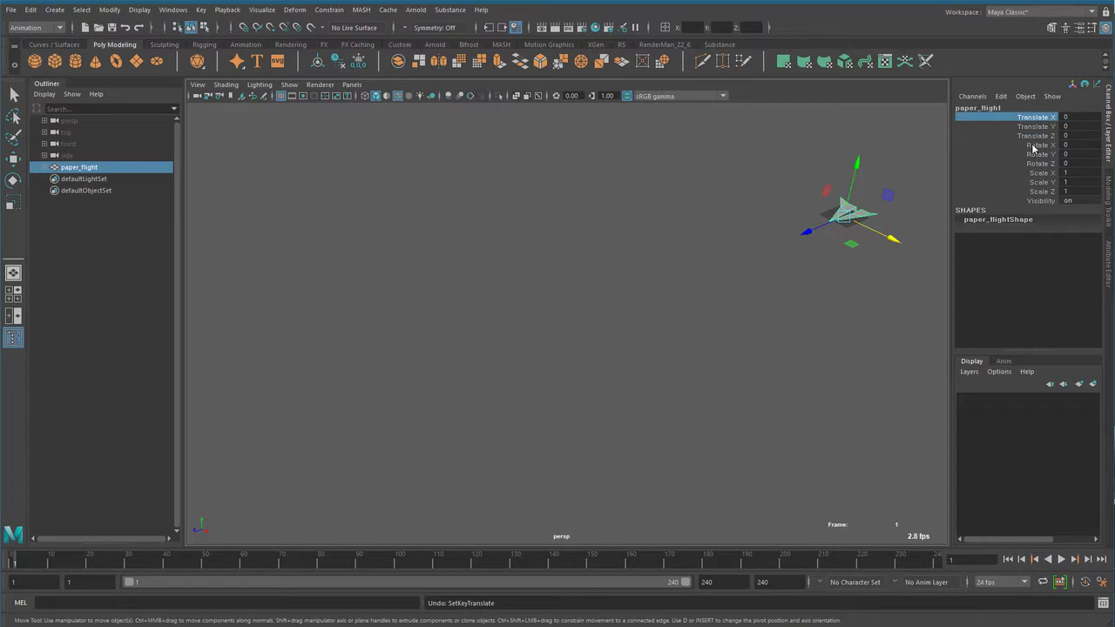
pyautogui.press('s')
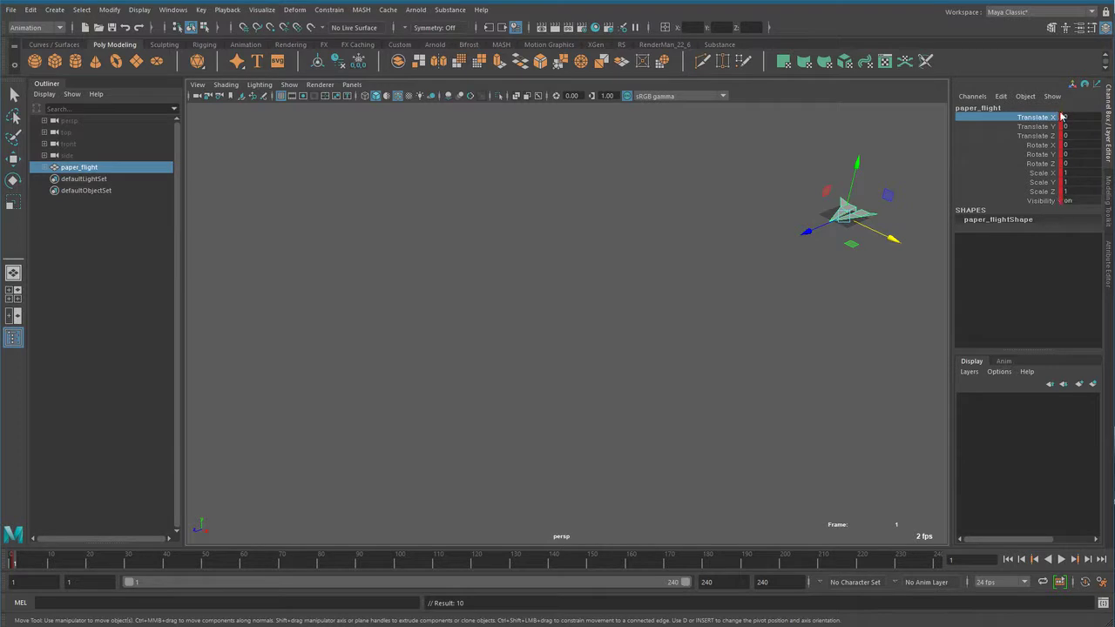
pyautogui.hotkey('ctrl', 'z')
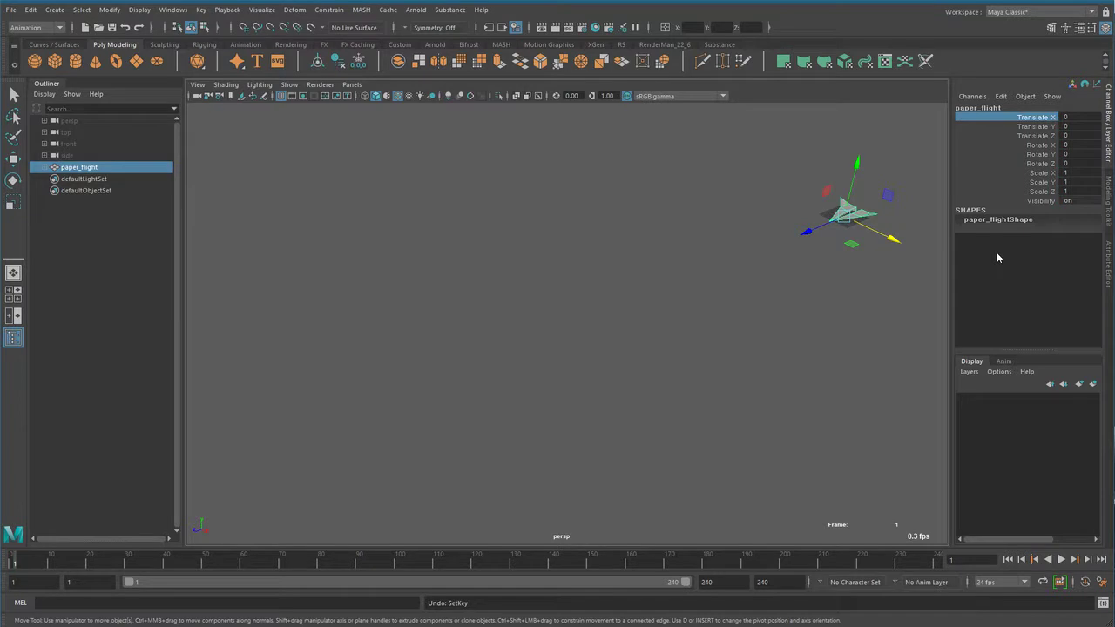
pyautogui.press('s')
pyautogui.hotkey('ctrl', 'z')
pyautogui.click(1045, 127)
pyautogui.click(1045, 118)
# Key all of paper_flight's channels, undo it with Ctrl+Z, and reselect the menu set
pyautogui.rightClick(1046, 118)
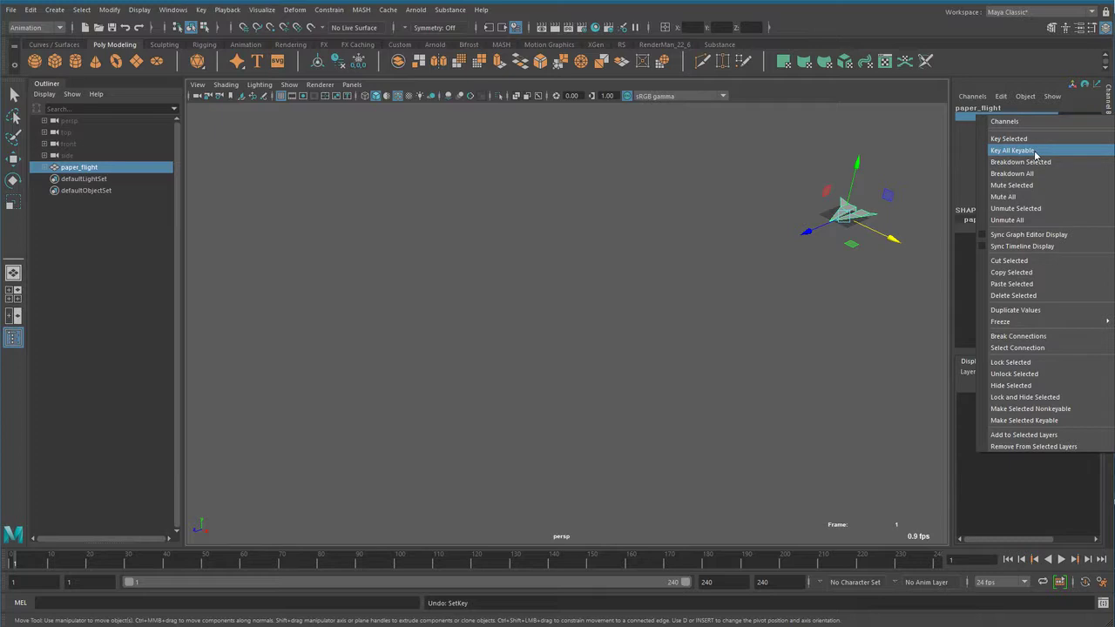
pyautogui.click(1036, 154)
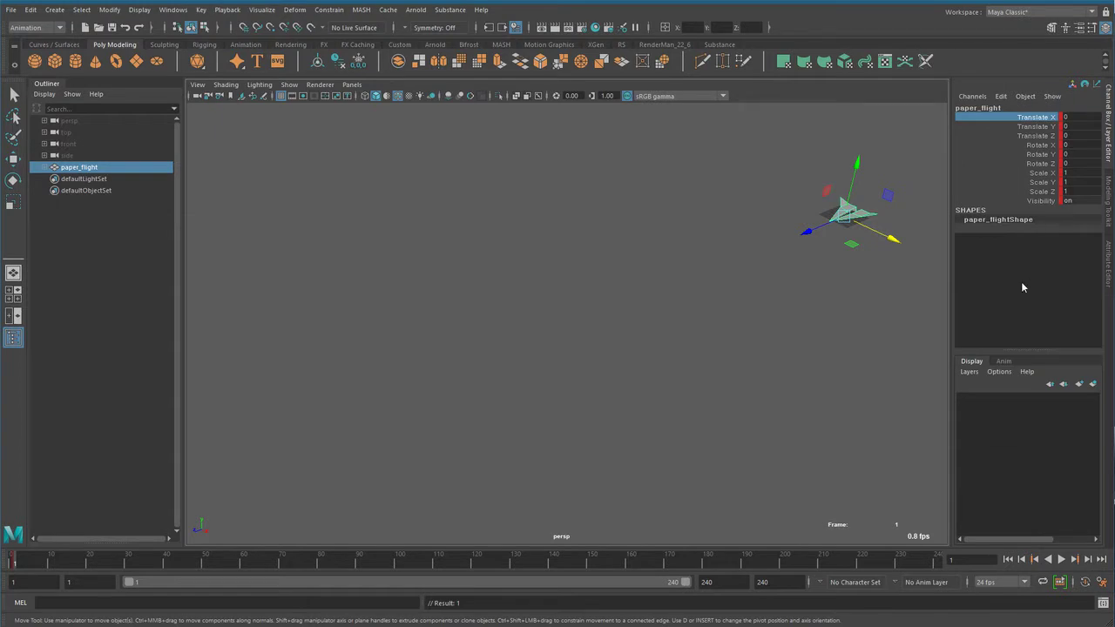
pyautogui.hotkey('ctrl', 'z')
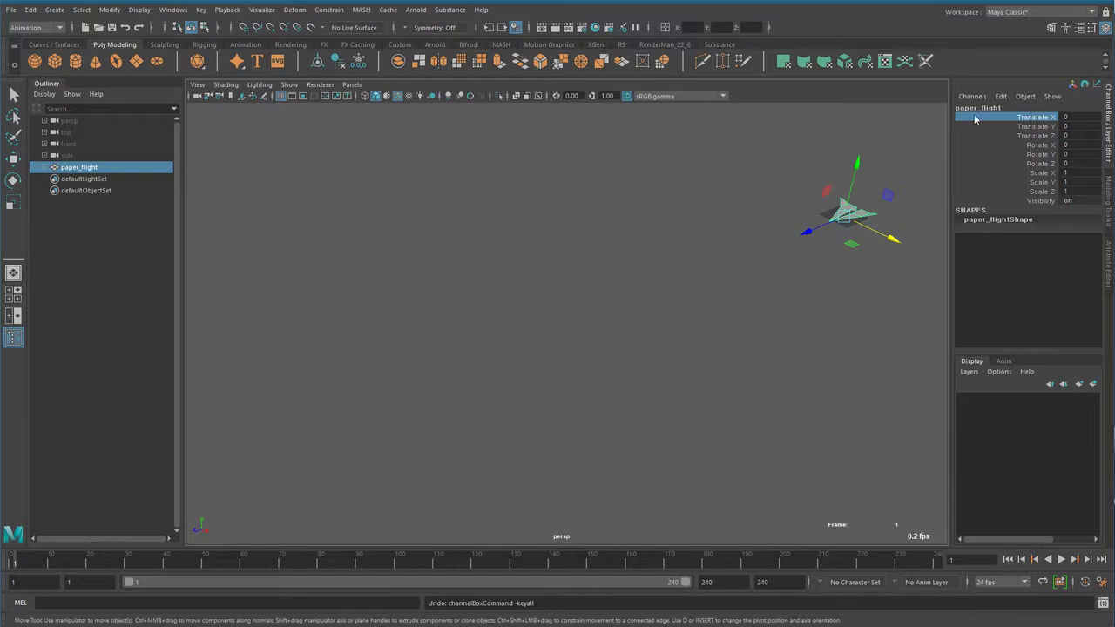
pyautogui.click(35, 27)
pyautogui.click(35, 68)
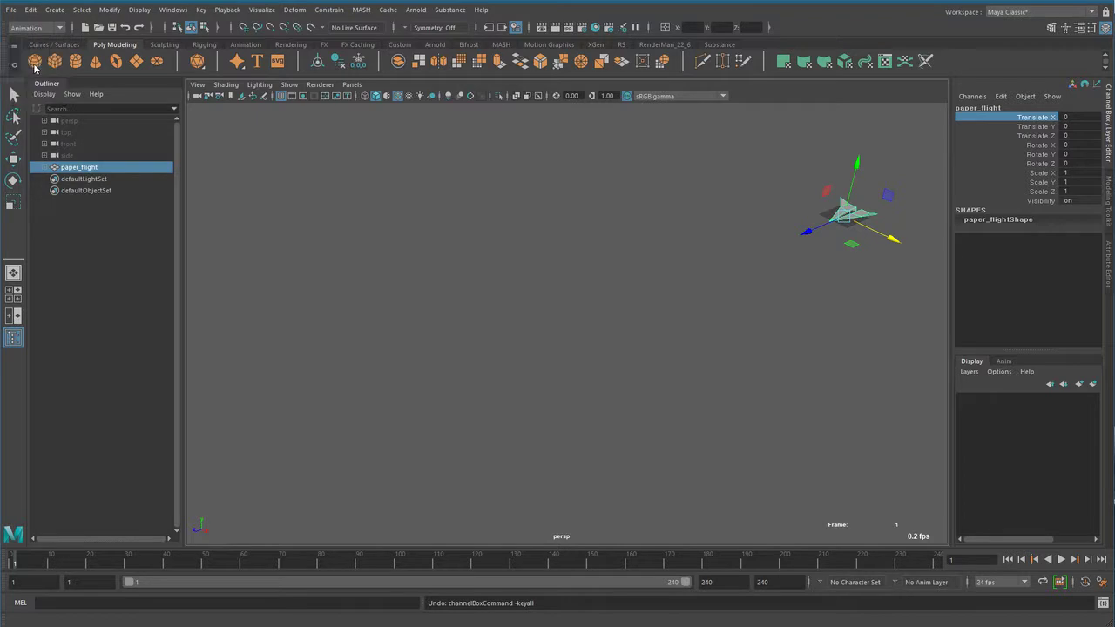
# Try the Key > Set Key variants on paper_flight, then undo the last keyframe
pyautogui.click(200, 10)
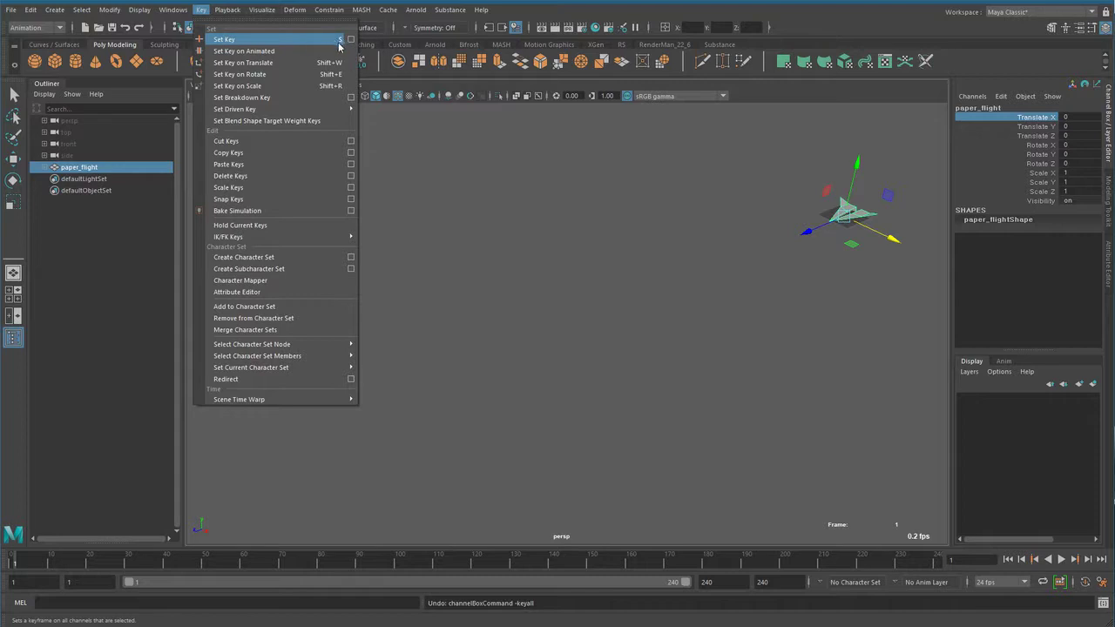
pyautogui.click(272, 40)
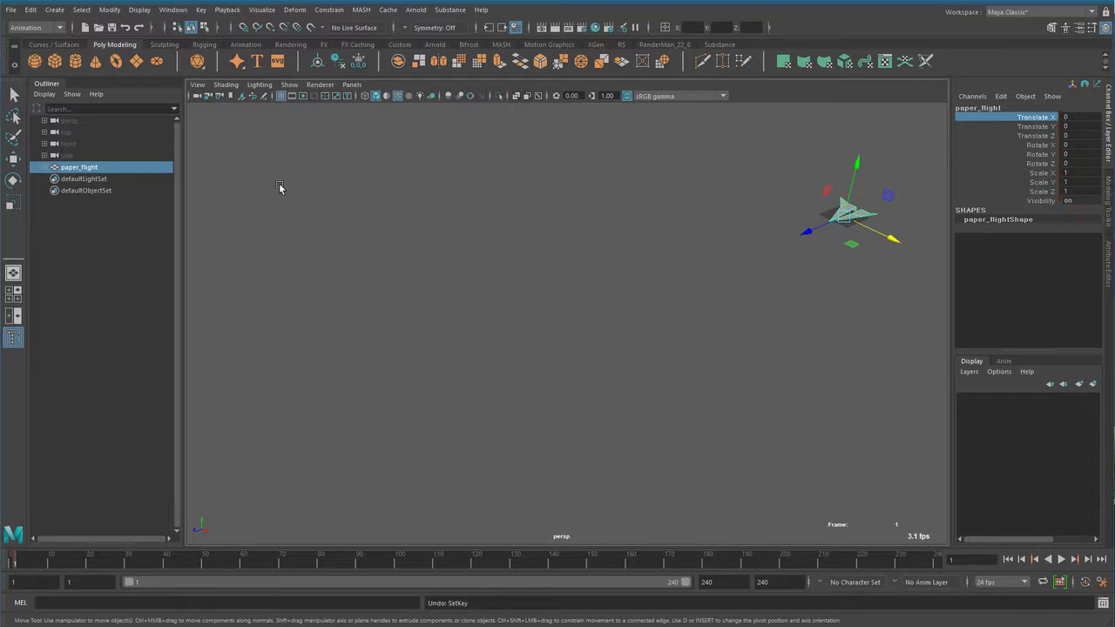
pyautogui.click(201, 11)
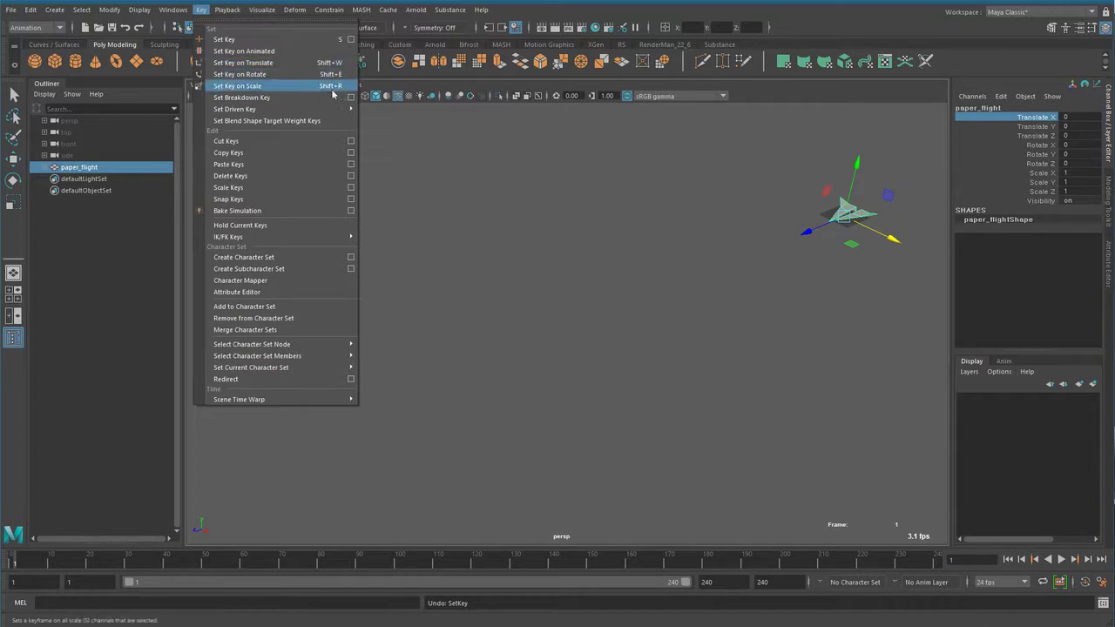
pyautogui.click(276, 67)
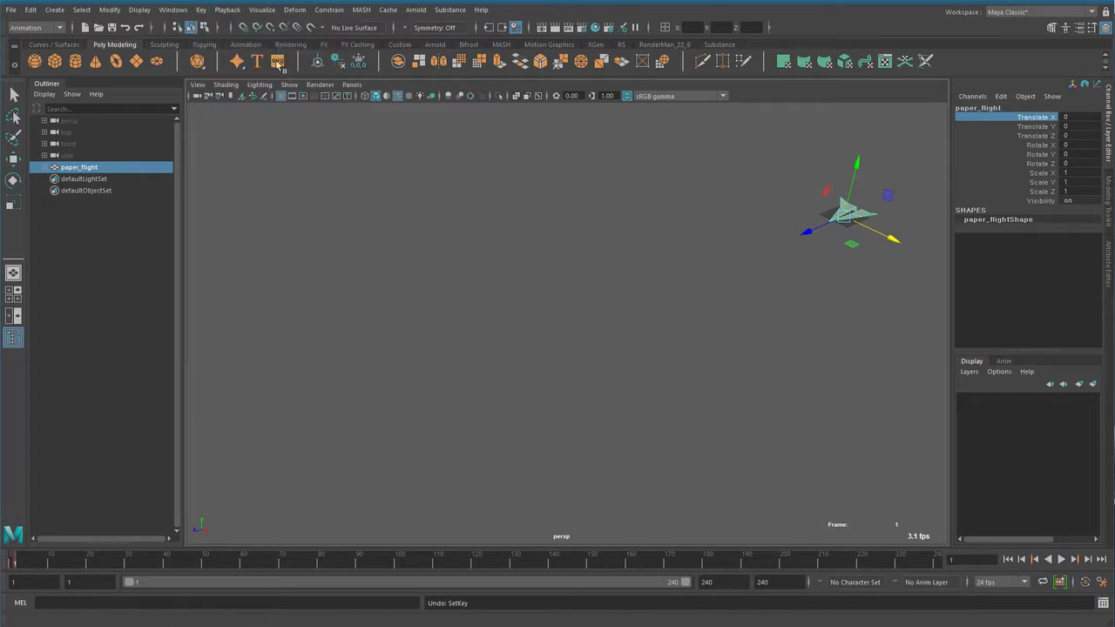
pyautogui.click(205, 10)
pyautogui.click(244, 63)
pyautogui.click(206, 11)
pyautogui.click(244, 74)
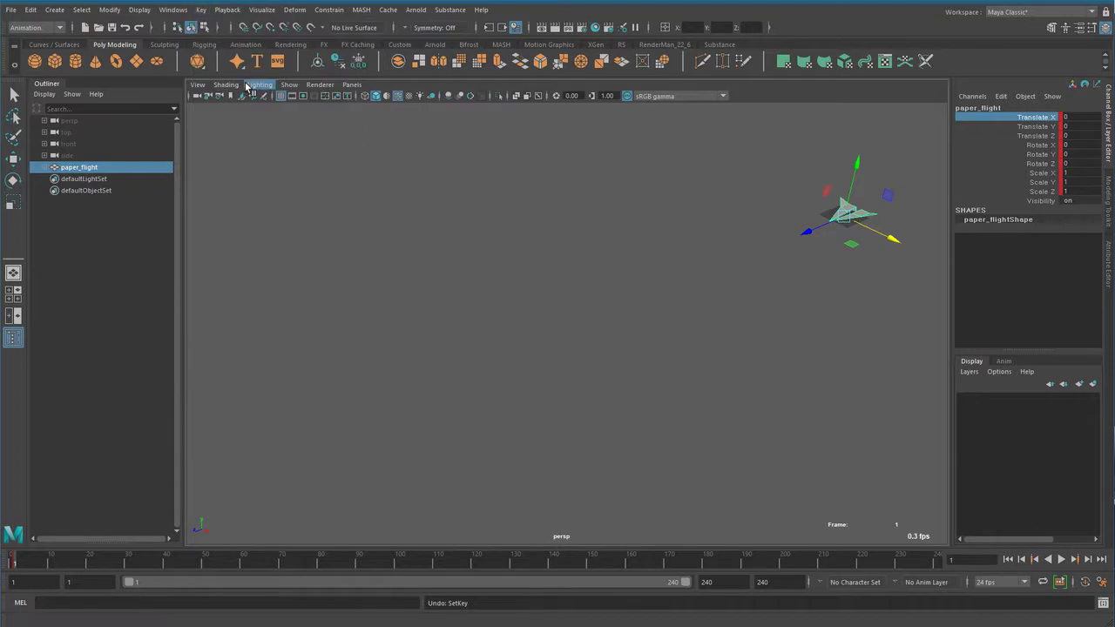
pyautogui.hotkey('ctrl', 'z')
pyautogui.hotkey('ctrl', 'z')
pyautogui.hotkey('ctrl', 'z')
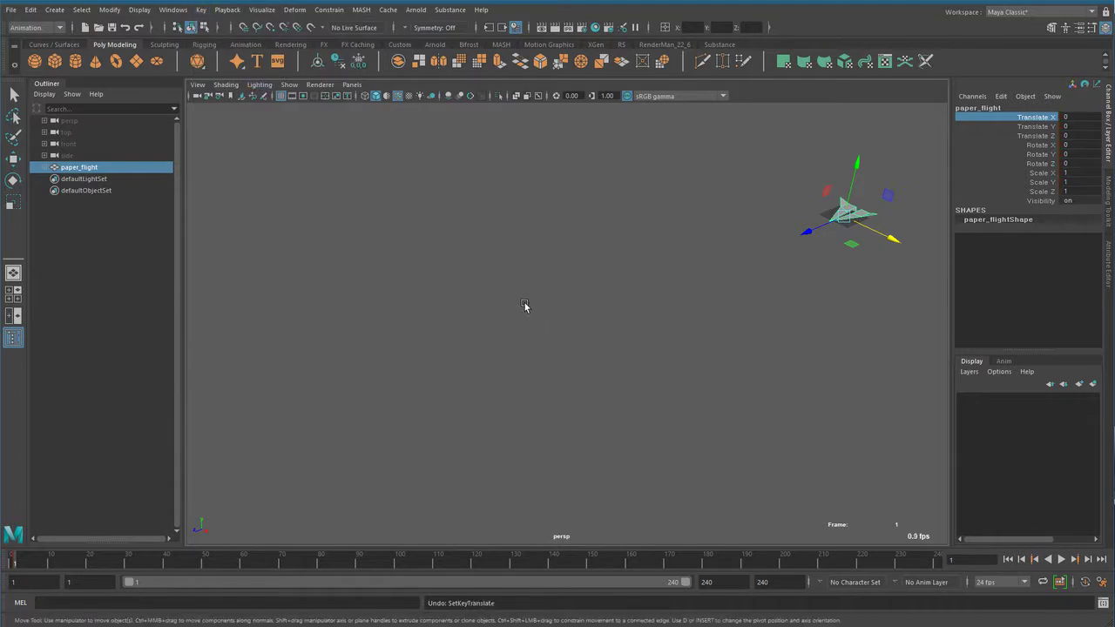
# Key paper_flight's translate and rotate channels at frame 1 and start playback
pyautogui.click(201, 9)
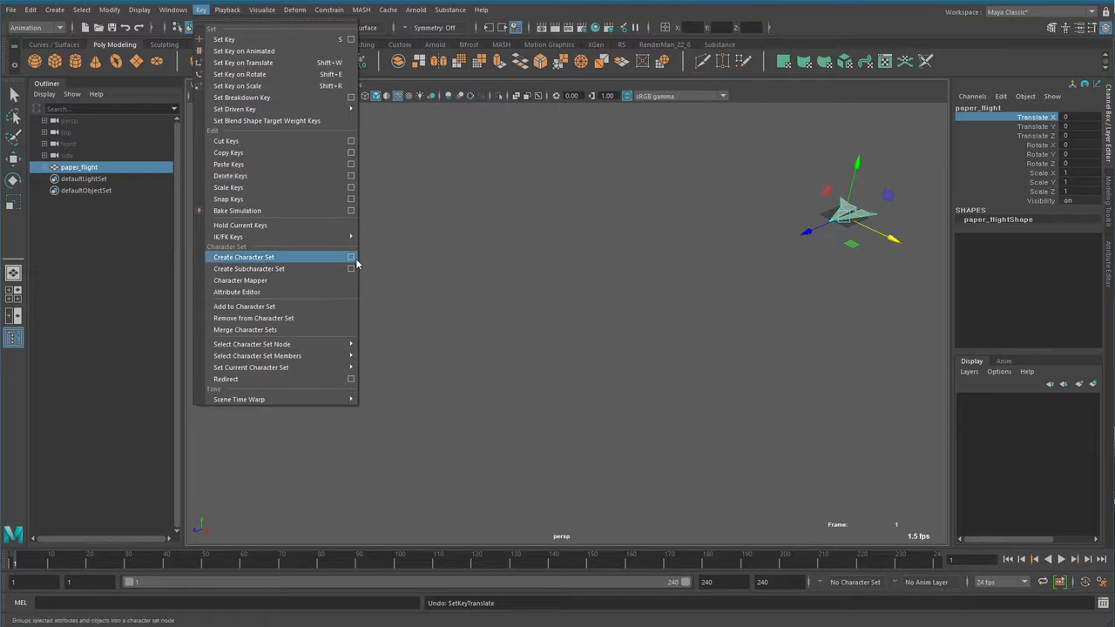
pyautogui.click(711, 344)
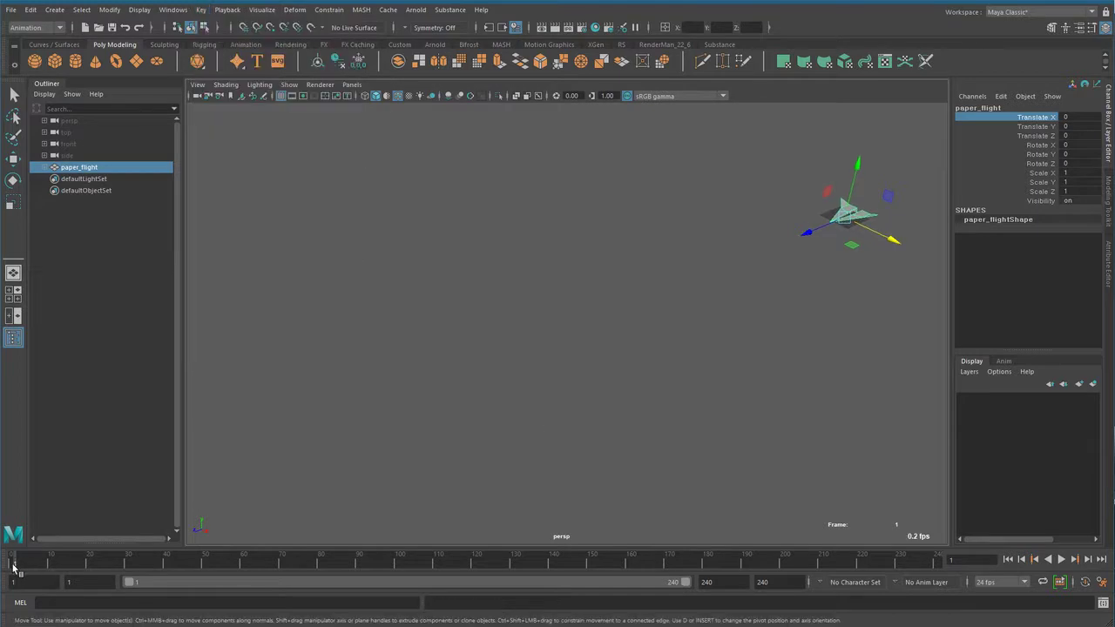
pyautogui.hotkey('shift', 'w')
pyautogui.hotkey('shift', 'e')
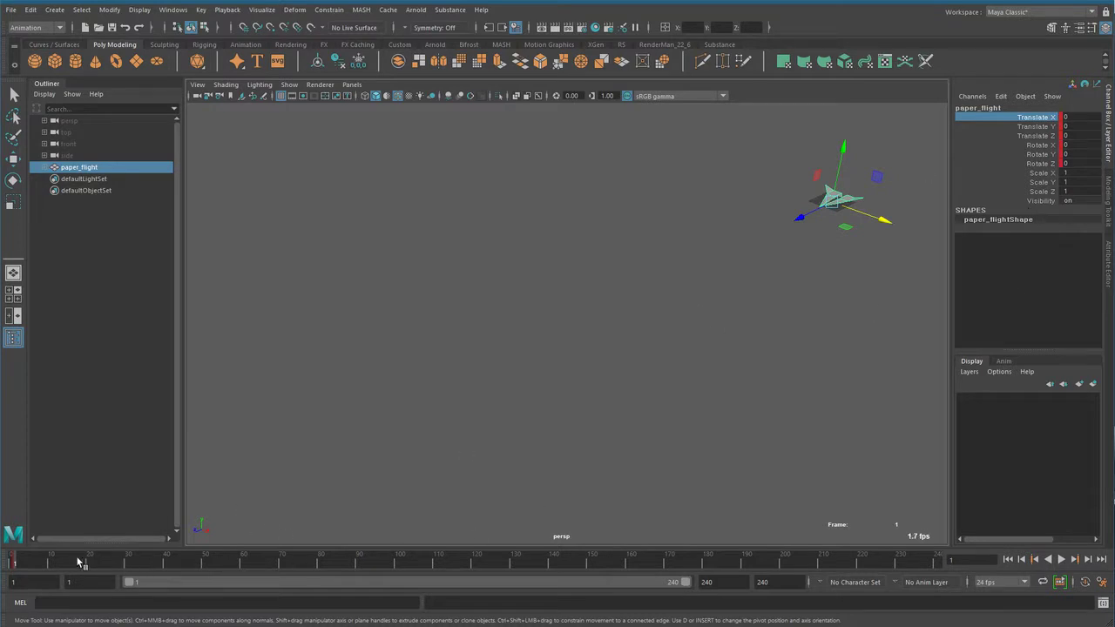
pyautogui.hotkey('alt', 'v')
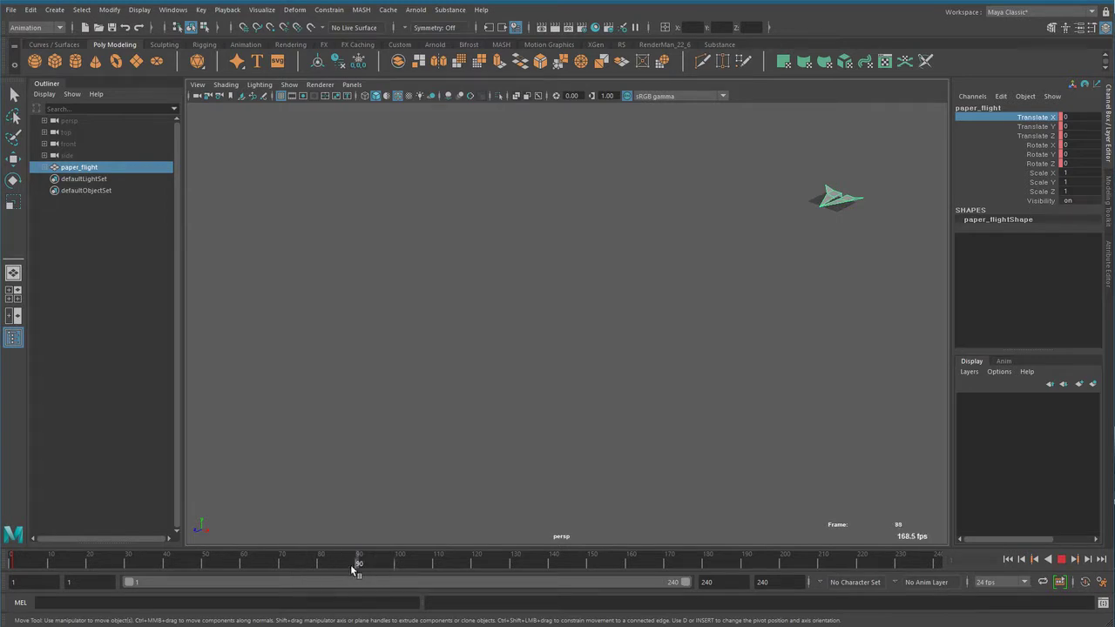
# Stop playback, go to frame 100, and push paper_flight along Z to 492.469
pyautogui.hotkey('alt', 'v')
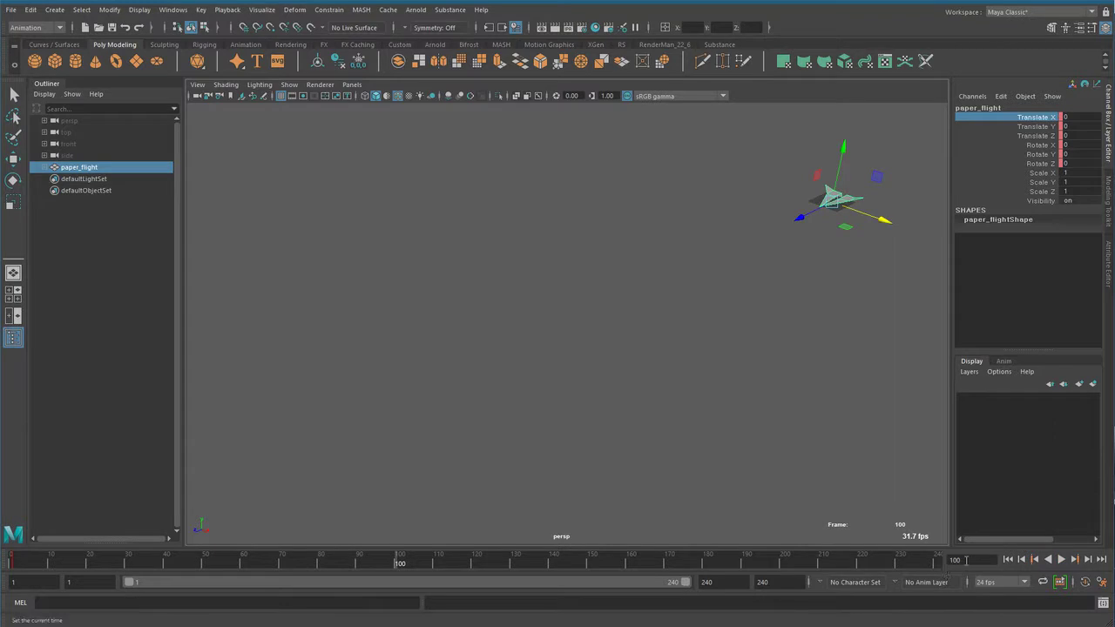
pyautogui.write('80')
pyautogui.press('Return')
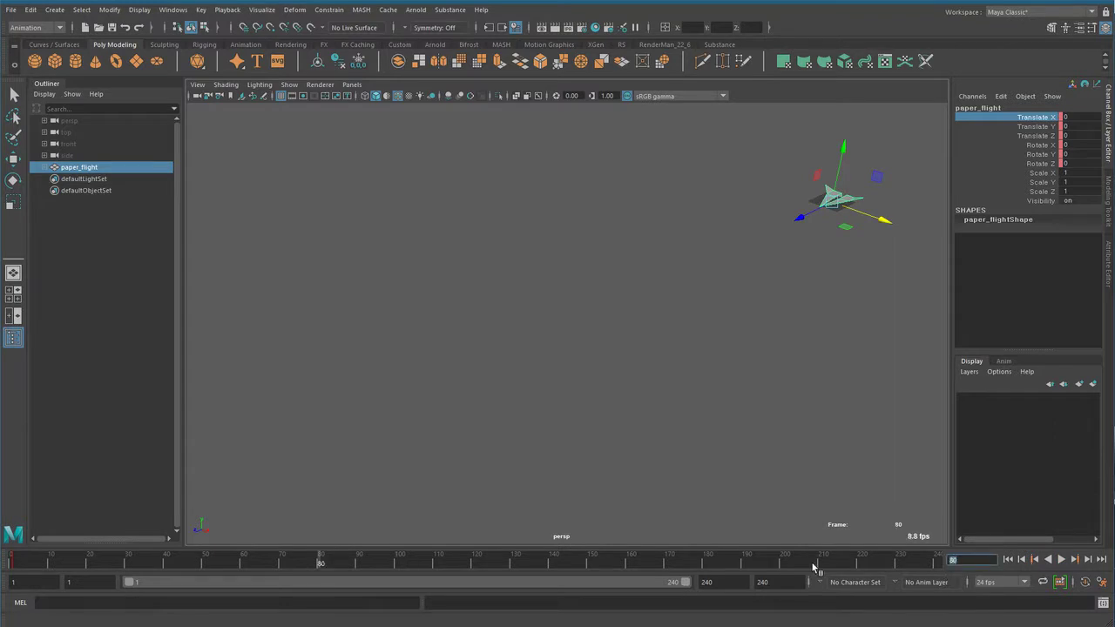
pyautogui.write('100')
pyautogui.press('Return')
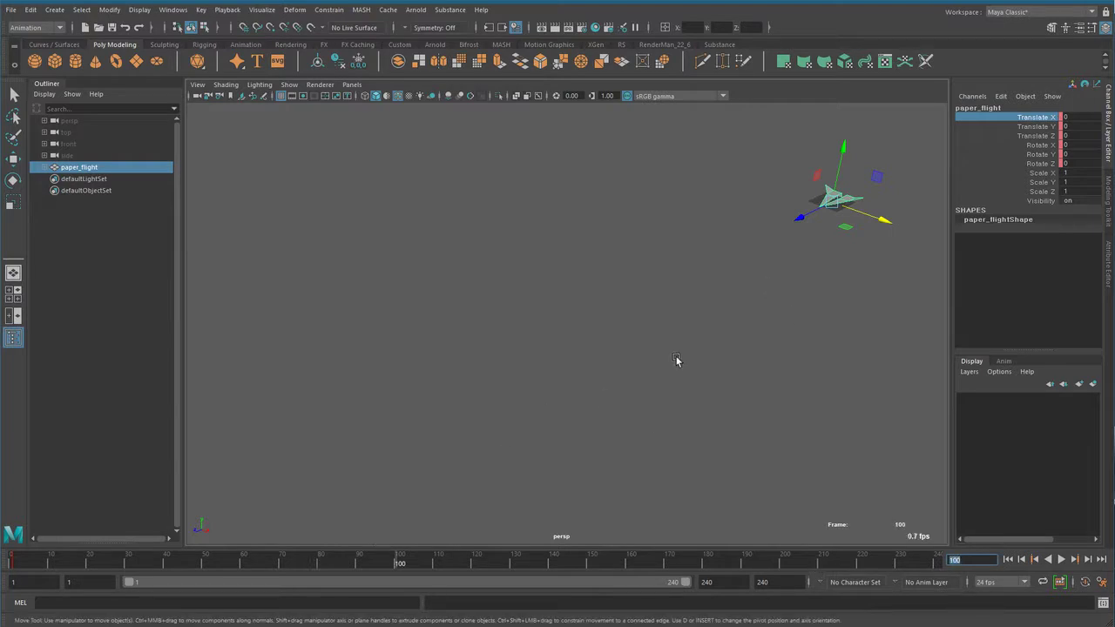
pyautogui.moveTo(802, 219)
pyautogui.mouseDown(button='middle')
pyautogui.moveTo(256, 530)
pyautogui.moveTo(397, 482)
pyautogui.mouseUp(button='middle')
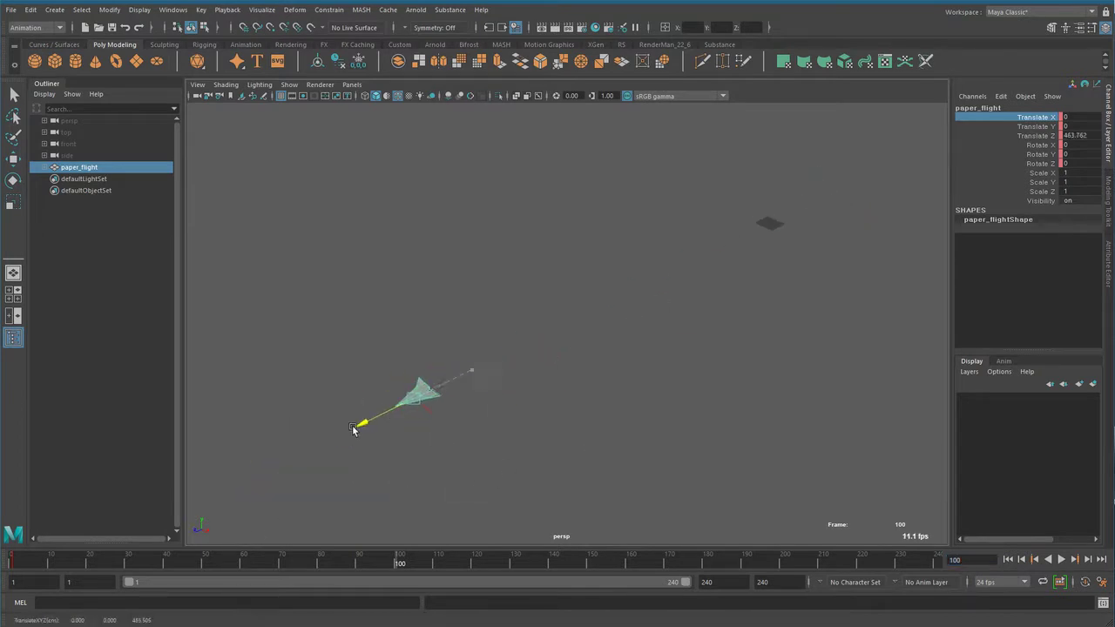
# Tilt paper_flight around Z at frame 100 and turn on Auto Keyframe
pyautogui.press('e')
pyautogui.moveTo(405, 427); pyautogui.dragTo(415, 450, button='middle')
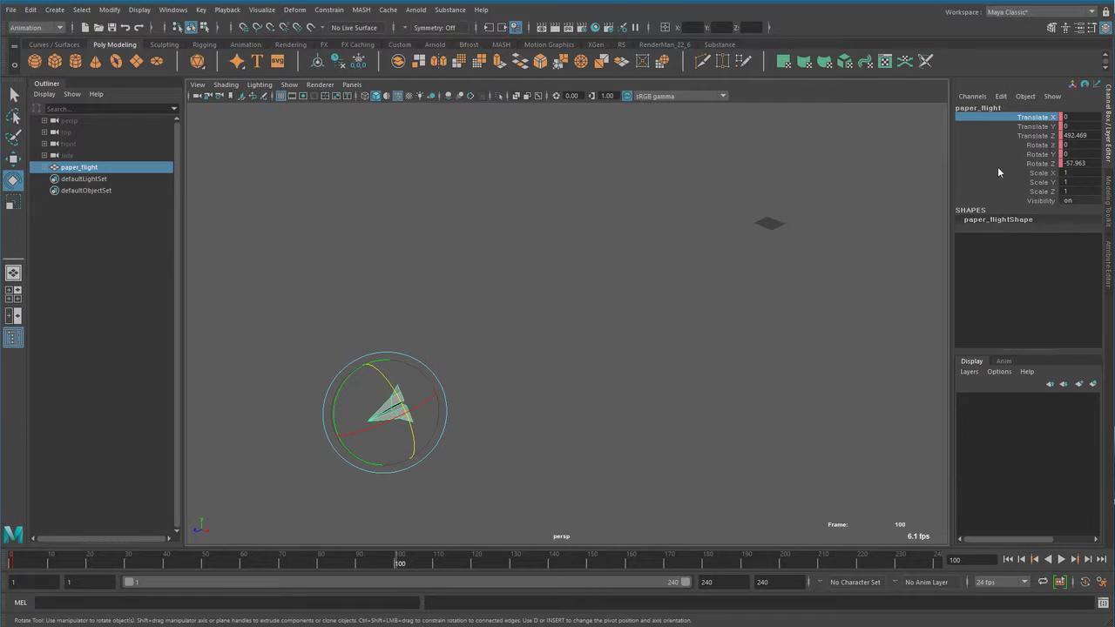
pyautogui.click(1086, 583)
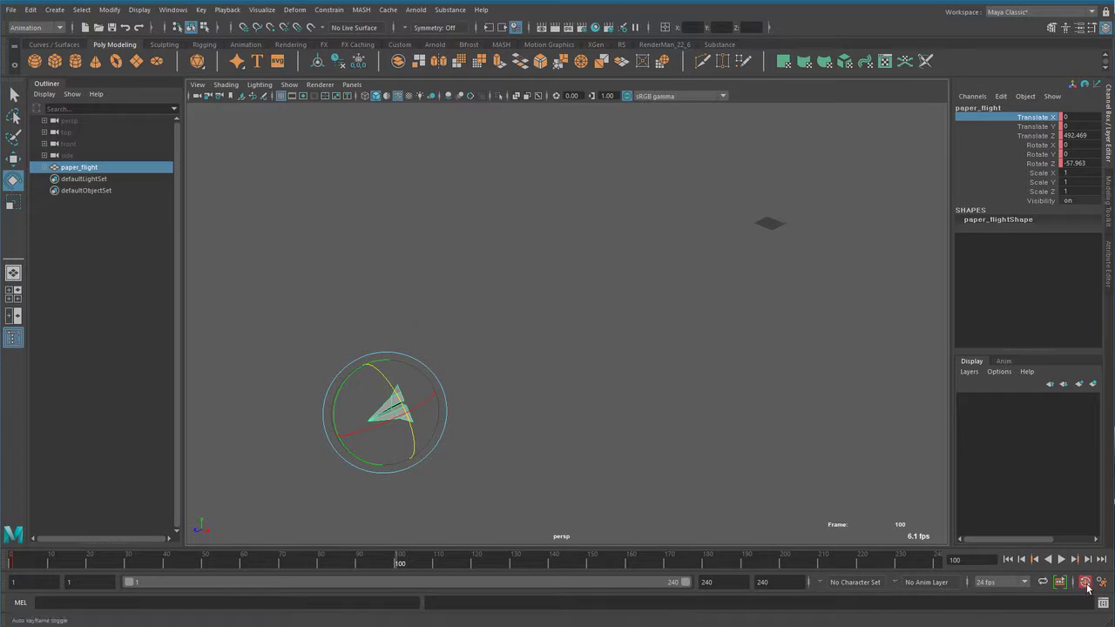
# At frame 100, key paper_flight at Translate Z 548.888 and Rotate Z -64.846, then scrub to preview
pyautogui.hotkey('alt', 'v')
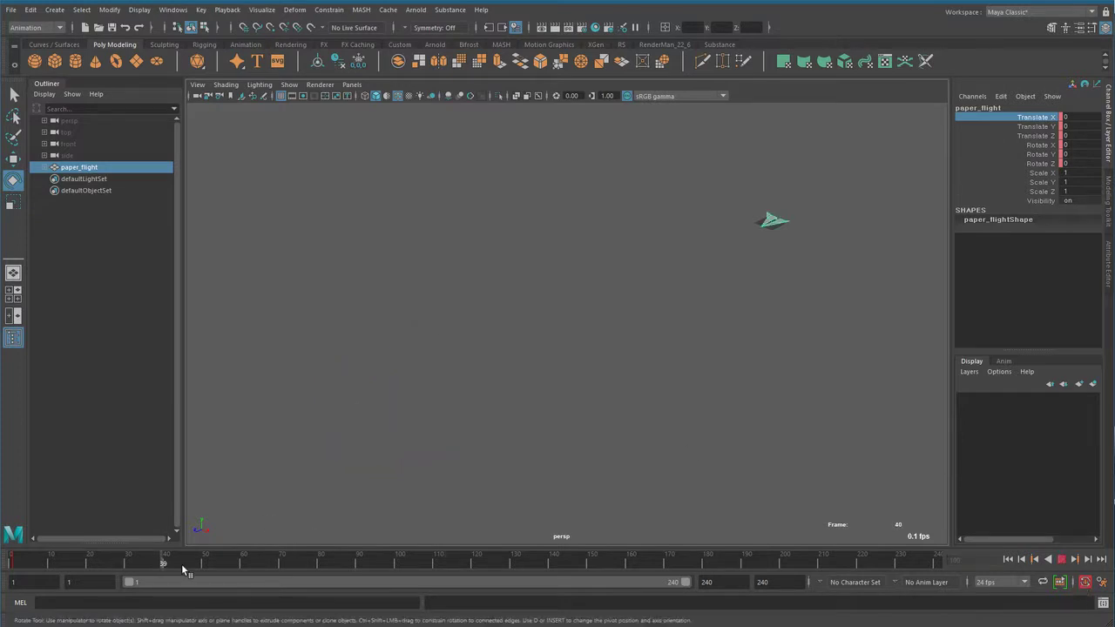
pyautogui.moveTo(435, 571); pyautogui.dragTo(393, 567)
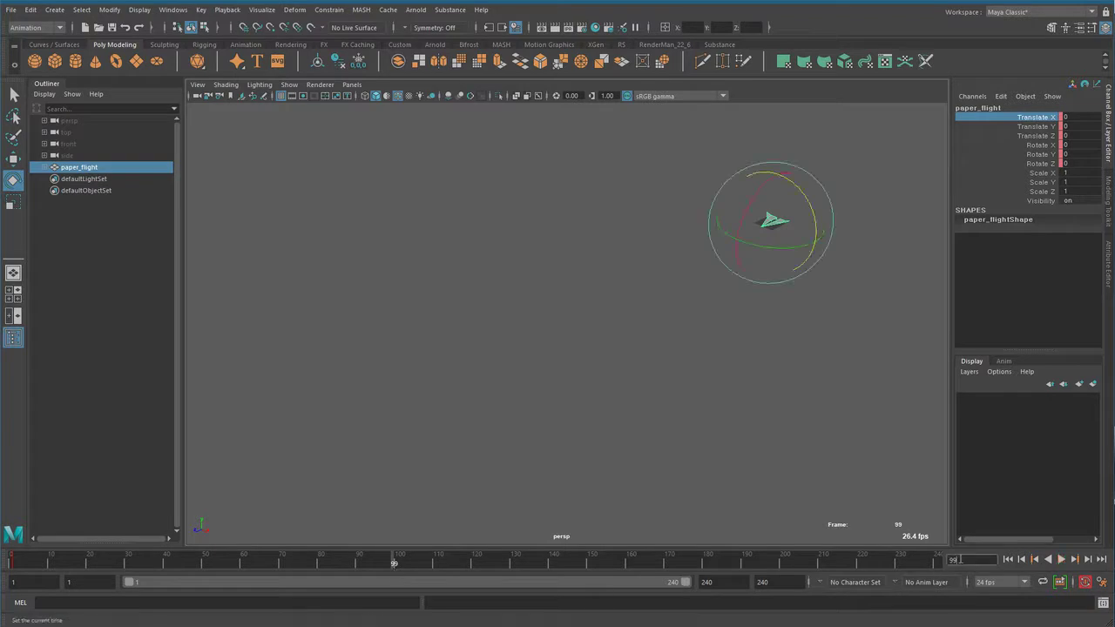
pyautogui.write('0')
pyautogui.press('Return')
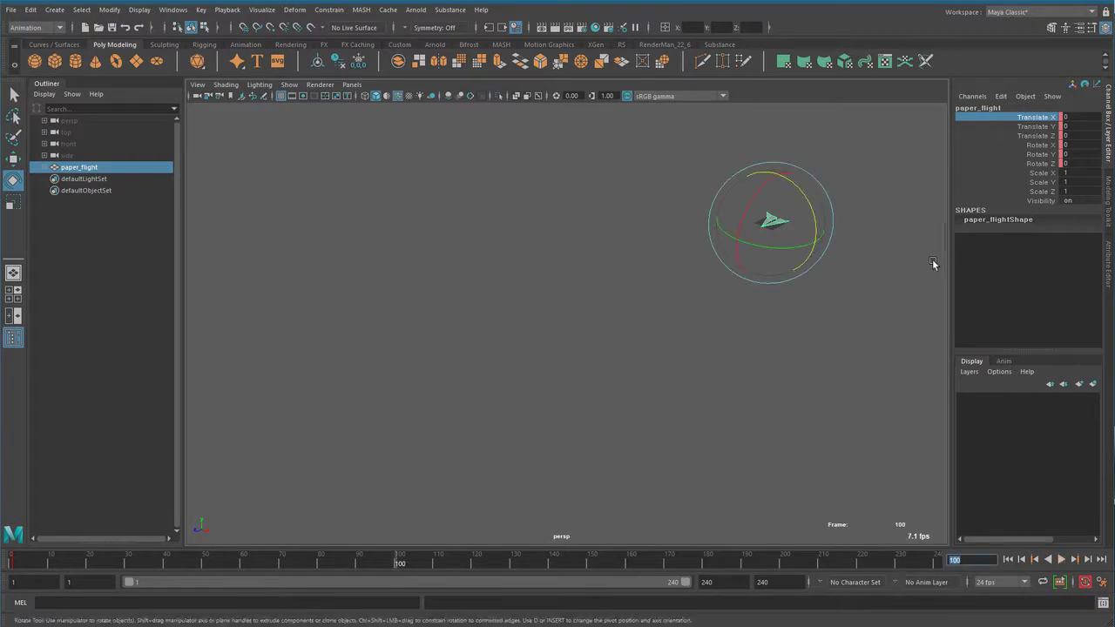
pyautogui.press('w')
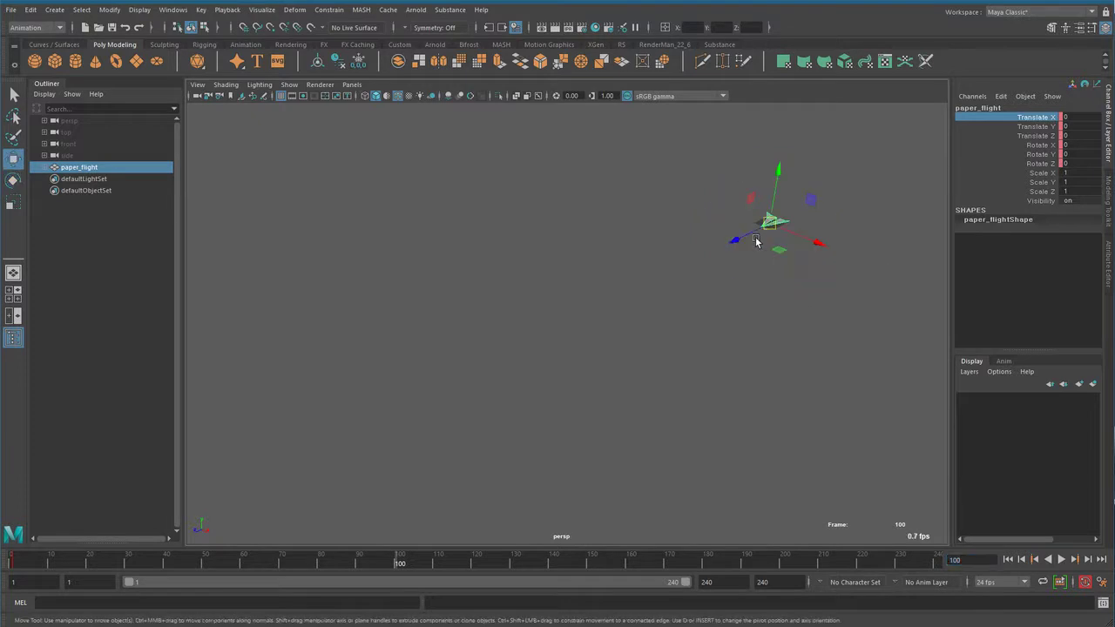
pyautogui.moveTo(740, 240); pyautogui.dragTo(260, 473)
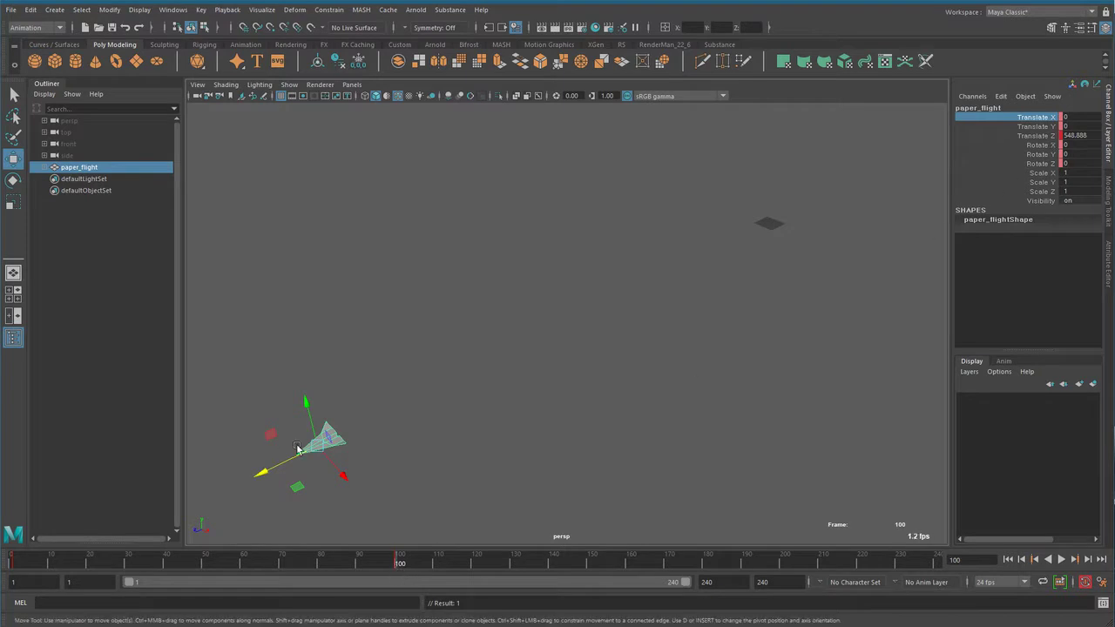
pyautogui.press('e')
pyautogui.moveTo(322, 429); pyautogui.dragTo(344, 497)
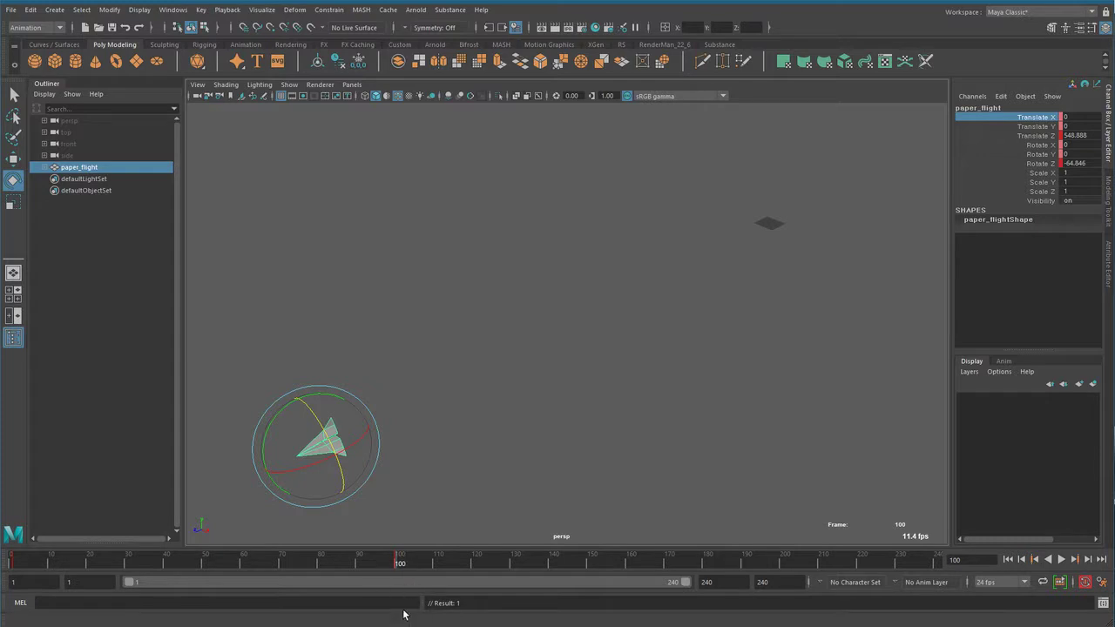
pyautogui.moveTo(398, 565)
pyautogui.mouseDown()
pyautogui.moveTo(28, 565)
pyautogui.moveTo(257, 575)
pyautogui.moveTo(353, 567)
pyautogui.moveTo(183, 566)
pyautogui.moveTo(287, 566)
pyautogui.moveTo(204, 567)
pyautogui.mouseUp()
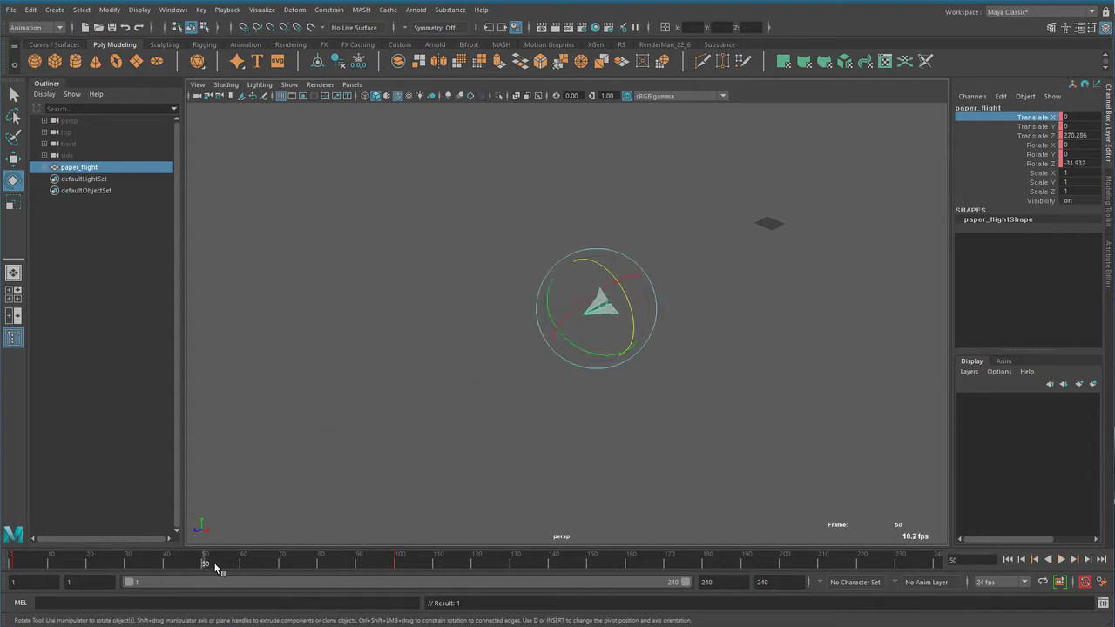
# Adjust paper_flight's height at frames 77 and 23, raising it to Translate Y 22.177
pyautogui.press('w')
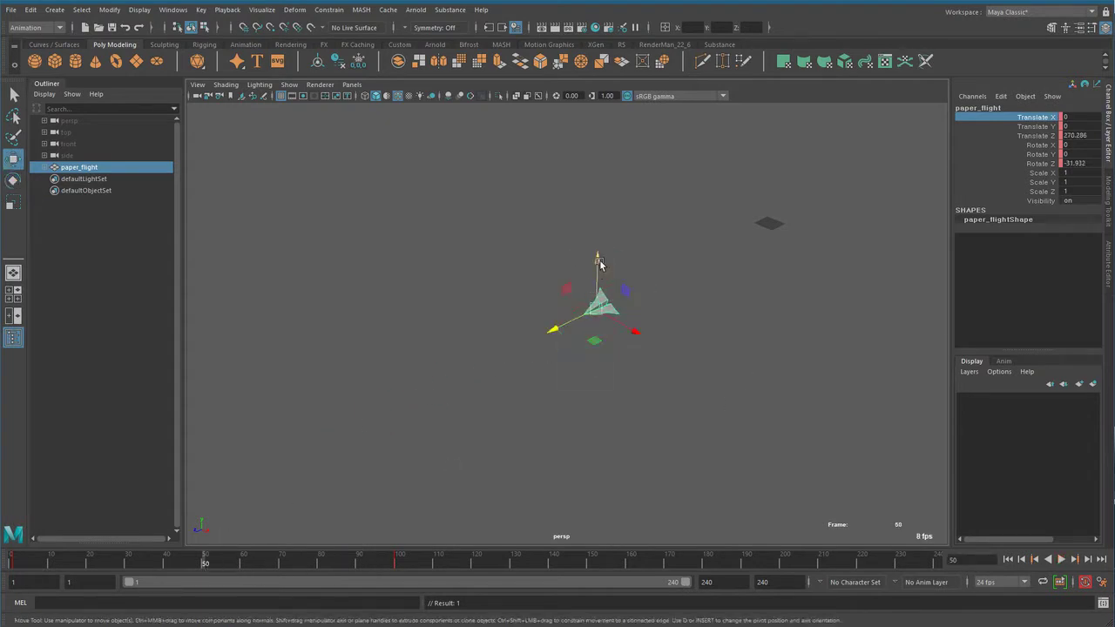
pyautogui.moveTo(597, 254); pyautogui.dragTo(595, 221)
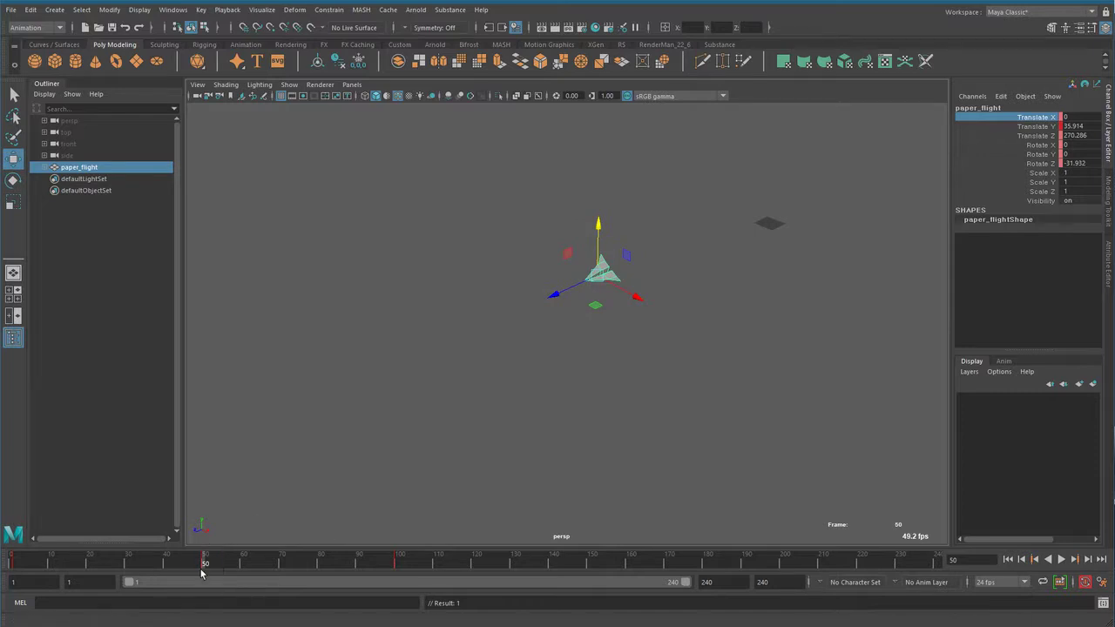
pyautogui.moveTo(202, 563); pyautogui.dragTo(310, 566)
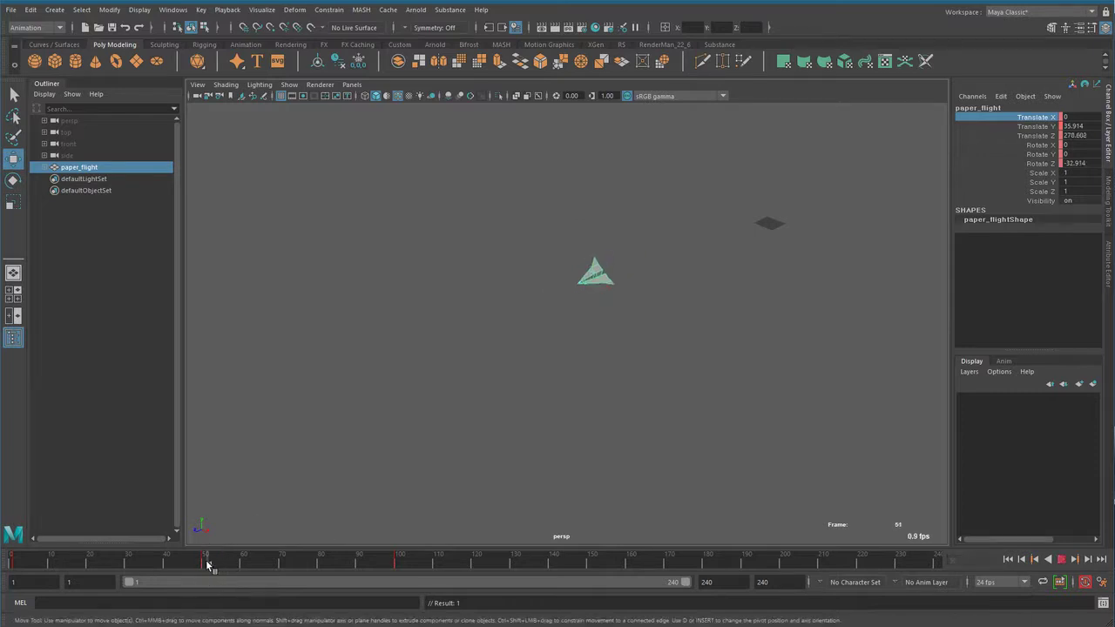
pyautogui.moveTo(394, 321); pyautogui.dragTo(394, 349)
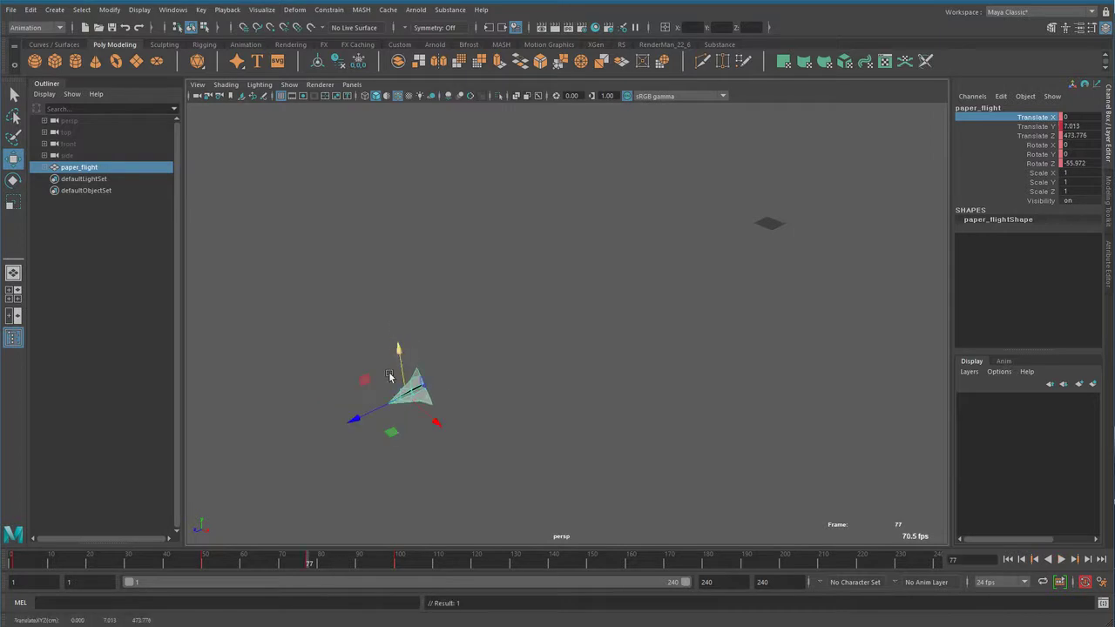
pyautogui.moveTo(316, 560); pyautogui.dragTo(101, 562)
pyautogui.moveTo(739, 187); pyautogui.dragTo(741, 180)
# Shift the plane along X at frames 1 and 12, ending at X -89.879 on frame 1, and play
pyautogui.moveTo(63, 565); pyautogui.dragTo(13, 563)
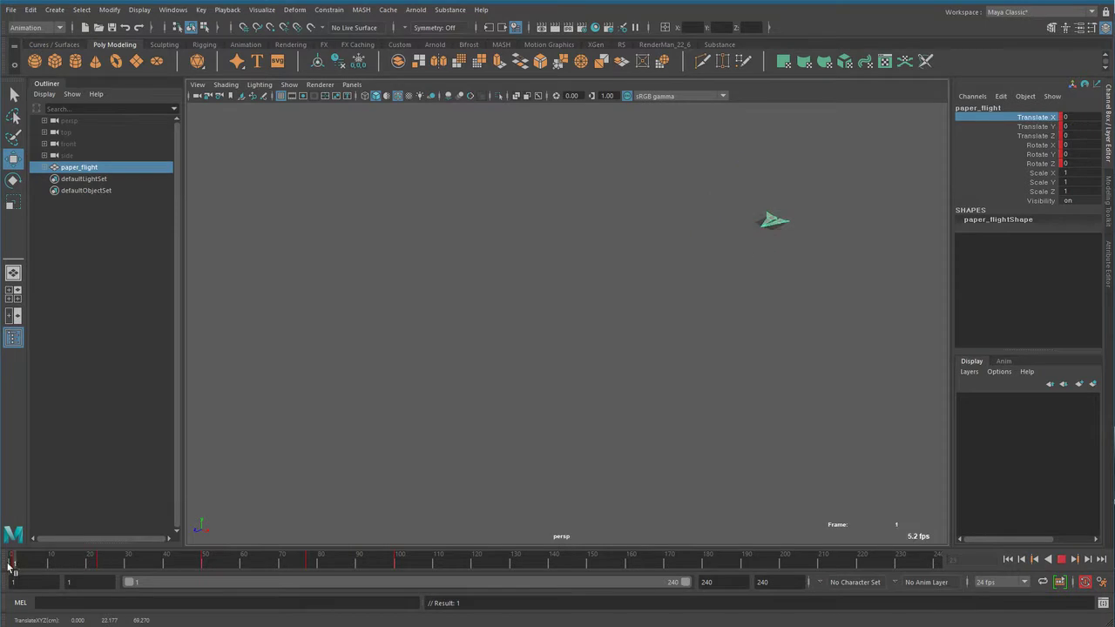
pyautogui.moveTo(828, 251); pyautogui.dragTo(729, 228)
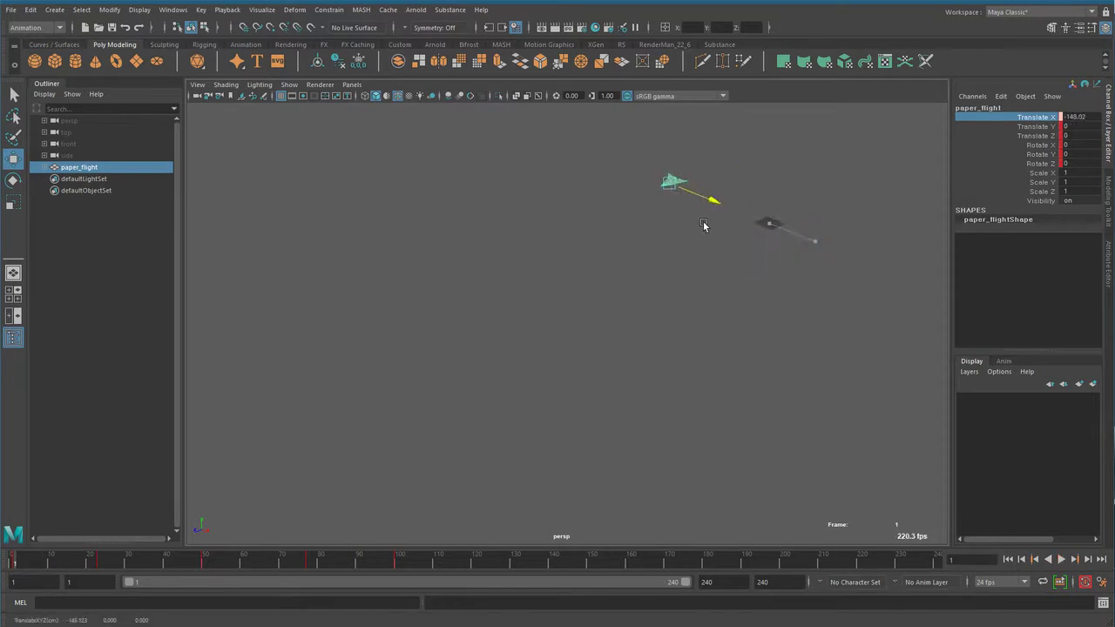
pyautogui.moveTo(24, 566)
pyautogui.mouseDown()
pyautogui.moveTo(430, 571)
pyautogui.moveTo(390, 579)
pyautogui.moveTo(399, 579)
pyautogui.mouseUp()
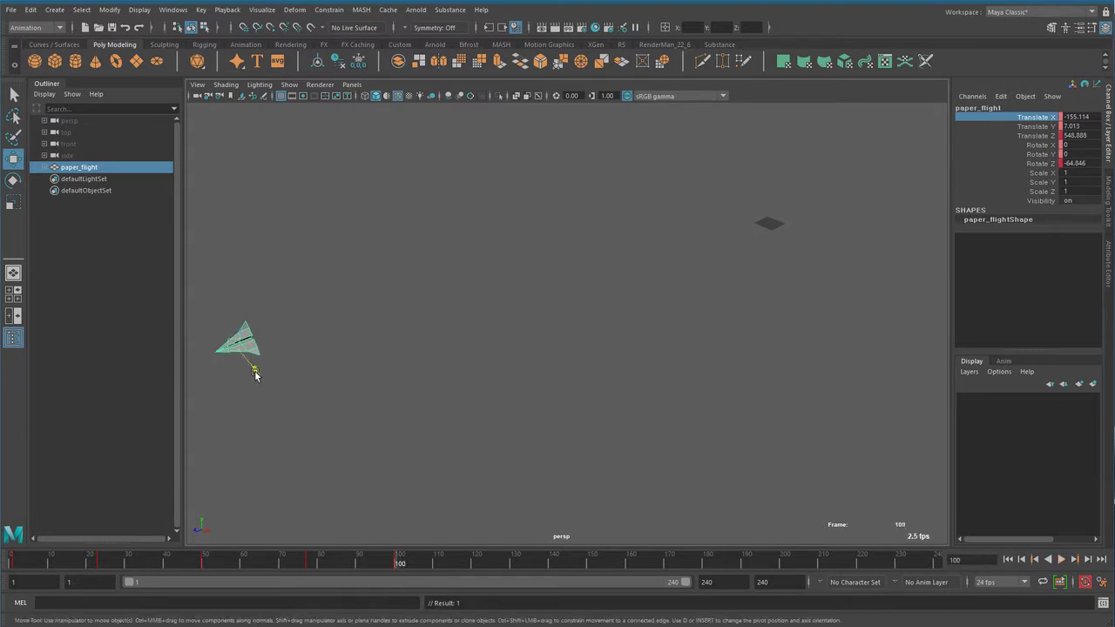
pyautogui.moveTo(255, 369); pyautogui.dragTo(349, 488)
pyautogui.moveTo(406, 567)
pyautogui.mouseDown()
pyautogui.moveTo(49, 566)
pyautogui.moveTo(158, 590)
pyautogui.moveTo(364, 590)
pyautogui.mouseUp()
pyautogui.hotkey('alt', 'shift', 'v')
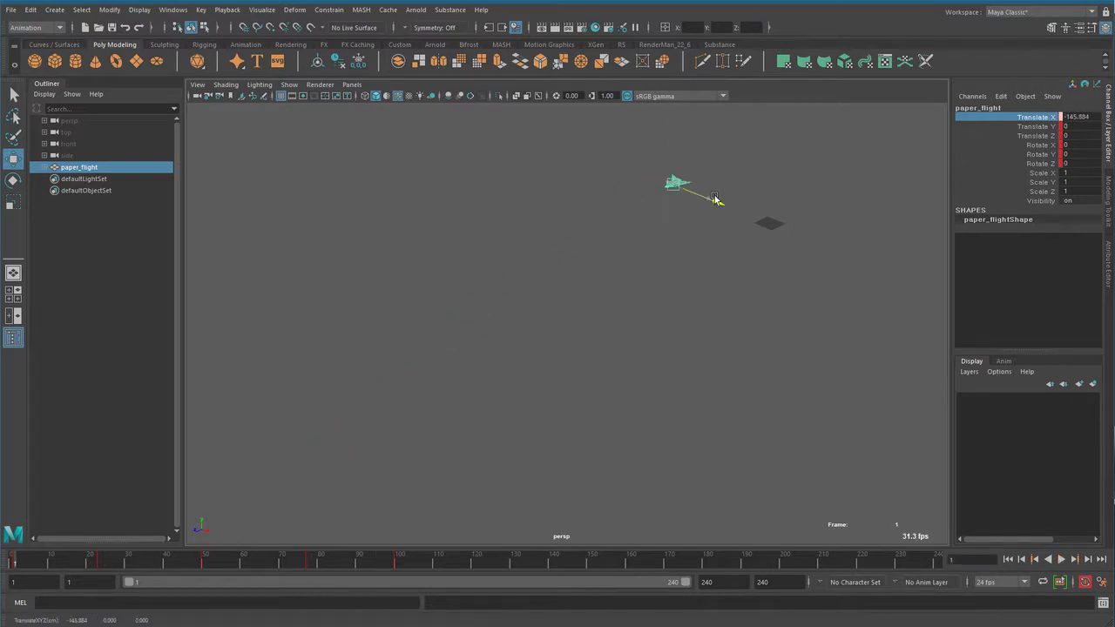
pyautogui.moveTo(706, 200); pyautogui.dragTo(722, 281)
pyautogui.hotkey('alt', 'v')
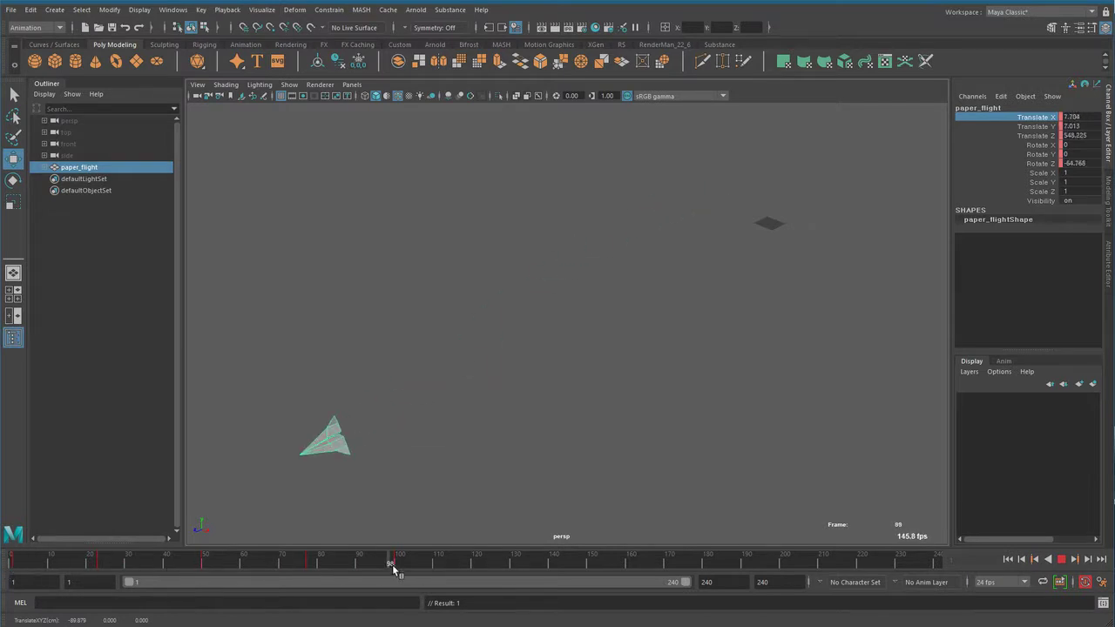
# Bank the plane to Rotate Z -81.4 at frame 88 and 39.5 at frame 87, then replay
pyautogui.moveTo(394, 565); pyautogui.dragTo(351, 575)
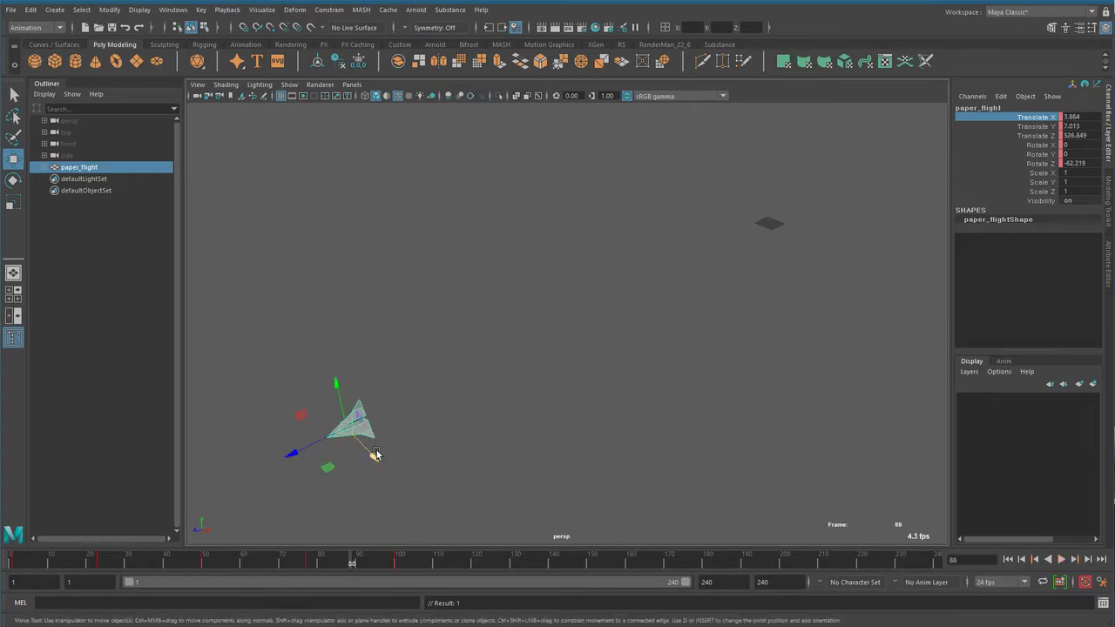
pyautogui.press('e')
pyautogui.moveTo(372, 437); pyautogui.dragTo(359, 427)
pyautogui.moveTo(358, 562)
pyautogui.mouseDown()
pyautogui.moveTo(351, 578)
pyautogui.moveTo(144, 577)
pyautogui.mouseUp()
pyautogui.moveTo(684, 224); pyautogui.dragTo(656, 168)
pyautogui.hotkey('alt', 'v')
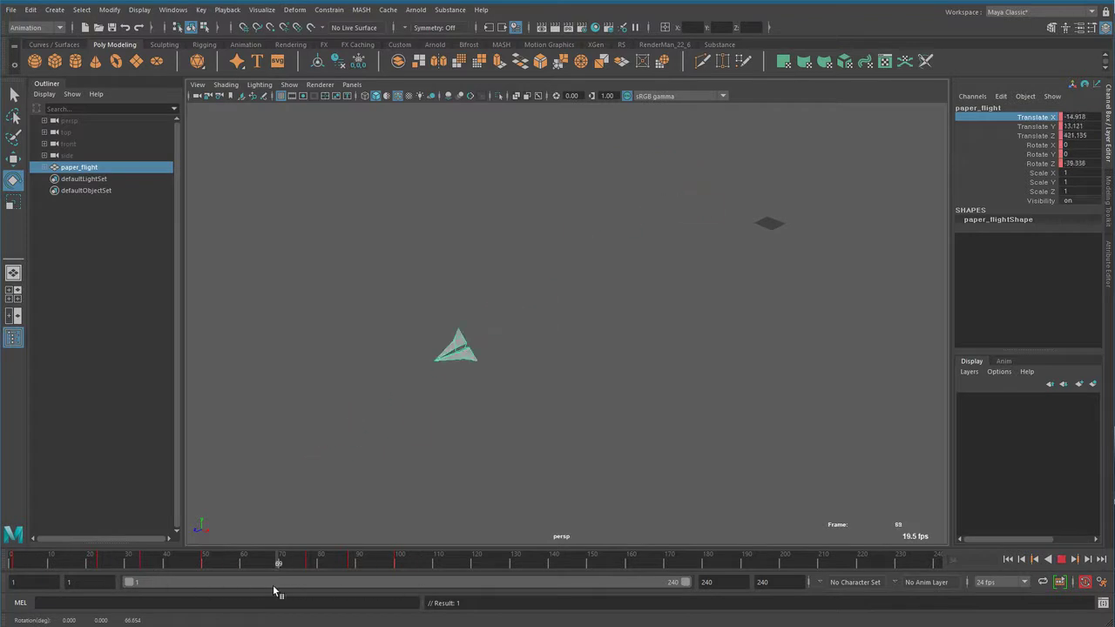
pyautogui.hotkey('alt', 'shift', 'v')
# Play the flight through several times from the start, then scrub to frame 10
pyautogui.click(1061, 562)
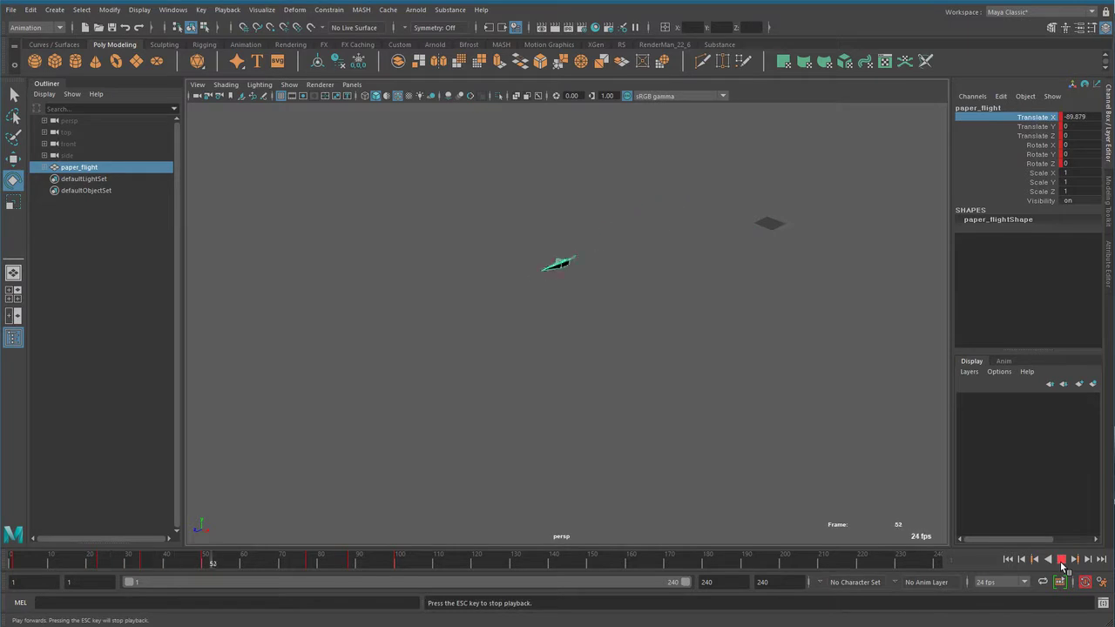
pyautogui.click(1061, 562)
pyautogui.click(1008, 559)
pyautogui.click(1062, 560)
pyautogui.press('Escape')
pyautogui.click(1008, 560)
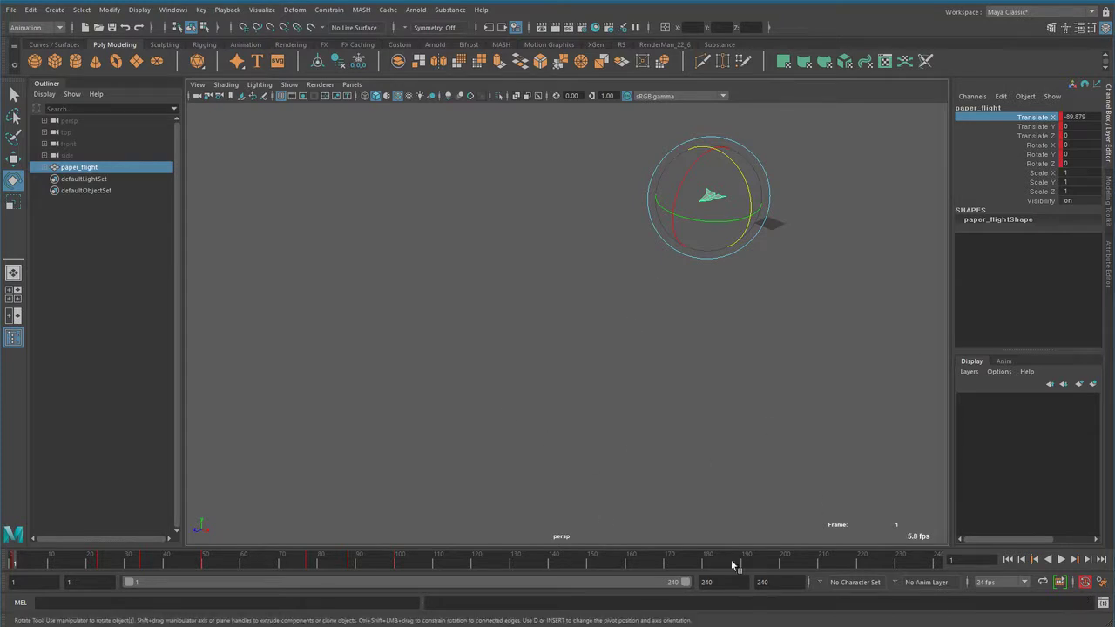
pyautogui.click(1062, 560)
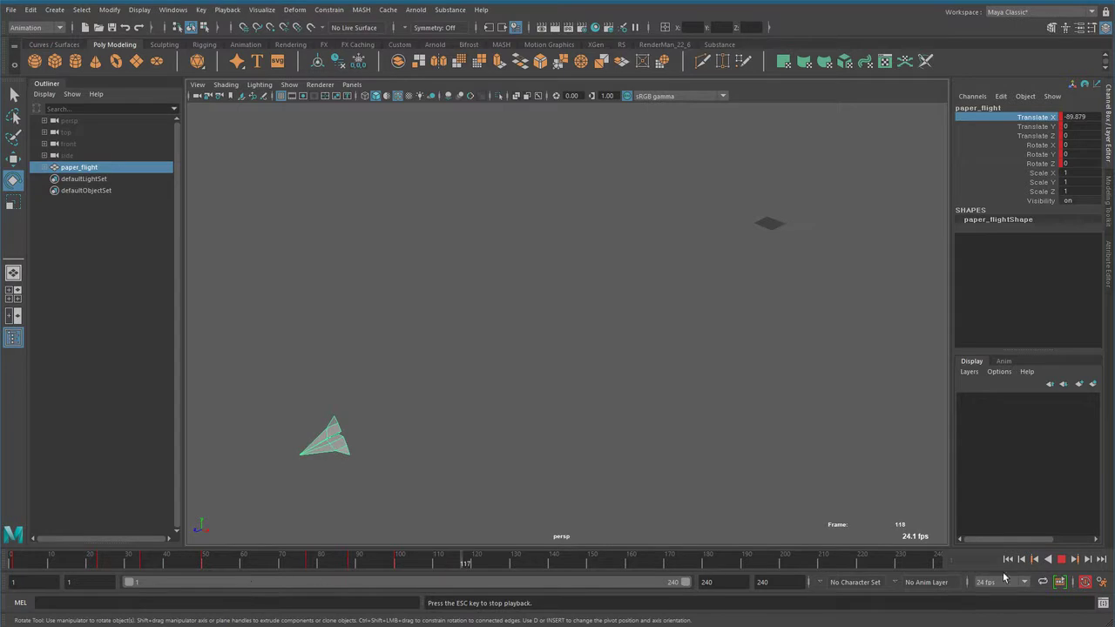
pyautogui.press('Escape')
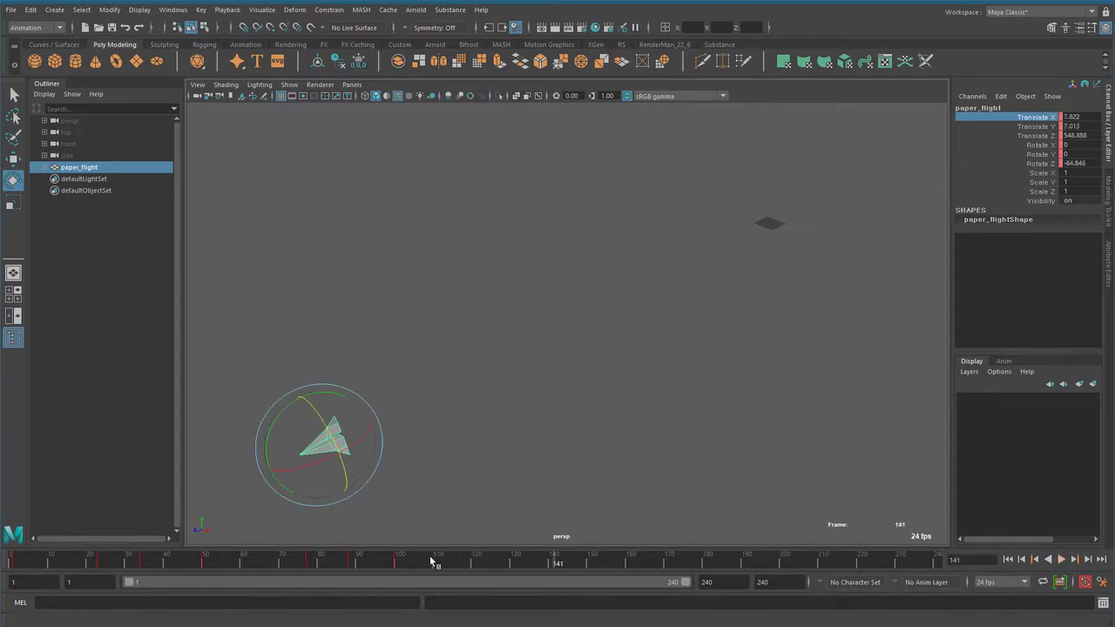
pyautogui.moveTo(430, 555); pyautogui.dragTo(51, 558)
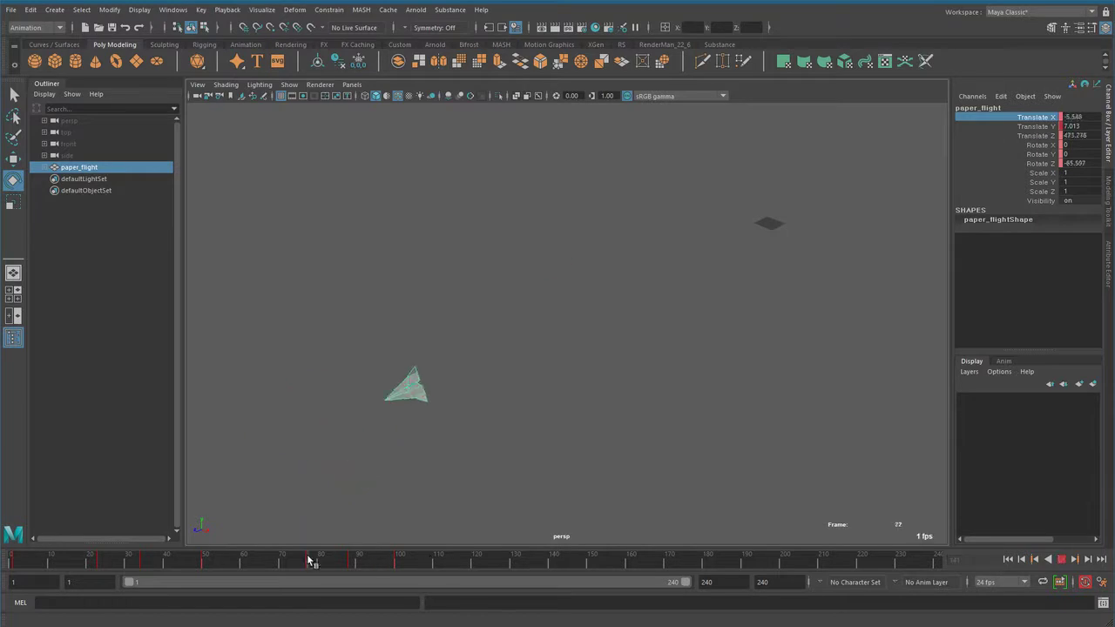
pyautogui.click(1012, 589)
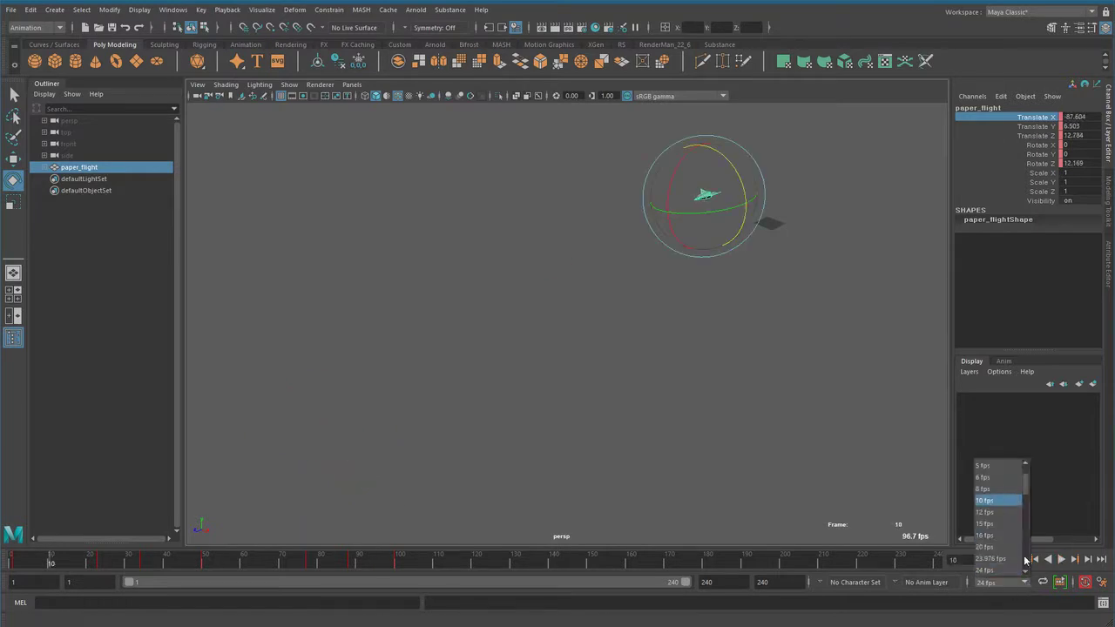
pyautogui.click(1013, 571)
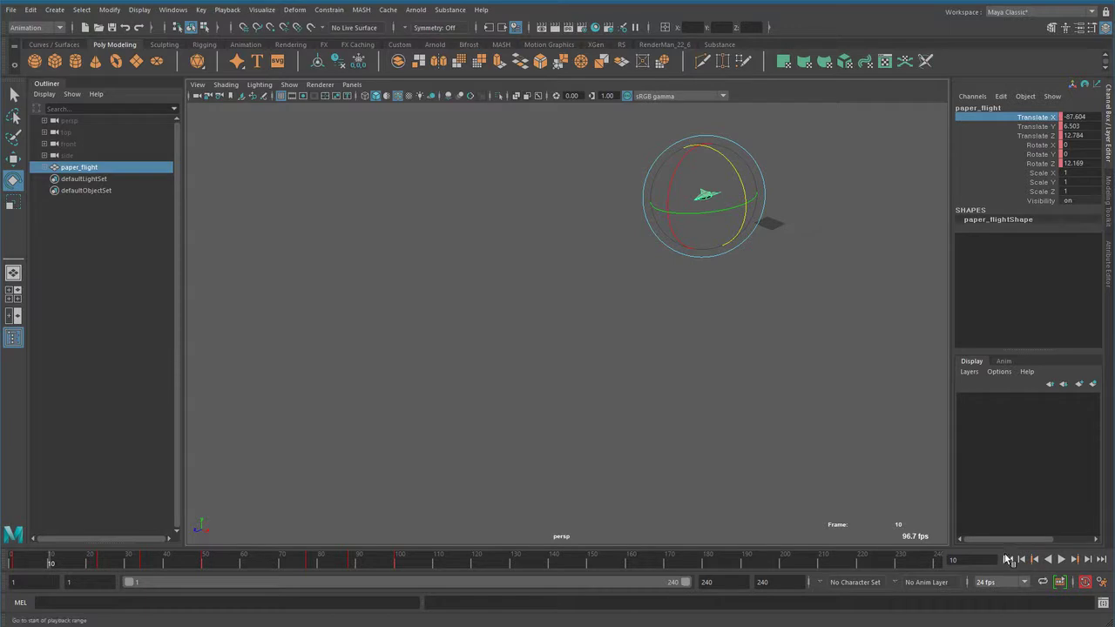
# Open the Preferences window on the general Settings page
pyautogui.click(1102, 583)
pyautogui.moveTo(577, 140); pyautogui.dragTo(721, 140)
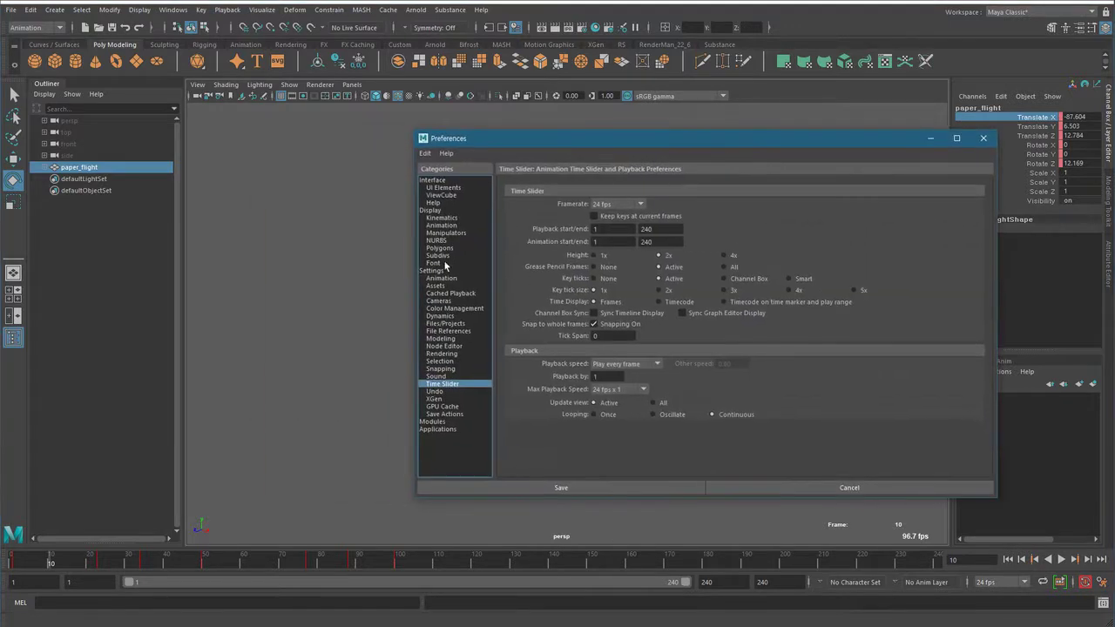
pyautogui.click(431, 271)
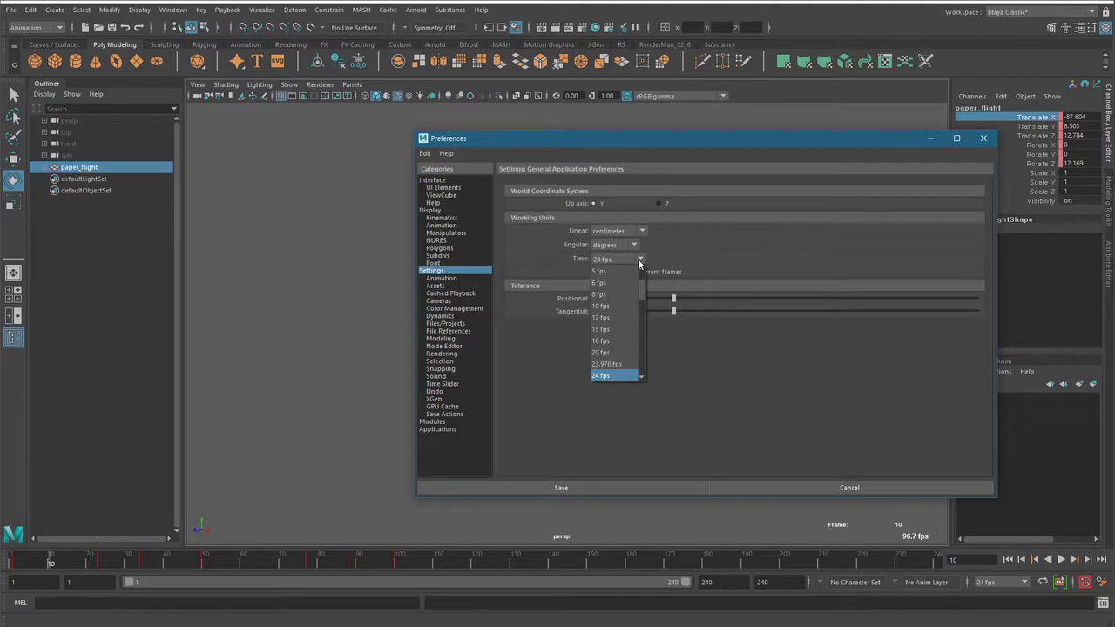
pyautogui.click(936, 440)
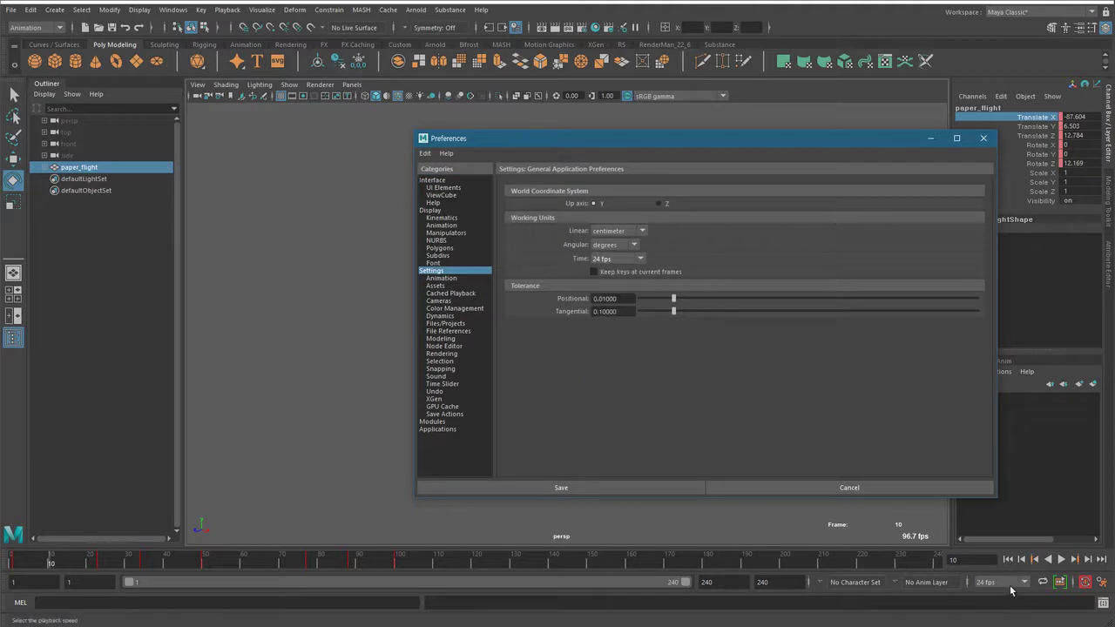
# Switch the frame rate to 16 fps, back to 24 fps, and save the preferences
pyautogui.click(1010, 583)
pyautogui.click(1011, 536)
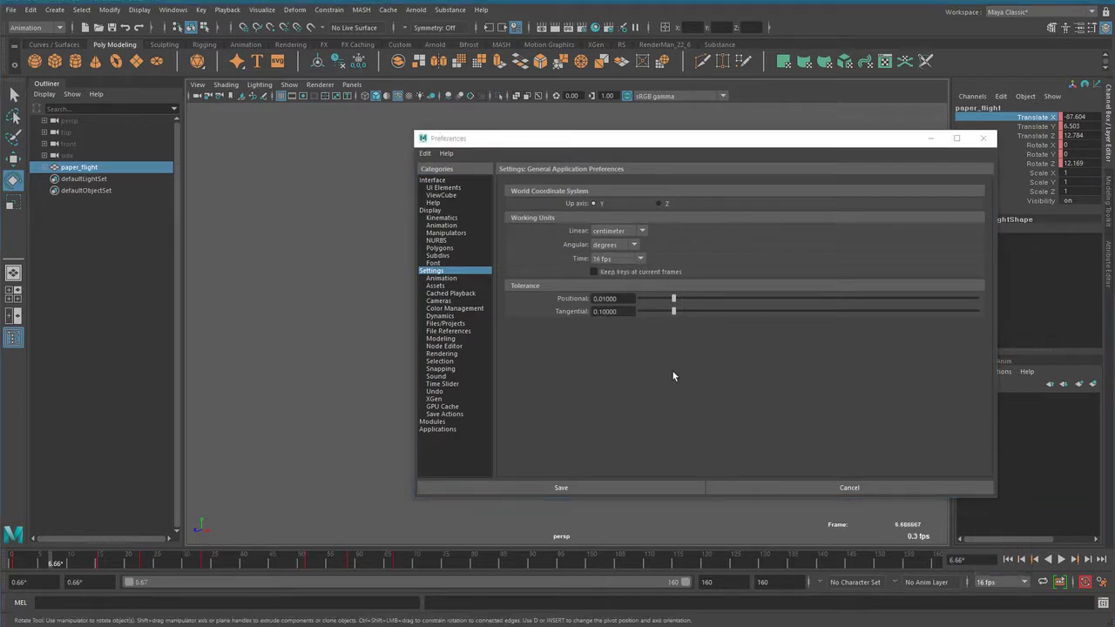
pyautogui.click(1000, 584)
pyautogui.click(1001, 564)
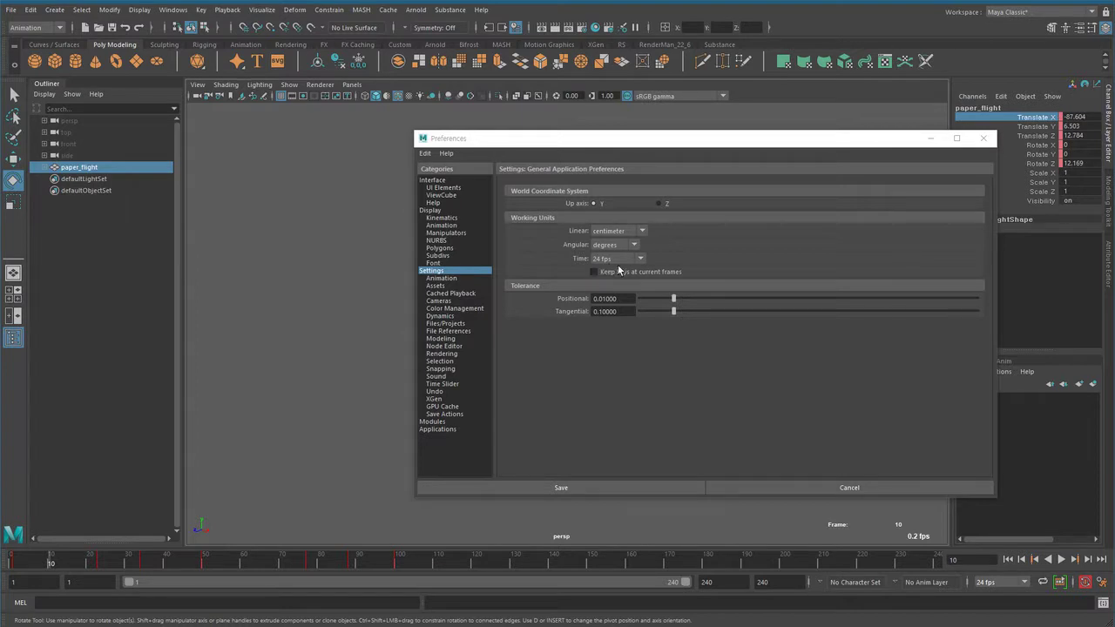
pyautogui.click(731, 420)
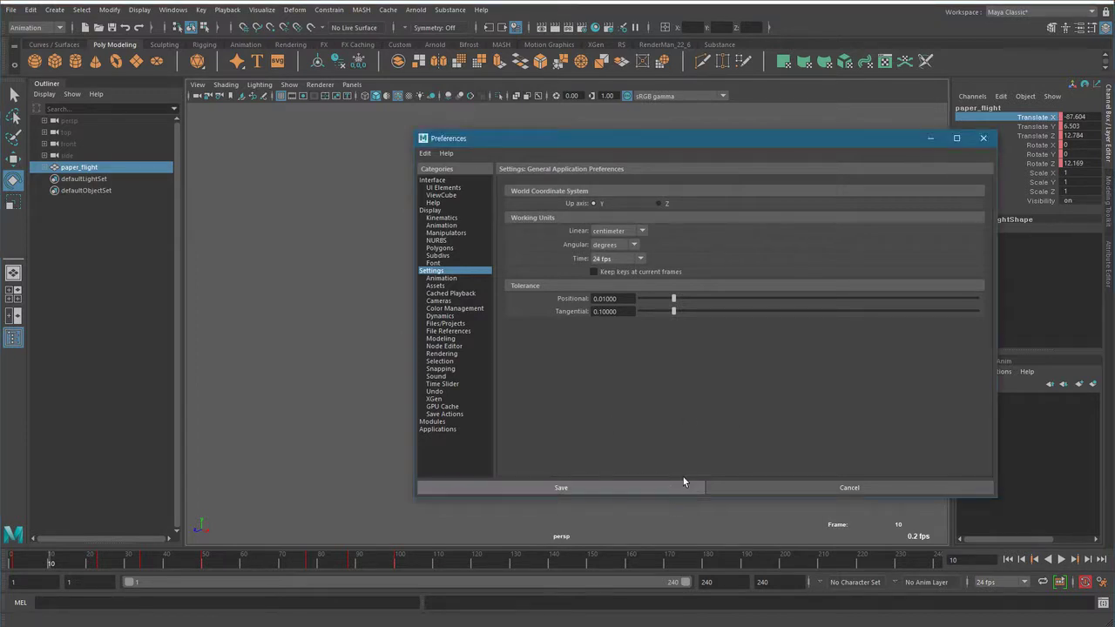
pyautogui.click(683, 478)
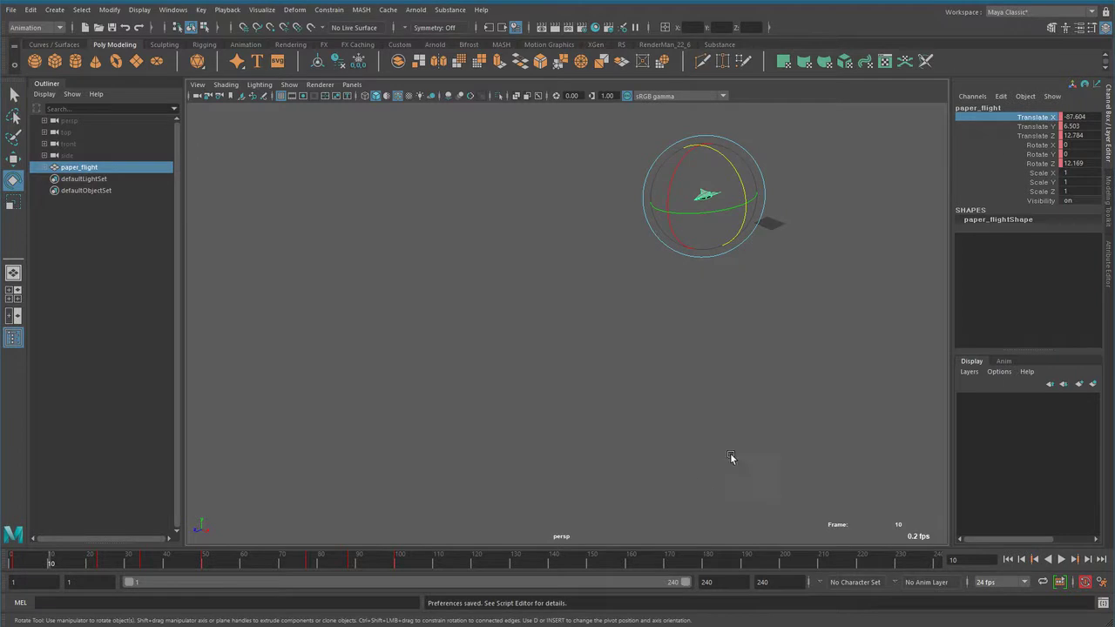
# Deselect paper_flight and write 'fps = frame per second' as an on-screen note
pyautogui.press('q')
pyautogui.click(780, 451)
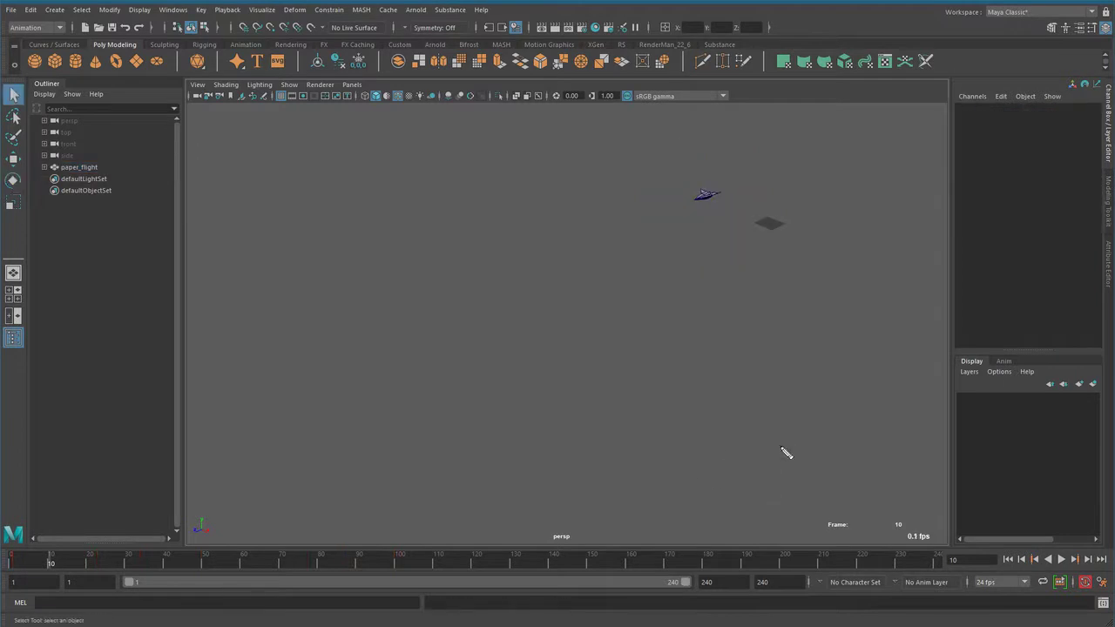
pyautogui.moveTo(673, 139); pyautogui.dragTo(659, 200)
pyautogui.moveTo(622, 168)
pyautogui.mouseDown()
pyautogui.moveTo(697, 166)
pyautogui.moveTo(703, 229)
pyautogui.mouseUp()
pyautogui.moveTo(728, 153)
pyautogui.mouseDown()
pyautogui.moveTo(720, 168)
pyautogui.moveTo(776, 171)
pyautogui.moveTo(778, 199)
pyautogui.mouseUp()
pyautogui.moveTo(833, 137); pyautogui.dragTo(824, 180)
pyautogui.moveTo(810, 166)
pyautogui.mouseDown()
pyautogui.moveTo(913, 180)
pyautogui.moveTo(1003, 171)
pyautogui.moveTo(1035, 155)
pyautogui.mouseUp()
pyautogui.moveTo(861, 221)
pyautogui.mouseDown()
pyautogui.moveTo(842, 239)
pyautogui.moveTo(893, 236)
pyautogui.mouseUp()
pyautogui.moveTo(921, 228)
pyautogui.mouseDown()
pyautogui.moveTo(914, 241)
pyautogui.moveTo(1025, 230)
pyautogui.mouseUp()
# Sketch a timeline with ticks, a brace and frame arcs, and note the 1½ and 4 examples
pyautogui.moveTo(679, 289)
pyautogui.mouseDown()
pyautogui.moveTo(679, 332)
pyautogui.moveTo(678, 287)
pyautogui.moveTo(717, 301)
pyautogui.moveTo(719, 316)
pyautogui.moveTo(755, 285)
pyautogui.mouseUp()
pyautogui.moveTo(533, 434)
pyautogui.mouseDown()
pyautogui.moveTo(534, 464)
pyautogui.moveTo(568, 449)
pyautogui.moveTo(839, 436)
pyautogui.moveTo(840, 451)
pyautogui.mouseUp()
pyautogui.click(722, 510)
pyautogui.moveTo(549, 488)
pyautogui.mouseDown()
pyautogui.moveTo(552, 499)
pyautogui.moveTo(704, 505)
pyautogui.moveTo(830, 479)
pyautogui.mouseUp()
pyautogui.moveTo(664, 526)
pyautogui.mouseDown()
pyautogui.moveTo(665, 548)
pyautogui.moveTo(694, 549)
pyautogui.mouseUp()
pyautogui.moveTo(602, 439); pyautogui.dragTo(603, 453)
pyautogui.moveTo(770, 427); pyautogui.dragTo(770, 449)
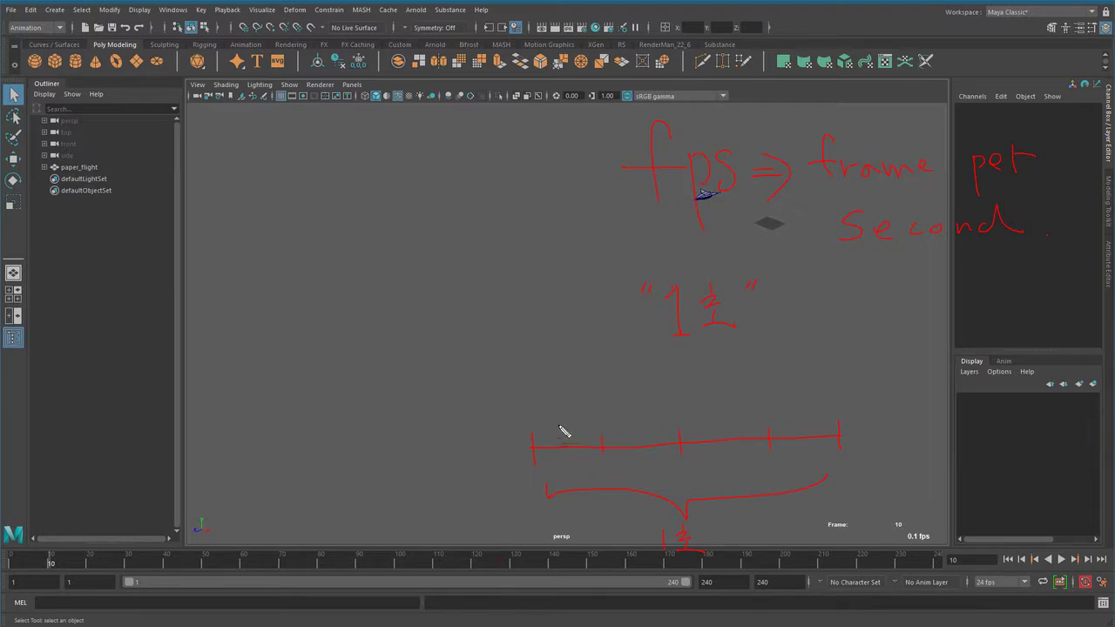
pyautogui.moveTo(554, 442)
pyautogui.mouseDown()
pyautogui.moveTo(633, 428)
pyautogui.moveTo(664, 443)
pyautogui.moveTo(810, 443)
pyautogui.mouseUp()
pyautogui.moveTo(858, 305)
pyautogui.mouseDown()
pyautogui.moveTo(868, 319)
pyautogui.moveTo(861, 335)
pyautogui.mouseUp()
pyautogui.moveTo(825, 298); pyautogui.dragTo(834, 306)
# Circle the 24 fps rate, add 10 and 24 examples, then clear all drawings
pyautogui.moveTo(1002, 597); pyautogui.dragTo(972, 589)
pyautogui.moveTo(899, 354); pyautogui.dragTo(918, 366)
pyautogui.moveTo(929, 347)
pyautogui.mouseDown()
pyautogui.moveTo(931, 358)
pyautogui.moveTo(883, 361)
pyautogui.mouseUp()
pyautogui.moveTo(601, 507); pyautogui.dragTo(608, 506)
pyautogui.moveTo(921, 413); pyautogui.dragTo(962, 406)
pyautogui.moveTo(669, 514); pyautogui.dragTo(688, 564)
pyautogui.press('Escape')
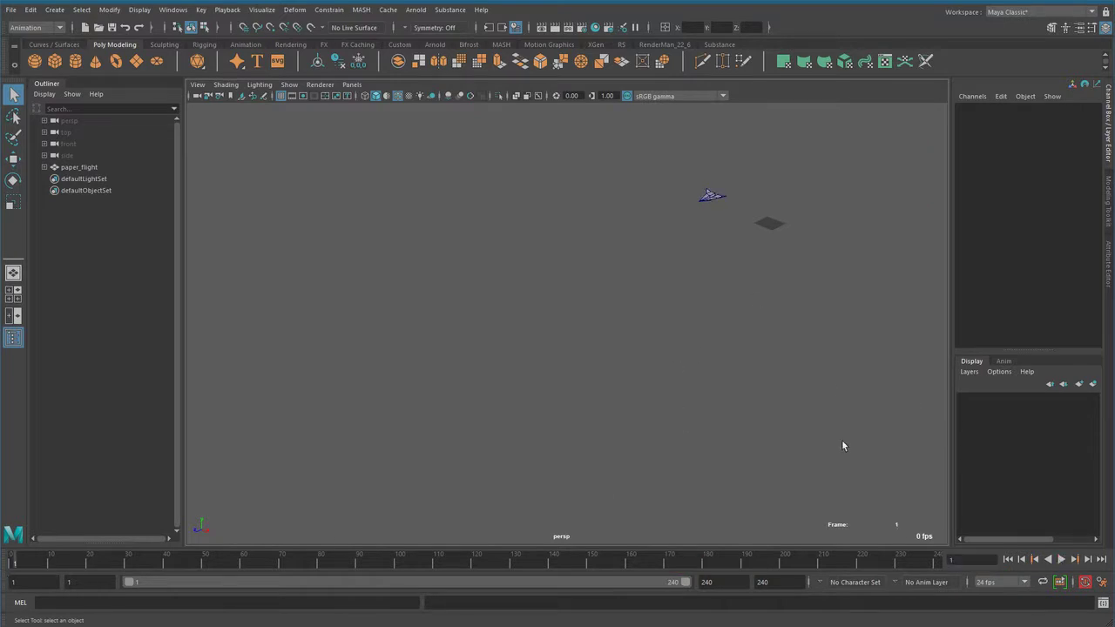
# Play the flight at 24 fps, stop, and set the playback rate to 4 fps
pyautogui.click(1062, 560)
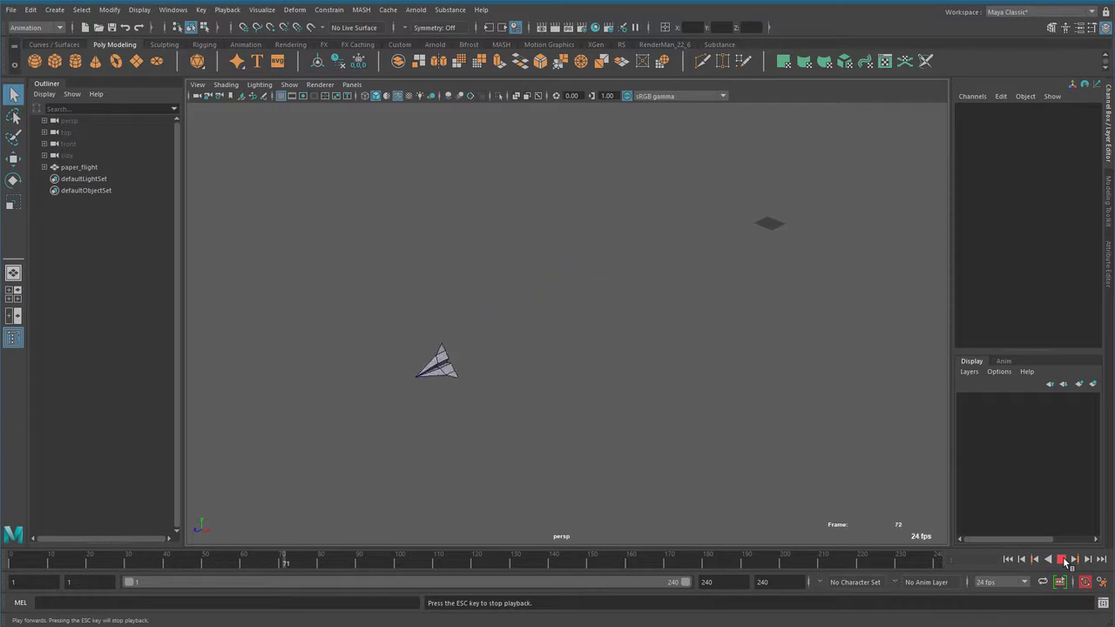
pyautogui.click(1063, 559)
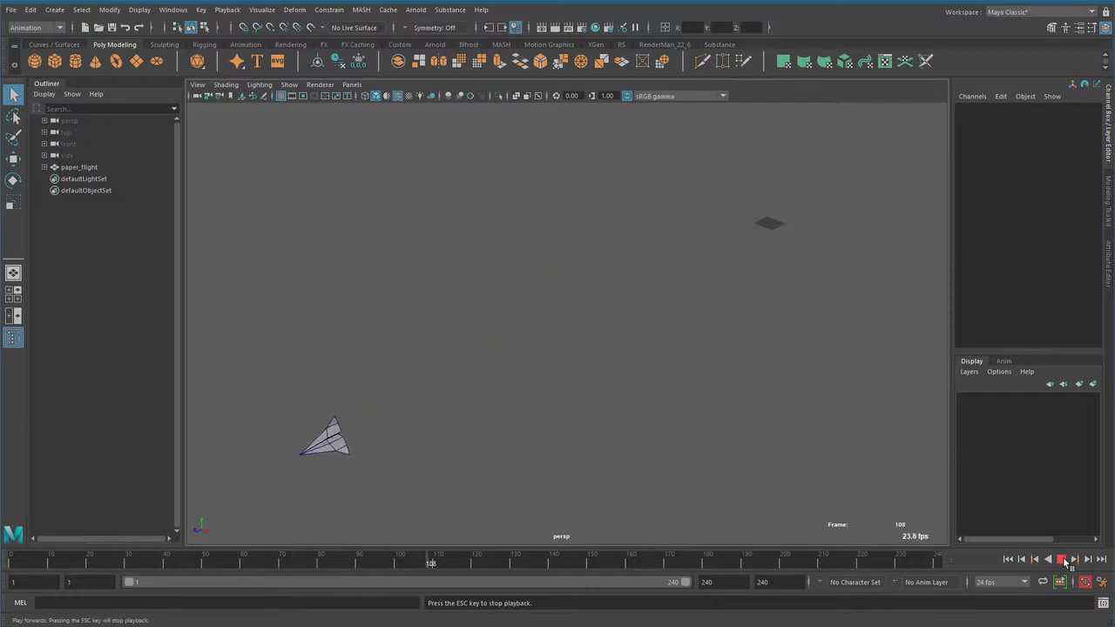
pyautogui.click(1008, 559)
pyautogui.click(1021, 582)
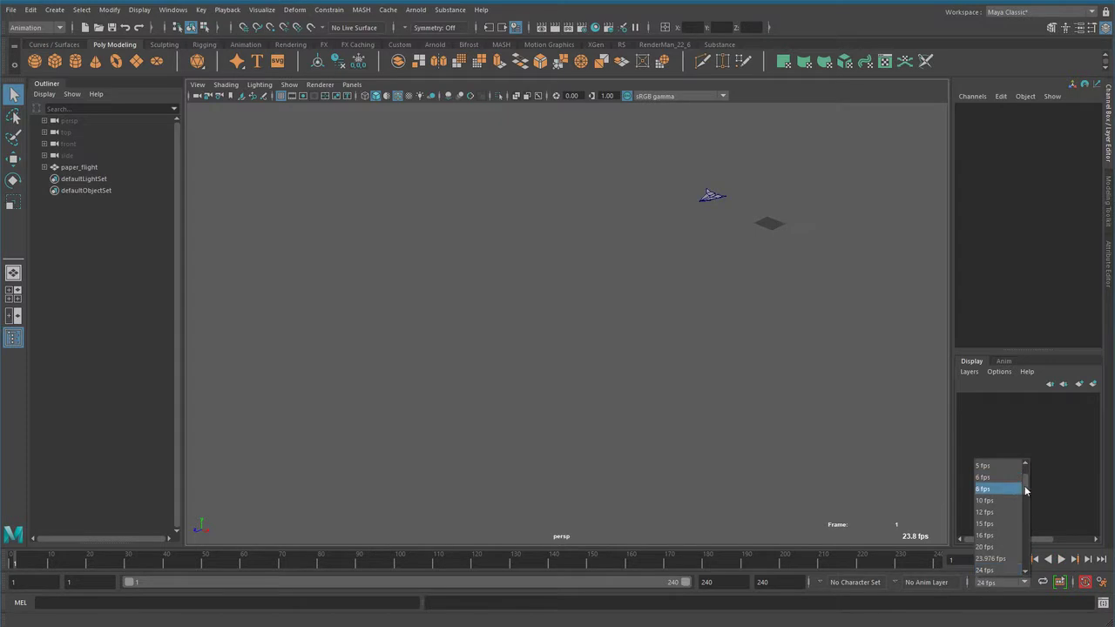
pyautogui.scroll(3, 1021, 498)
pyautogui.click(999, 494)
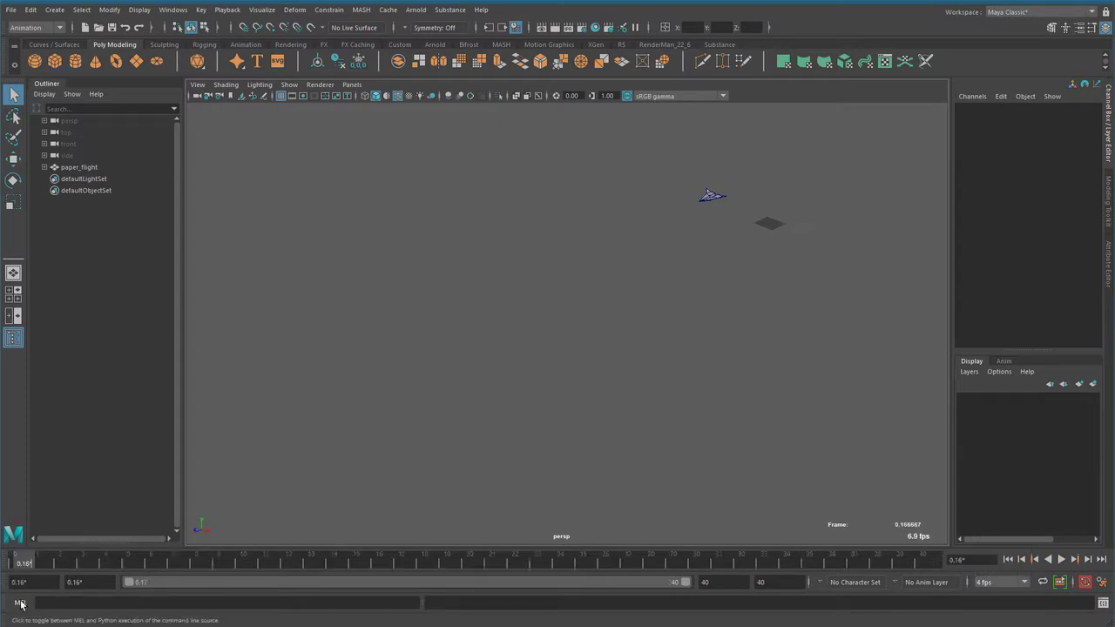
# Play the flight at 4 fps, stop, and return to the range start
pyautogui.click(1061, 560)
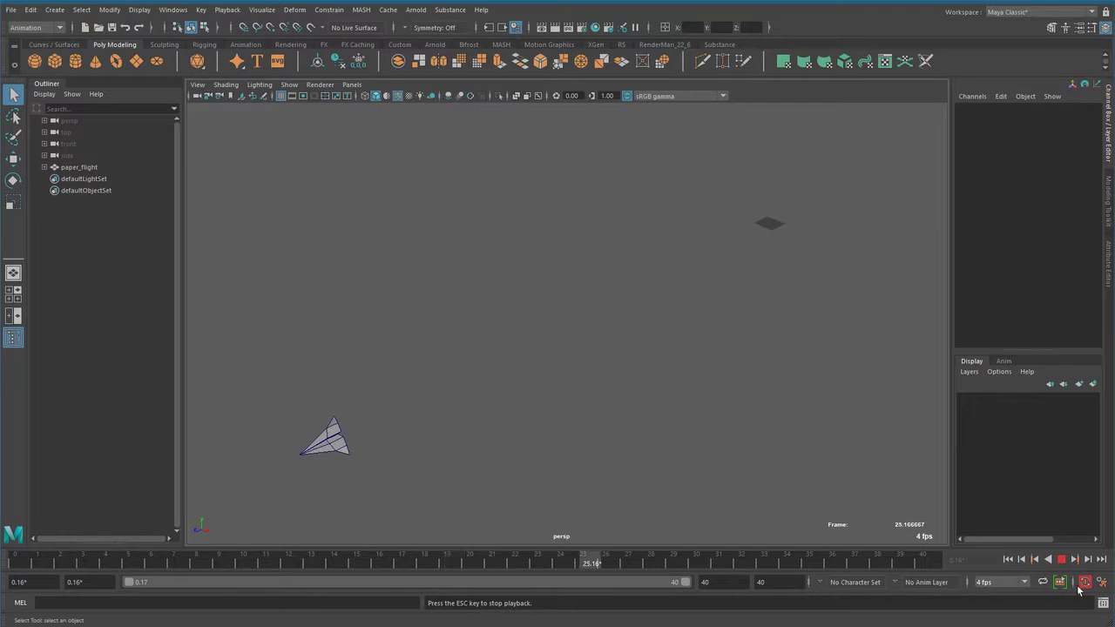
pyautogui.click(1062, 560)
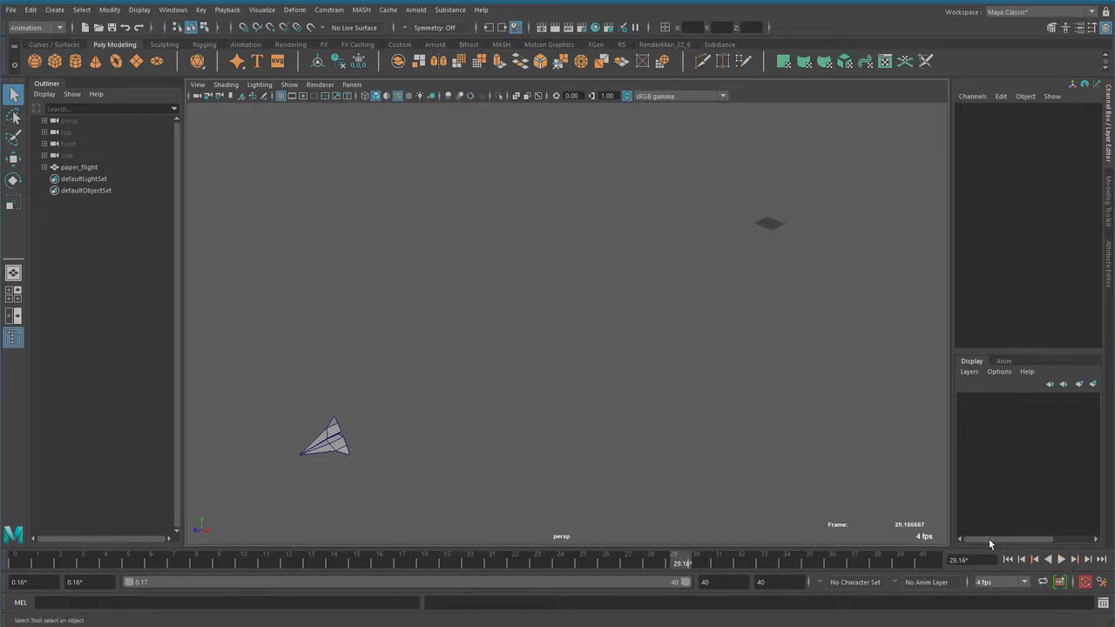
pyautogui.click(1010, 562)
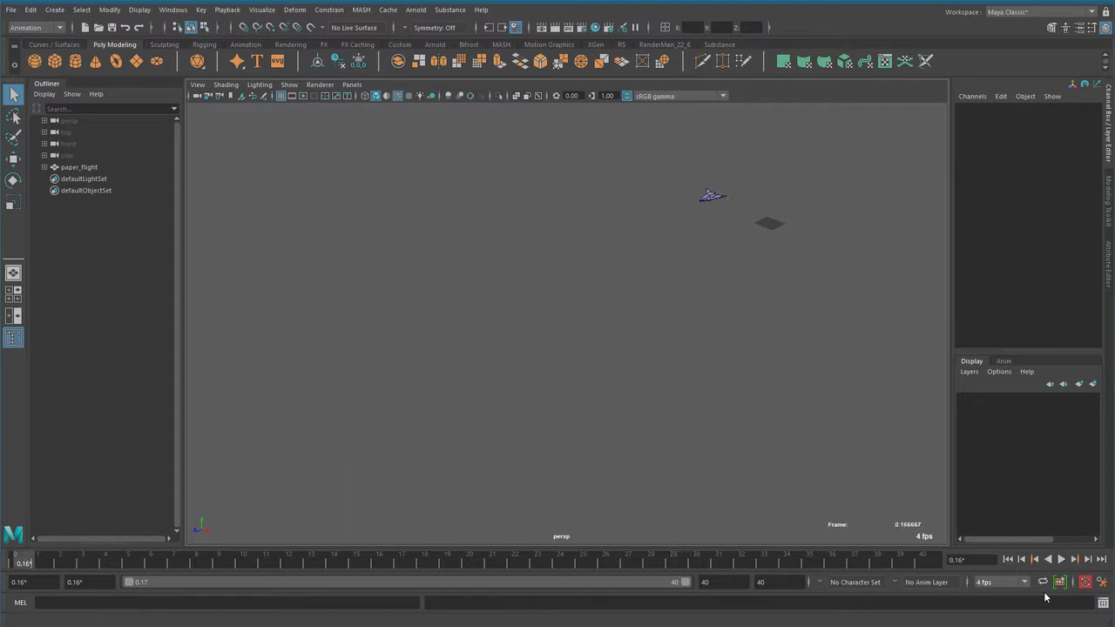
pyautogui.click(1028, 583)
pyautogui.moveTo(1026, 485); pyautogui.dragTo(1025, 503)
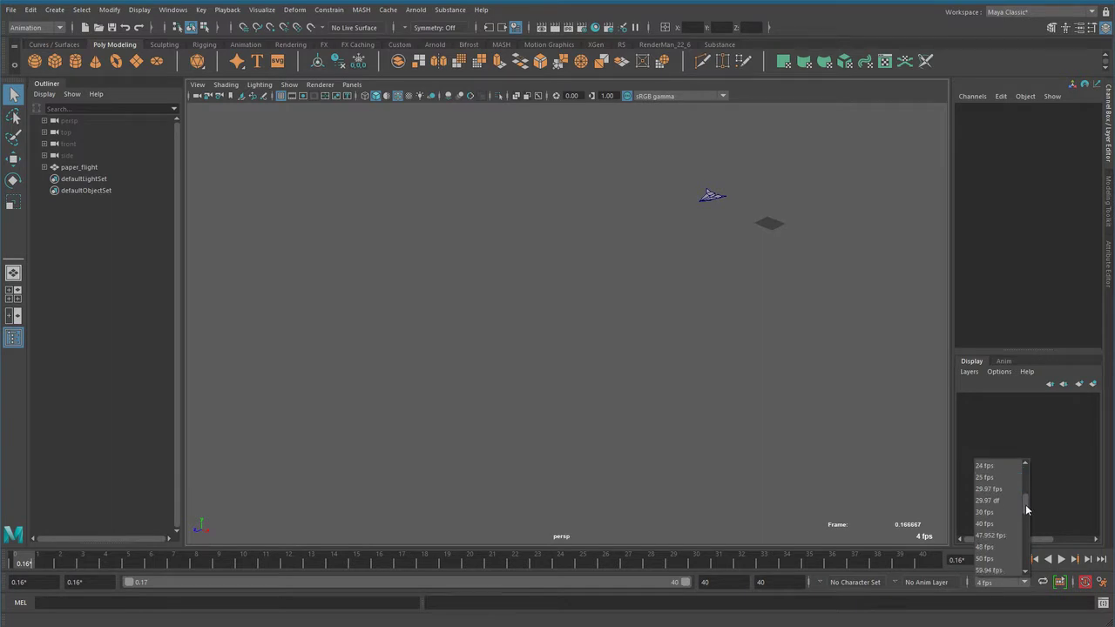
# Set 50 fps and play the flight twice, rewinding to the start each time
pyautogui.click(1003, 561)
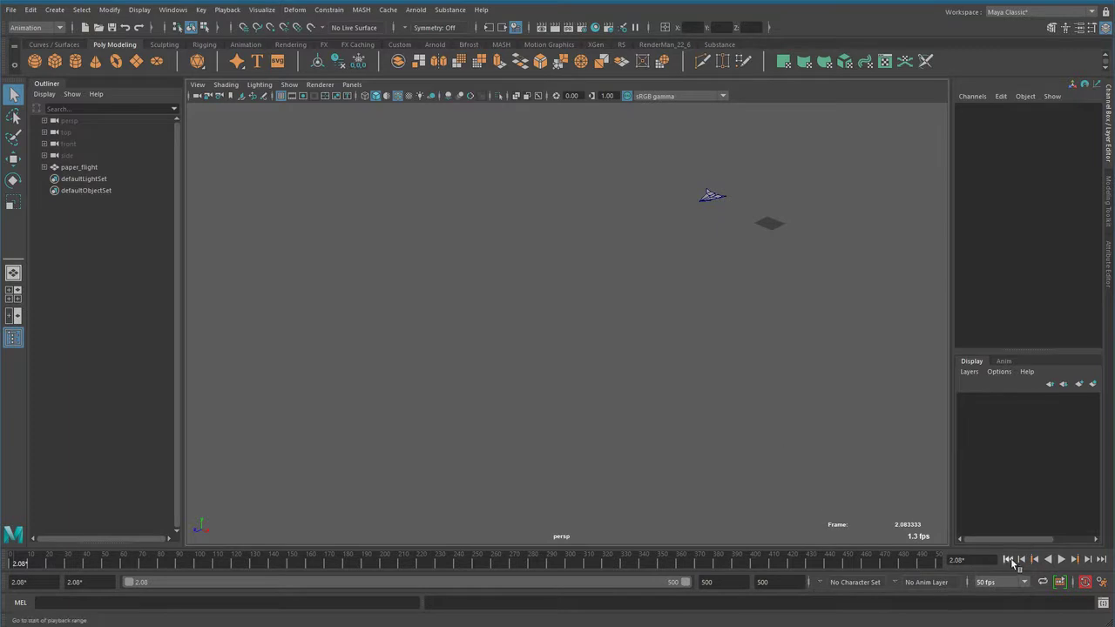
pyautogui.click(1061, 561)
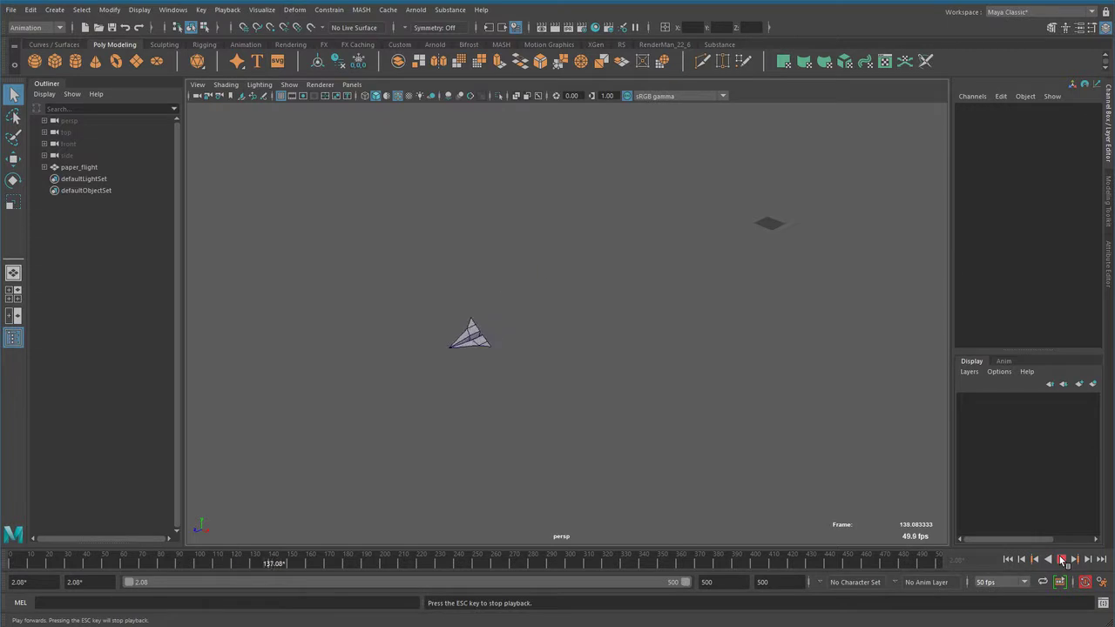
pyautogui.click(1061, 560)
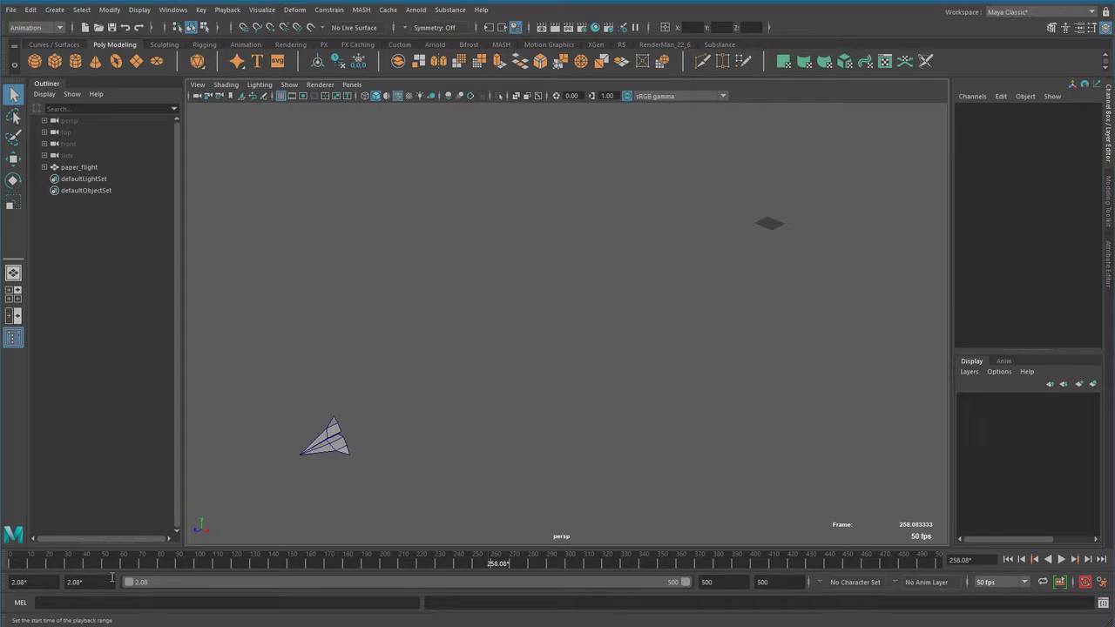
pyautogui.click(1008, 560)
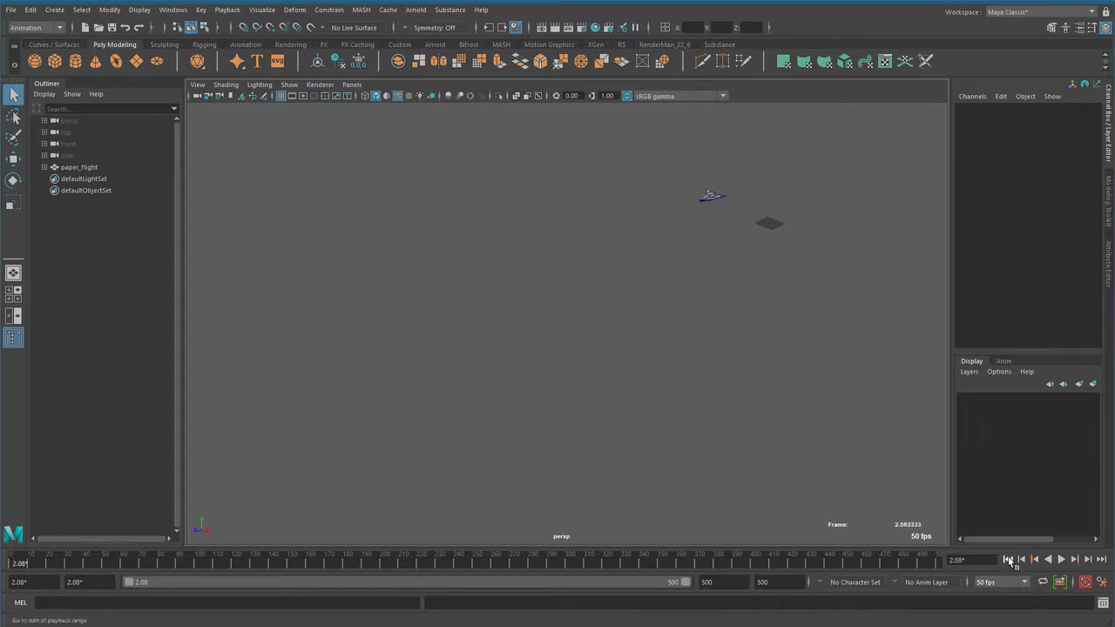
pyautogui.click(1062, 560)
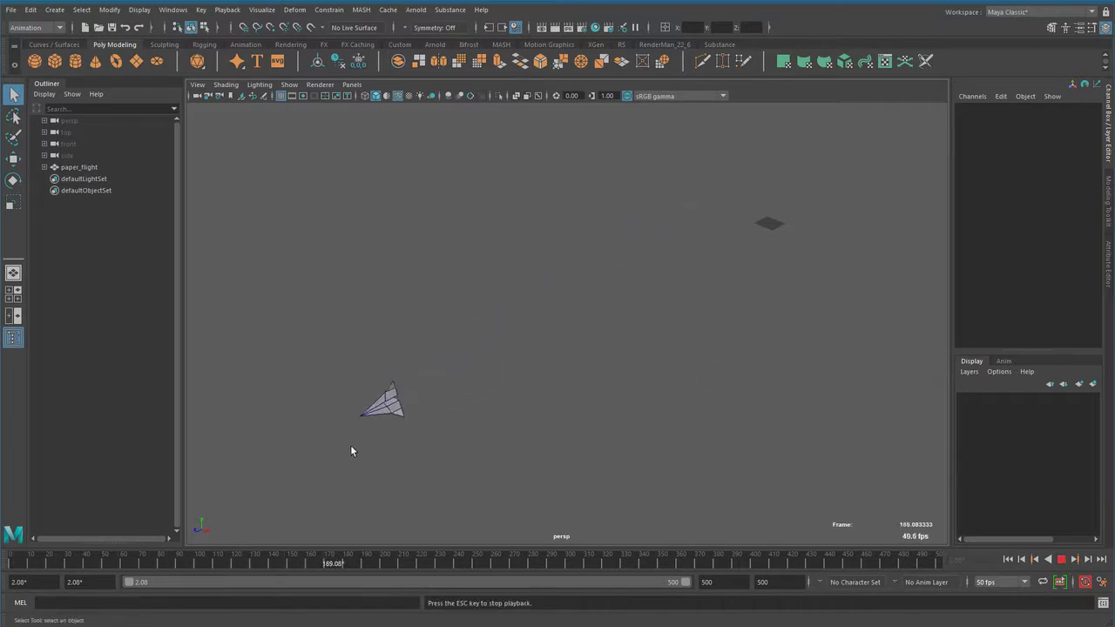
pyautogui.click(1061, 561)
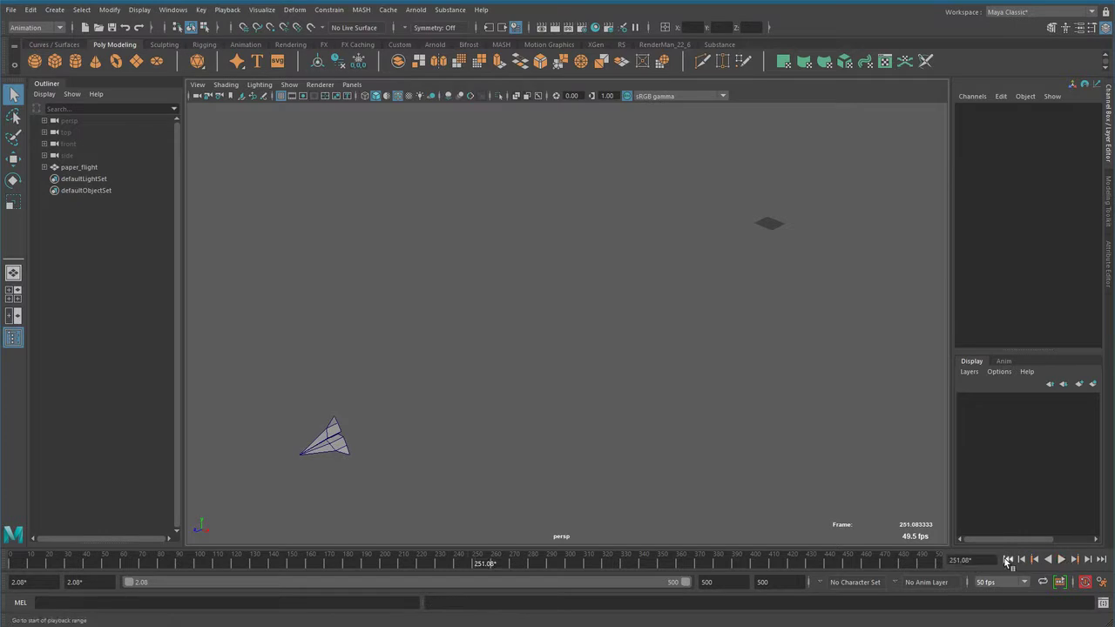
pyautogui.click(1008, 560)
# Switch the playback rate to 12 fps and play the flight
pyautogui.click(1027, 585)
pyautogui.moveTo(1026, 504); pyautogui.dragTo(1028, 494)
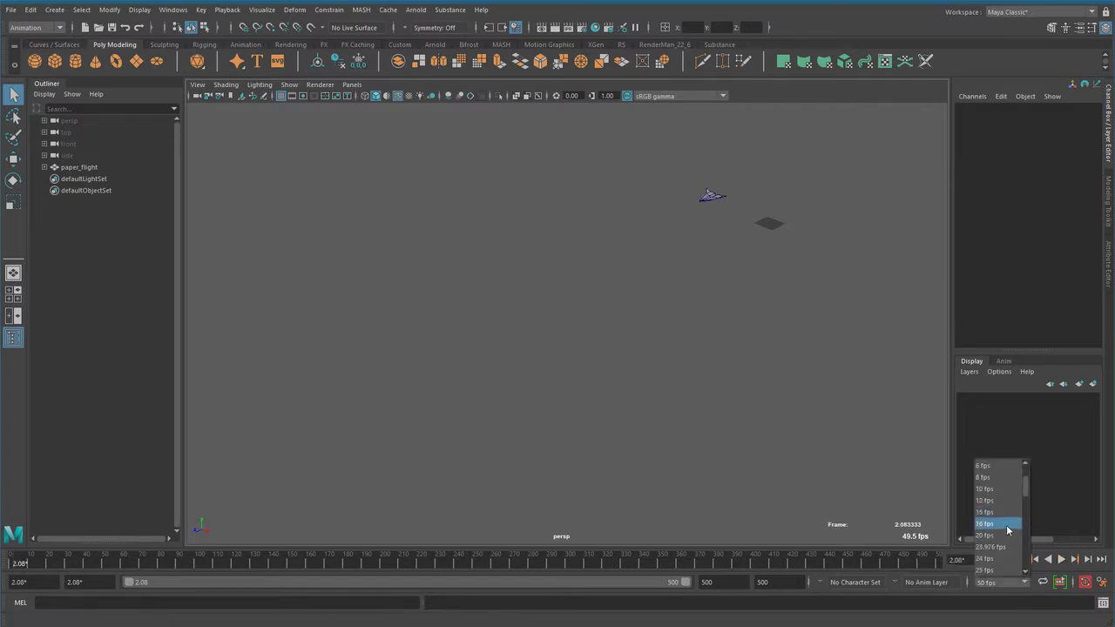
pyautogui.click(985, 500)
pyautogui.click(1062, 561)
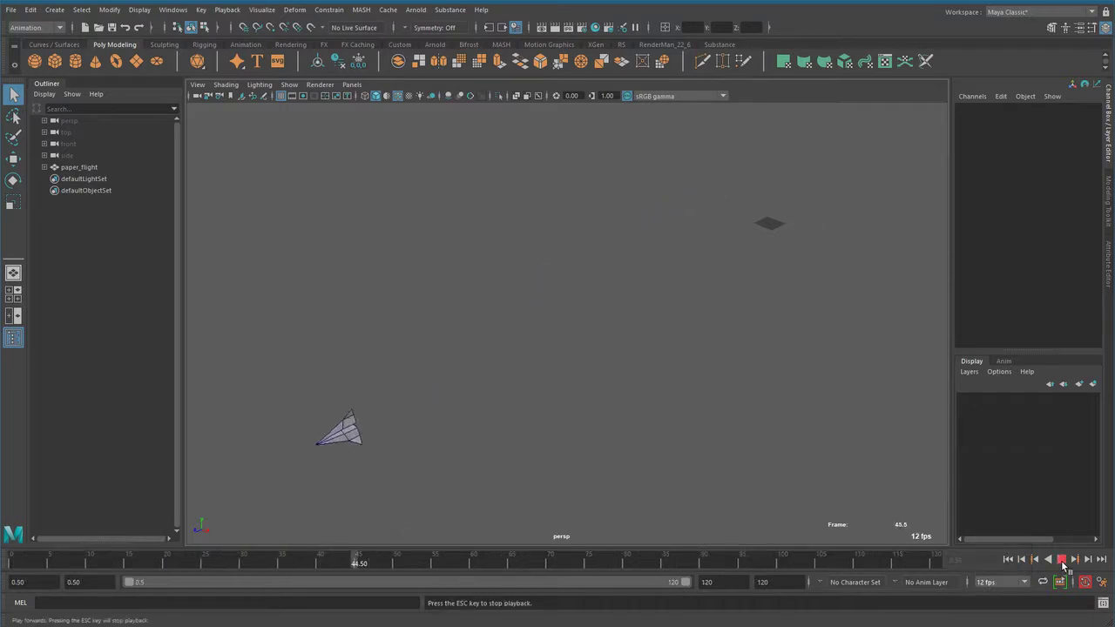
pyautogui.click(1062, 560)
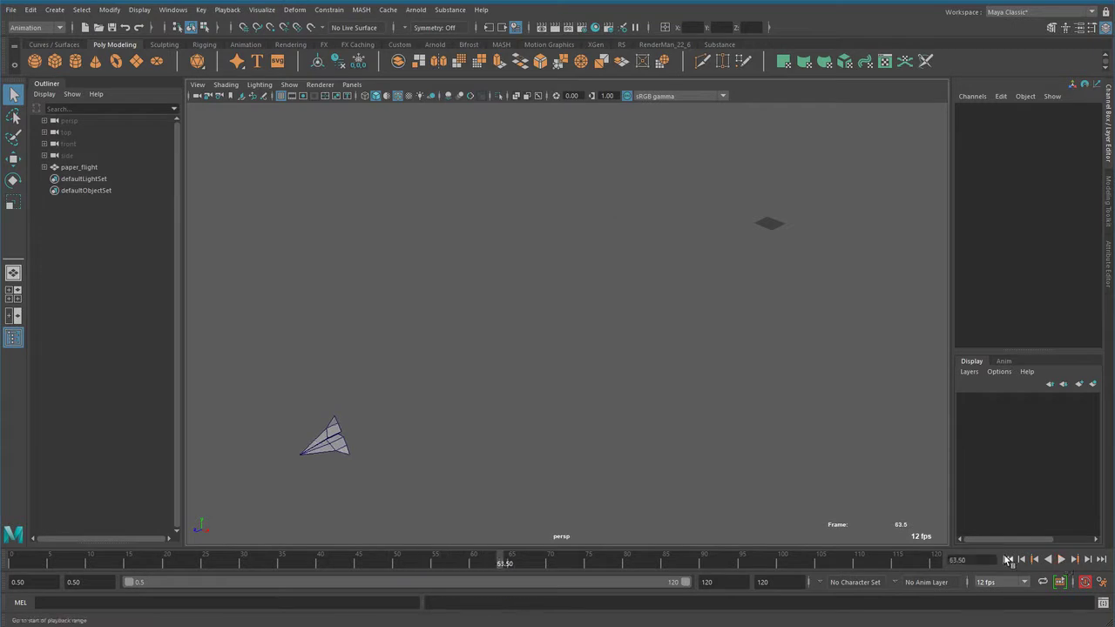
# Rewind the paper_flight animation to its starting pose at frame 0.5
pyautogui.click(1008, 561)
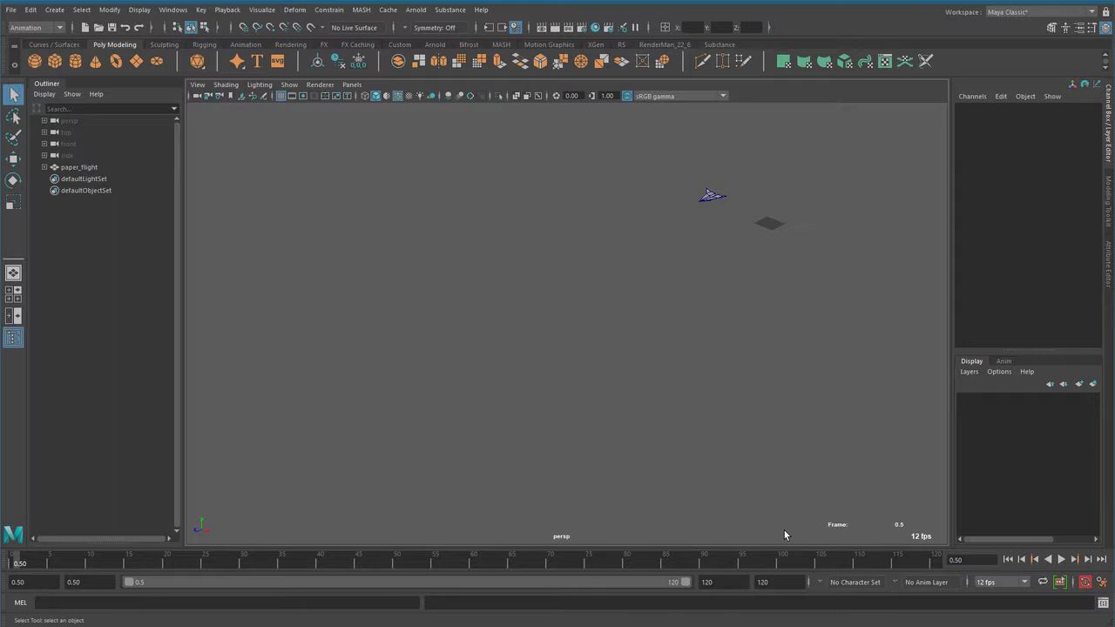
# Switch playback to 24 fps for a 1–240 timeline, then browse the frame-rate list without changing it
pyautogui.click(1002, 582)
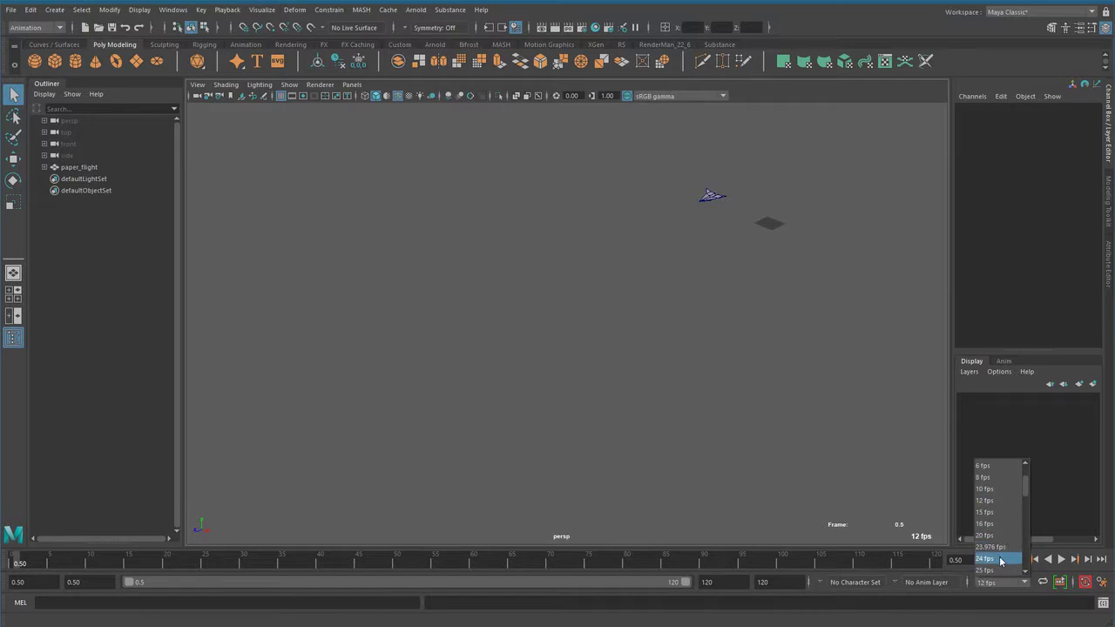
pyautogui.click(989, 558)
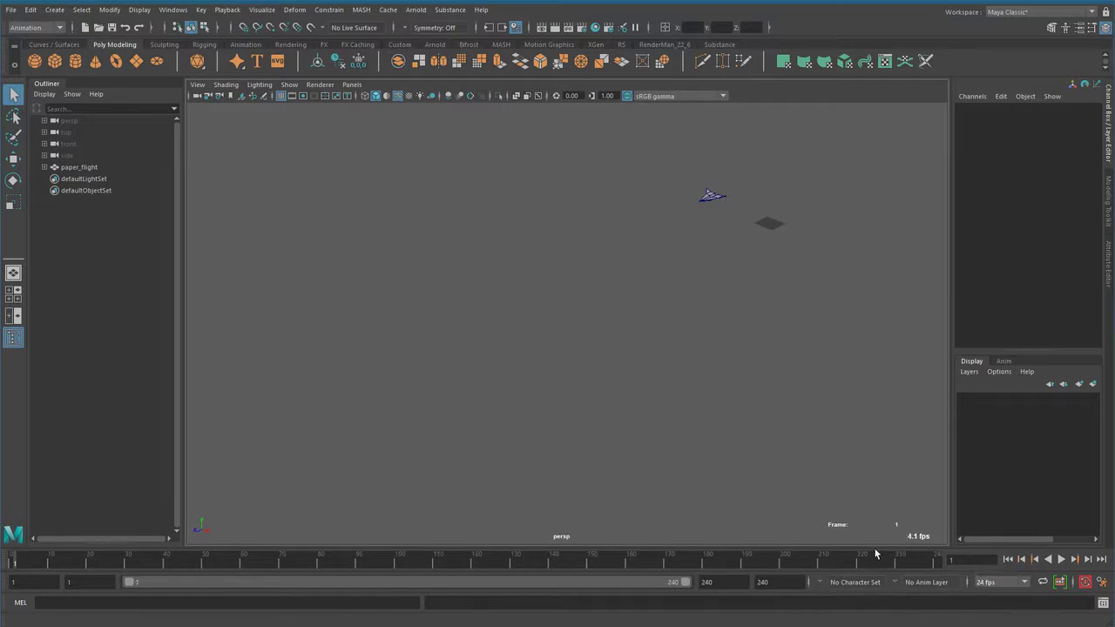
pyautogui.click(1016, 586)
pyautogui.moveTo(1025, 487); pyautogui.dragTo(1022, 571)
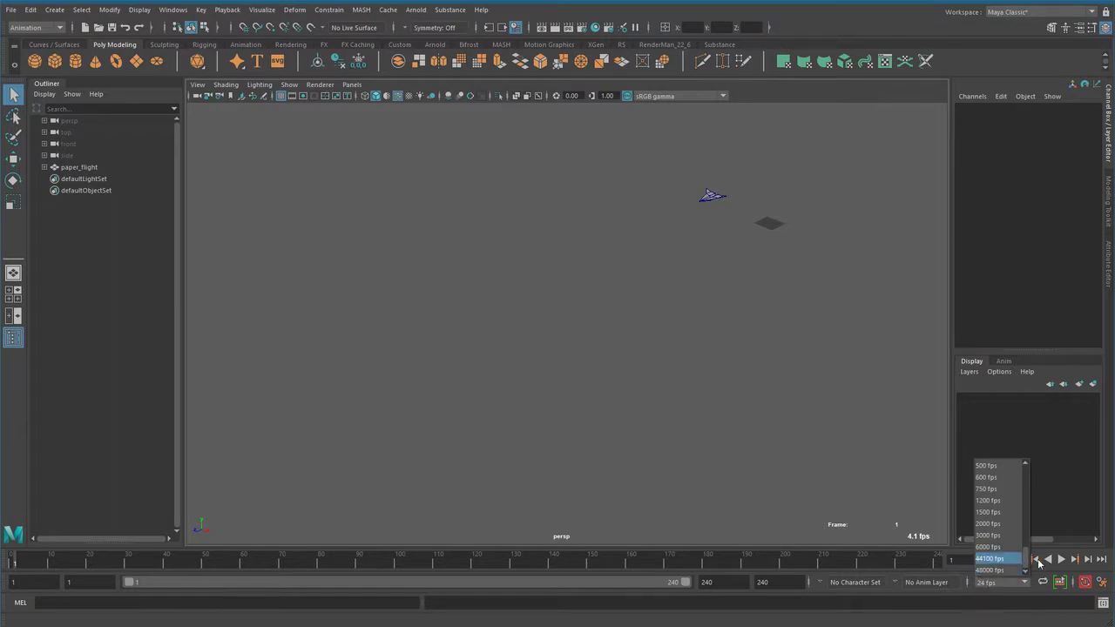
pyautogui.moveTo(1025, 527); pyautogui.dragTo(1032, 473)
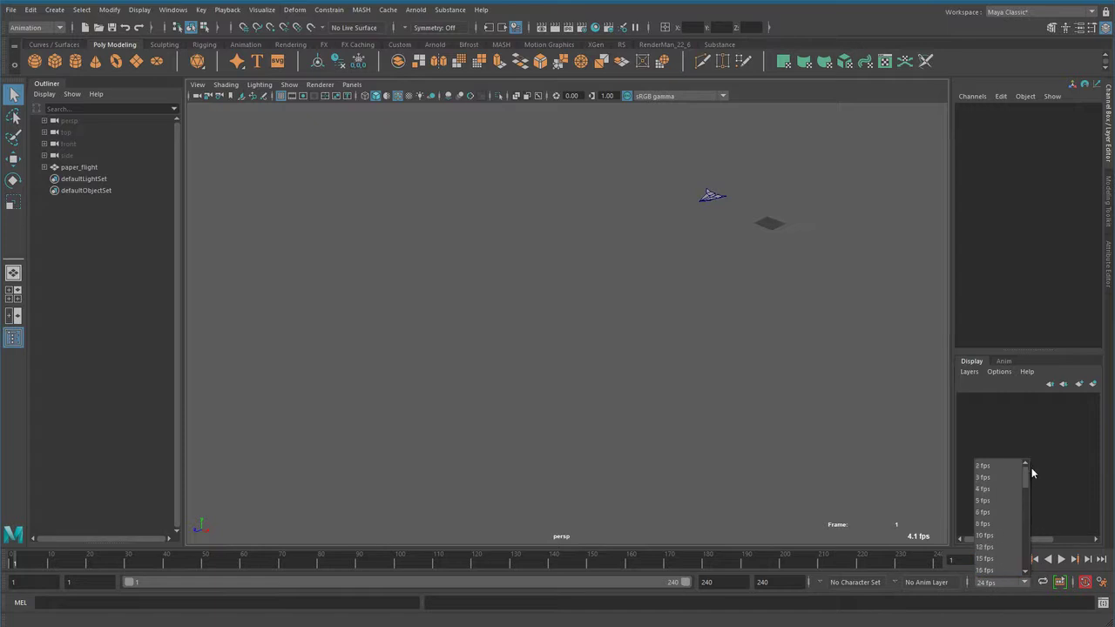
pyautogui.click(1057, 464)
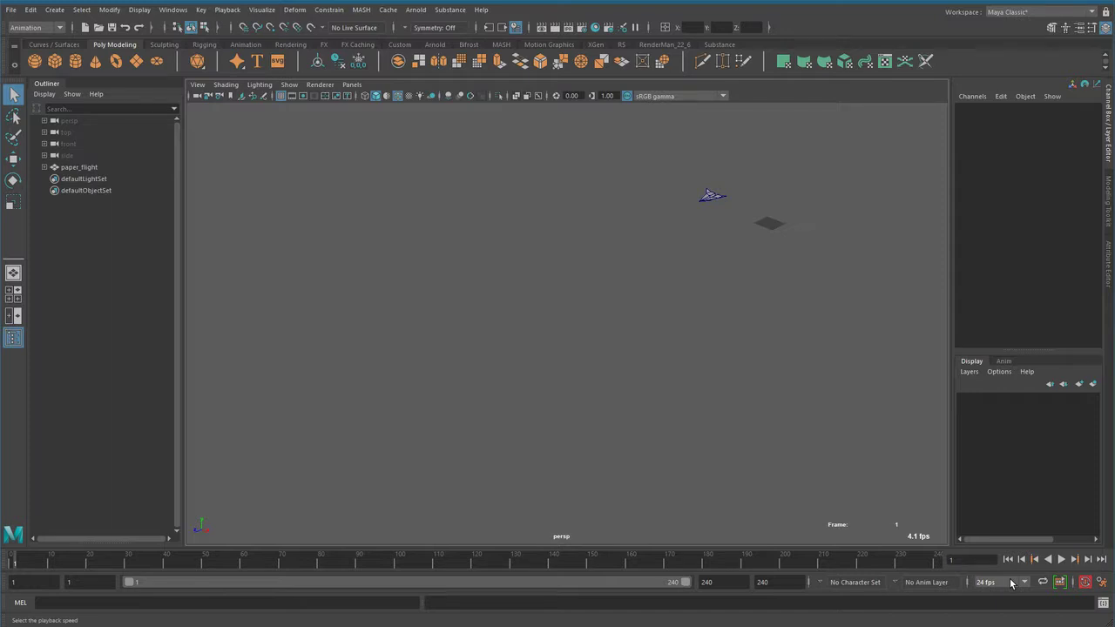
pyautogui.click(1012, 582)
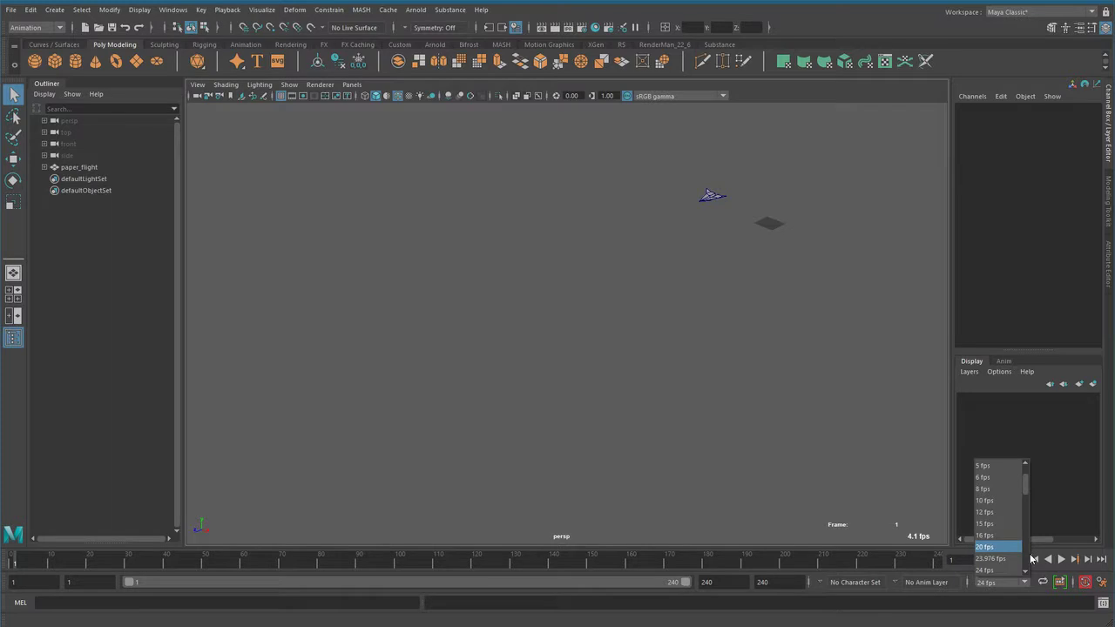
pyautogui.click(1089, 494)
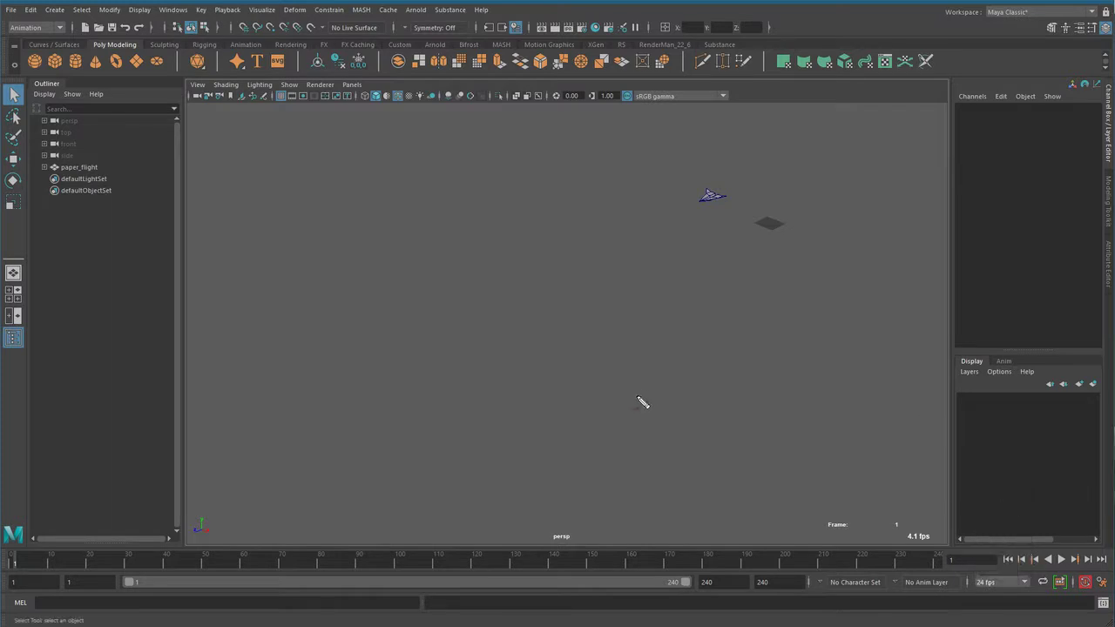
# Write the red note '영화 : 24fps' across the top of the viewport
pyautogui.moveTo(269, 149)
pyautogui.mouseDown()
pyautogui.moveTo(266, 171)
pyautogui.moveTo(289, 206)
pyautogui.moveTo(301, 174)
pyautogui.moveTo(326, 160)
pyautogui.moveTo(357, 175)
pyautogui.moveTo(404, 169)
pyautogui.moveTo(398, 180)
pyautogui.moveTo(453, 169)
pyautogui.moveTo(453, 157)
pyautogui.moveTo(471, 189)
pyautogui.moveTo(491, 165)
pyautogui.moveTo(478, 173)
pyautogui.mouseUp()
pyautogui.moveTo(405, 245); pyautogui.dragTo(410, 243)
# Write a second note line labelled "NTSC" in quotation marks below the film note
pyautogui.moveTo(275, 237)
pyautogui.mouseDown()
pyautogui.moveTo(270, 273)
pyautogui.moveTo(310, 255)
pyautogui.moveTo(323, 273)
pyautogui.moveTo(348, 247)
pyautogui.mouseUp()
pyautogui.click(348, 268)
pyautogui.moveTo(393, 235)
pyautogui.mouseDown()
pyautogui.moveTo(393, 269)
pyautogui.moveTo(407, 237)
pyautogui.mouseUp()
pyautogui.moveTo(407, 237)
pyautogui.mouseDown()
pyautogui.moveTo(409, 265)
pyautogui.moveTo(436, 240)
pyautogui.mouseUp()
pyautogui.moveTo(425, 242)
pyautogui.mouseDown()
pyautogui.moveTo(425, 266)
pyautogui.moveTo(471, 260)
pyautogui.mouseUp()
pyautogui.moveTo(479, 231); pyautogui.dragTo(478, 239)
pyautogui.moveTo(484, 230); pyautogui.dragTo(484, 238)
pyautogui.moveTo(378, 233); pyautogui.dragTo(379, 241)
pyautogui.moveTo(384, 231); pyautogui.dragTo(386, 239)
# Add the NTSC rates 29.97, 30, 59.94 and 60 after the label, with trailing dots
pyautogui.moveTo(509, 263)
pyautogui.mouseDown()
pyautogui.moveTo(546, 287)
pyautogui.moveTo(592, 277)
pyautogui.moveTo(593, 304)
pyautogui.mouseUp()
pyautogui.moveTo(620, 261)
pyautogui.mouseDown()
pyautogui.moveTo(624, 279)
pyautogui.moveTo(648, 269)
pyautogui.moveTo(683, 277)
pyautogui.moveTo(697, 259)
pyautogui.moveTo(758, 267)
pyautogui.moveTo(763, 283)
pyautogui.moveTo(795, 270)
pyautogui.mouseUp()
pyautogui.click(808, 265)
pyautogui.click(818, 266)
pyautogui.click(826, 265)
pyautogui.click(835, 264)
# Write PAL 25 fps on a third line and bracket all the notes together
pyautogui.click(377, 316)
pyautogui.moveTo(397, 317)
pyautogui.mouseDown()
pyautogui.moveTo(403, 353)
pyautogui.moveTo(423, 328)
pyautogui.moveTo(467, 346)
pyautogui.moveTo(475, 326)
pyautogui.moveTo(574, 348)
pyautogui.mouseUp()
pyautogui.moveTo(568, 333)
pyautogui.mouseDown()
pyautogui.moveTo(582, 331)
pyautogui.moveTo(591, 357)
pyautogui.moveTo(601, 342)
pyautogui.mouseUp()
pyautogui.moveTo(226, 175); pyautogui.dragTo(223, 255)
# Circle the 24 fps playback setting and underline 24 fps in the film note
pyautogui.moveTo(964, 562); pyautogui.dragTo(1008, 586)
pyautogui.moveTo(392, 202); pyautogui.dragTo(488, 200)
pyautogui.moveTo(454, 528); pyautogui.dragTo(442, 527)
# Circle the NTSC rates 29.97, 30, 59.94 and 60
pyautogui.moveTo(528, 298)
pyautogui.mouseDown()
pyautogui.moveTo(565, 237)
pyautogui.moveTo(527, 297)
pyautogui.mouseUp()
pyautogui.moveTo(610, 300)
pyautogui.mouseDown()
pyautogui.moveTo(617, 282)
pyautogui.moveTo(697, 296)
pyautogui.mouseUp()
pyautogui.moveTo(767, 296); pyautogui.dragTo(780, 249)
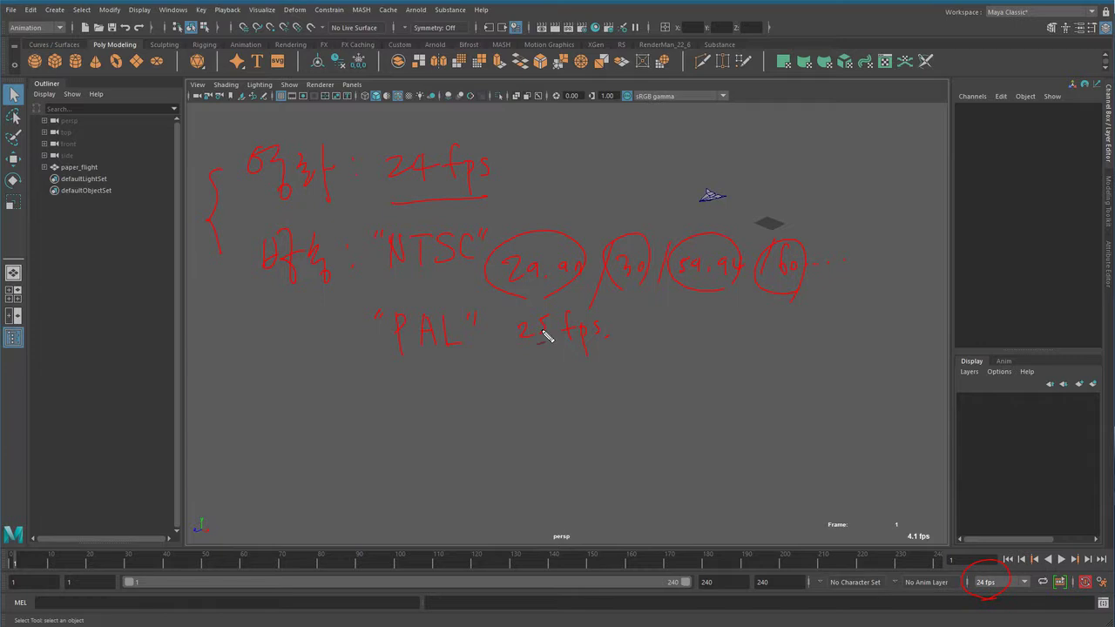
# Browse the frame-rate options and keep the scene at 24 fps
pyautogui.press('Escape')
pyautogui.click(1026, 582)
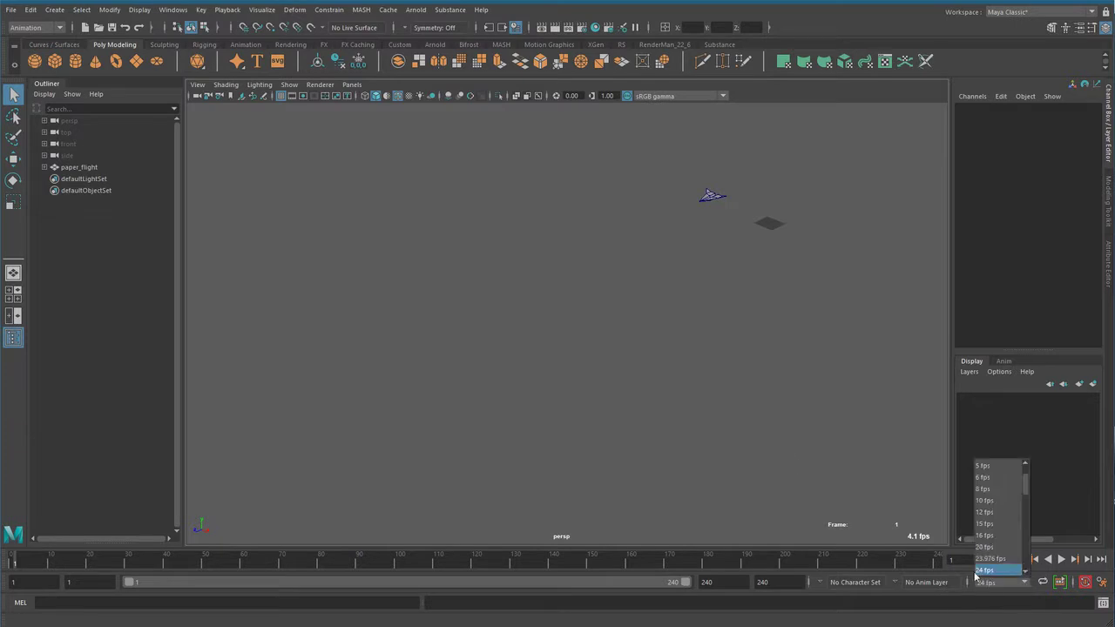
pyautogui.click(987, 571)
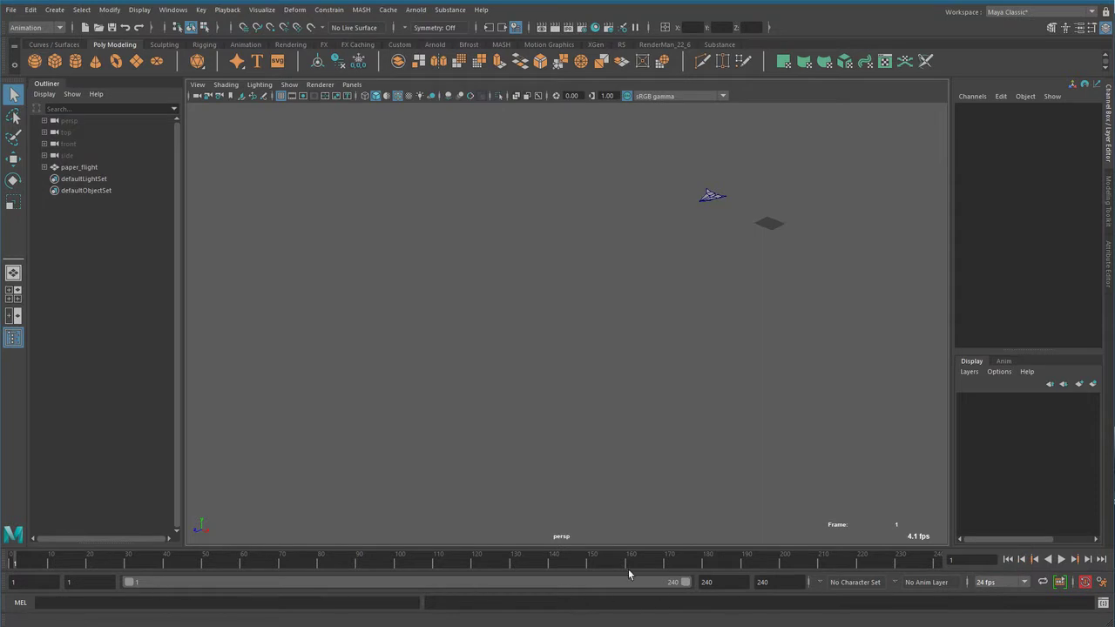
pyautogui.click(1026, 582)
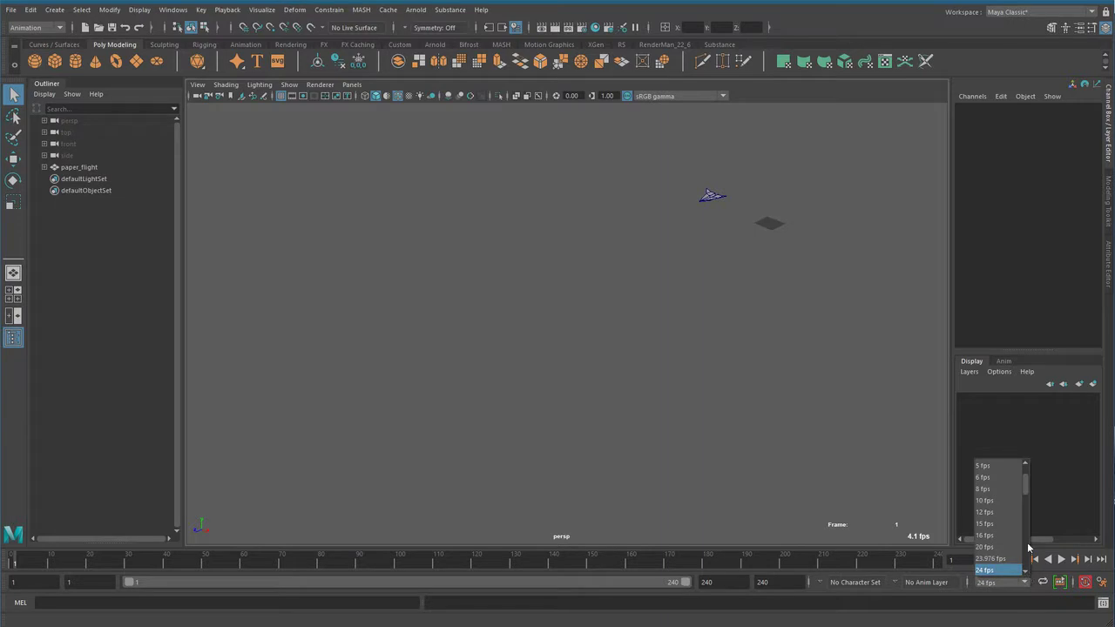
pyautogui.scroll(-1, 1026, 482)
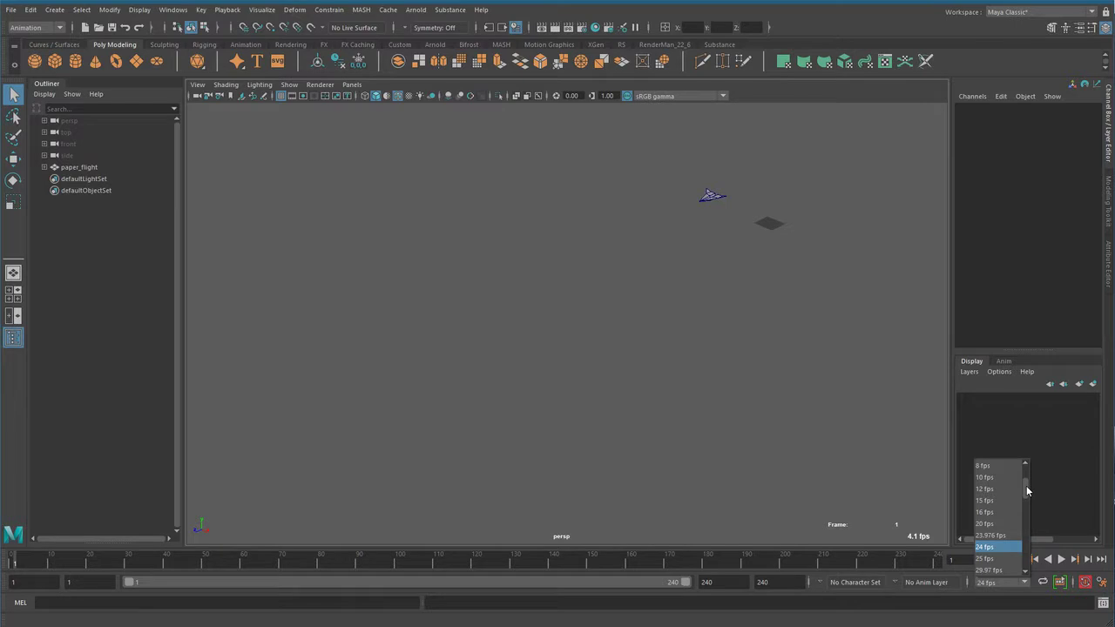
pyautogui.press('Up')
pyautogui.scroll(-1, 1028, 491)
pyautogui.scroll(-1, 1028, 493)
pyautogui.scroll(-4, 1028, 494)
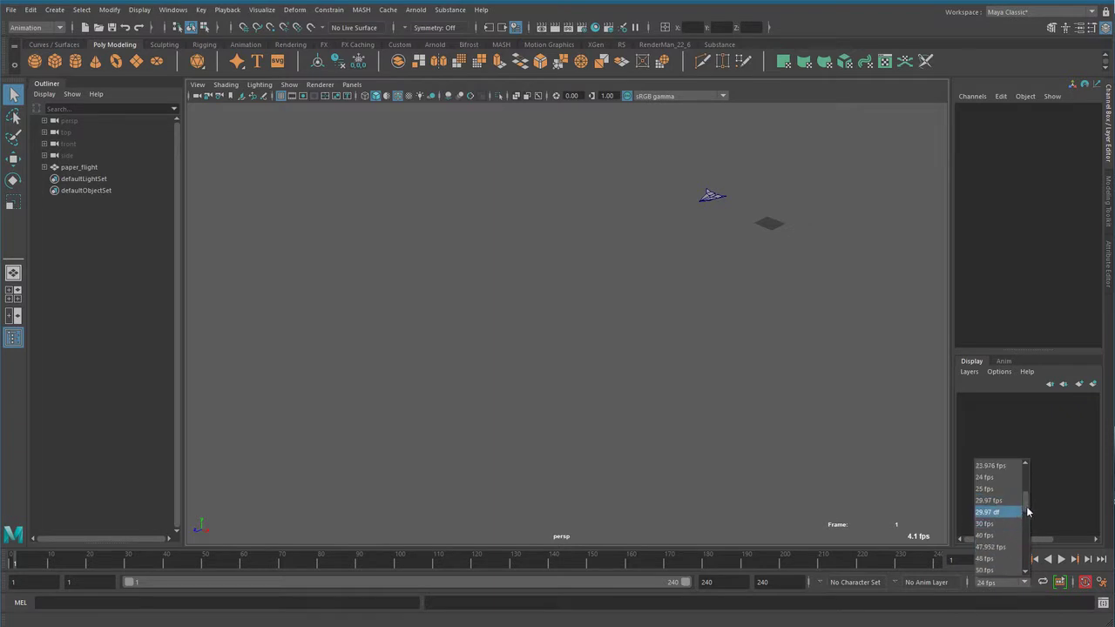
pyautogui.scroll(-4, 1025, 513)
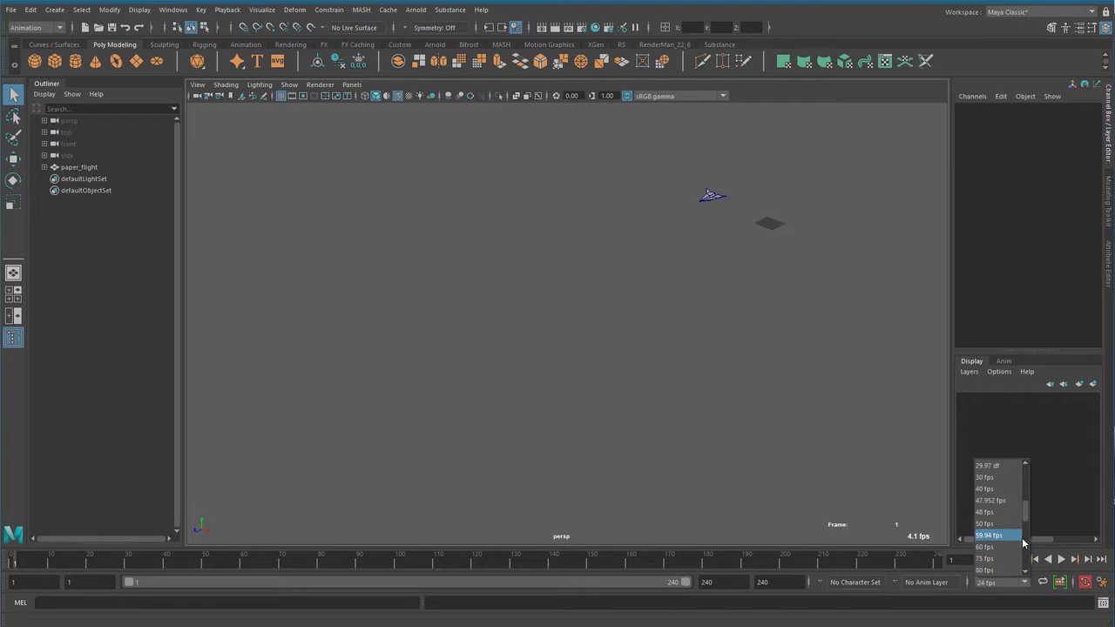
pyautogui.scroll(2, 1026, 497)
pyautogui.scroll(1, 1024, 497)
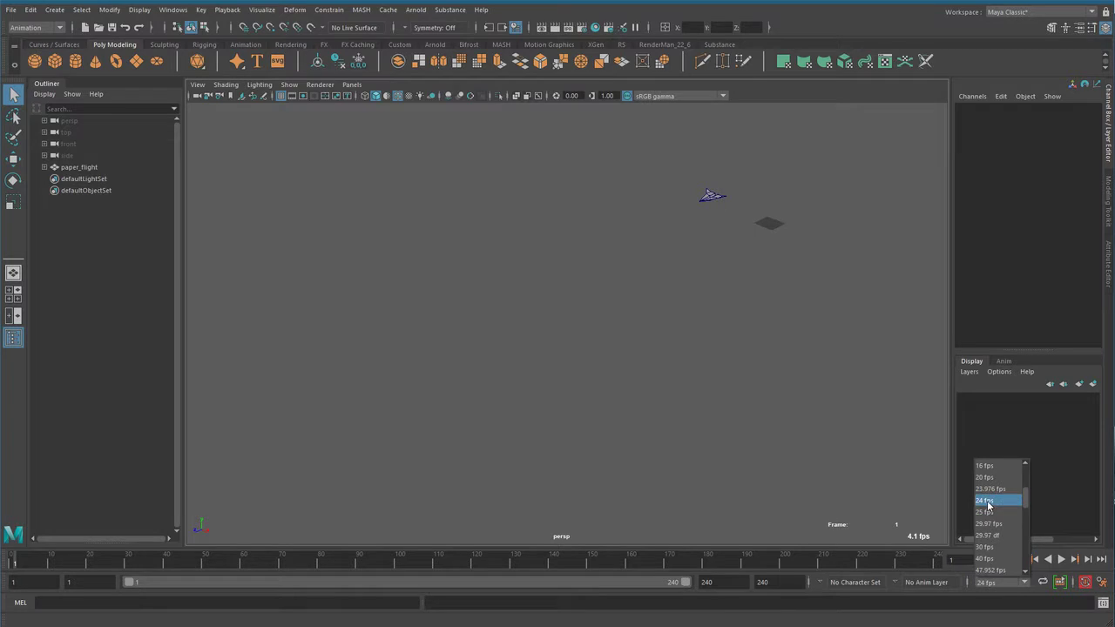
pyautogui.click(987, 502)
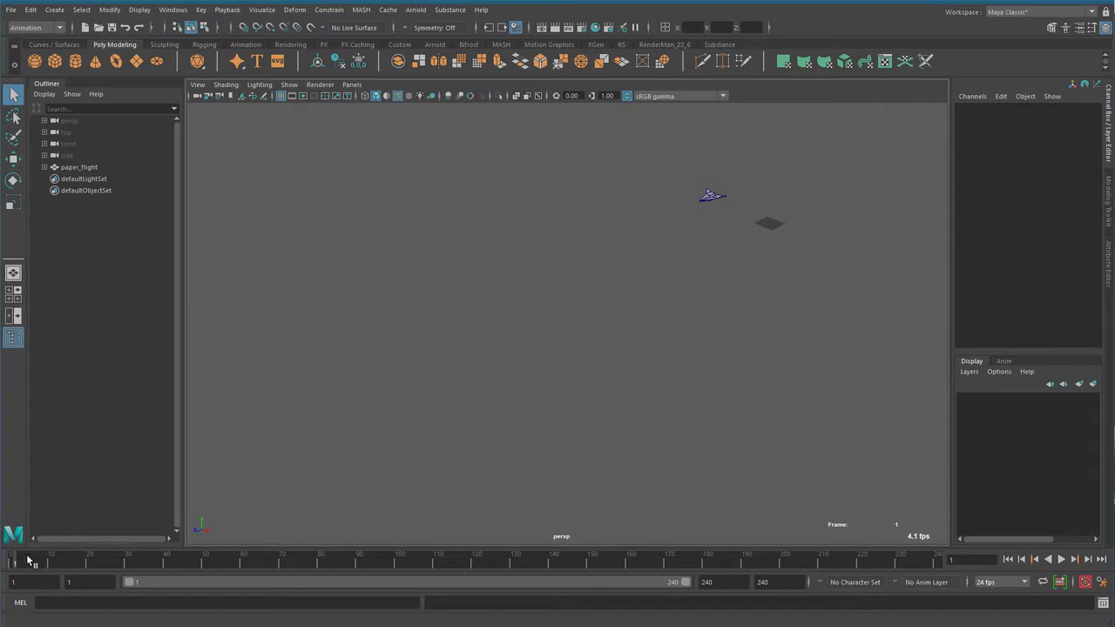
# Play and scrub the airplane flight, ending at frame 57
pyautogui.hotkey('alt', 'v')
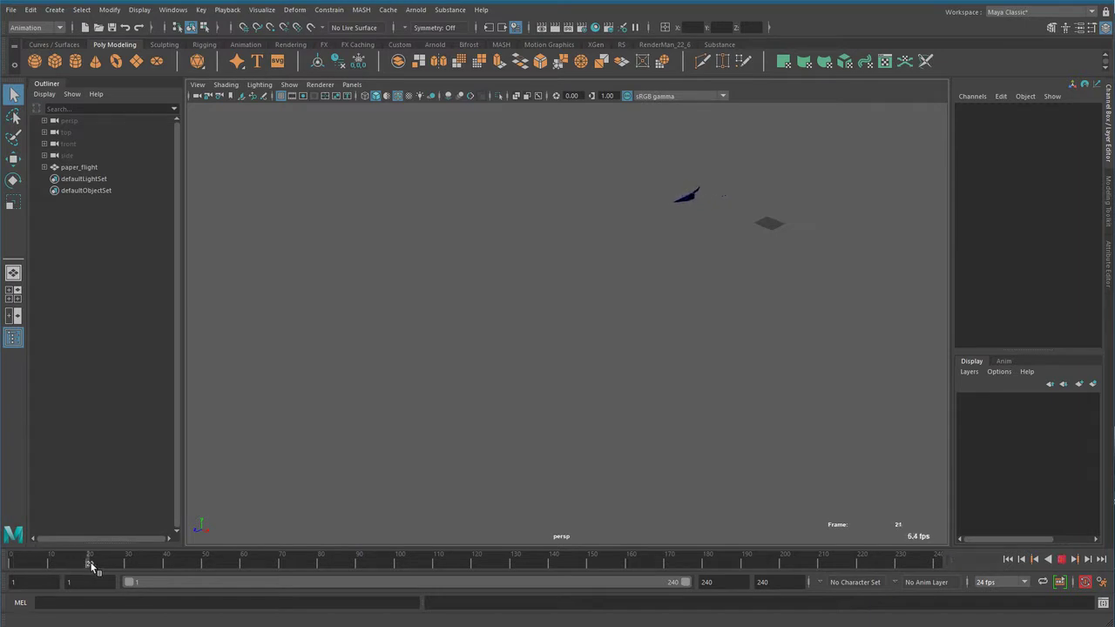
pyautogui.moveTo(103, 566)
pyautogui.mouseDown()
pyautogui.moveTo(35, 570)
pyautogui.moveTo(197, 569)
pyautogui.mouseUp()
pyautogui.moveTo(196, 567); pyautogui.dragTo(462, 573)
pyautogui.moveTo(547, 573)
pyautogui.mouseDown()
pyautogui.moveTo(883, 568)
pyautogui.moveTo(4, 577)
pyautogui.mouseUp()
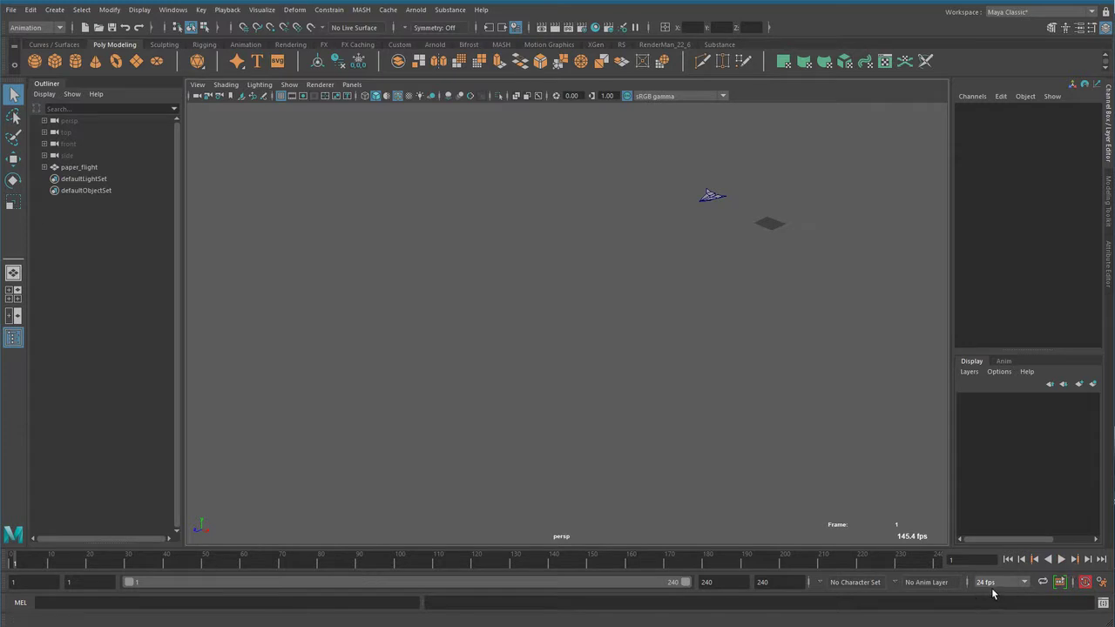
pyautogui.click(1061, 560)
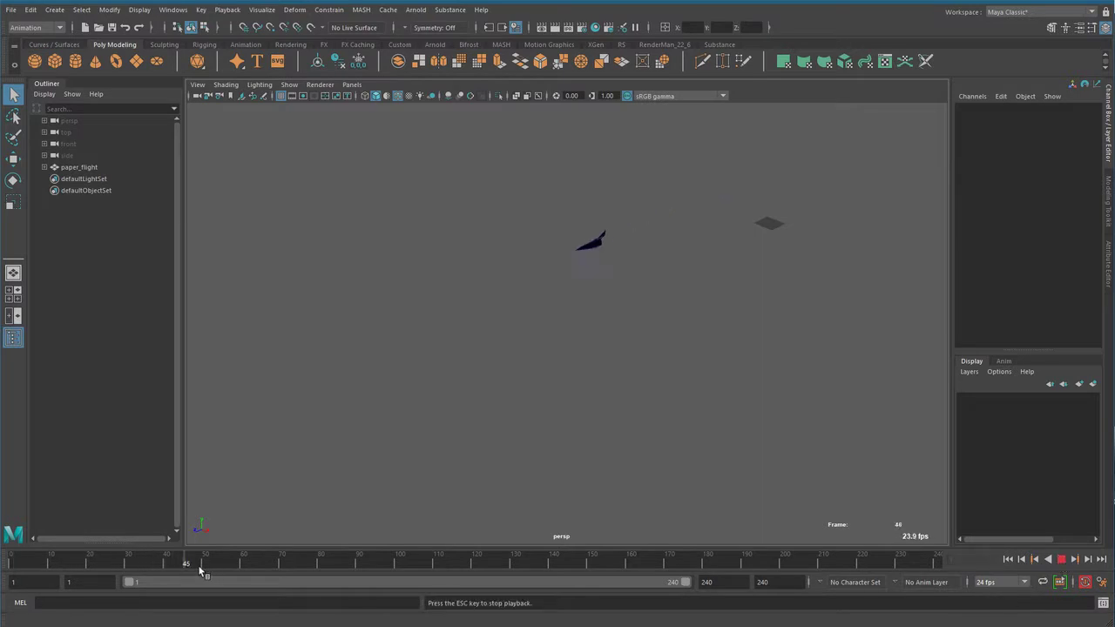
pyautogui.click(1059, 560)
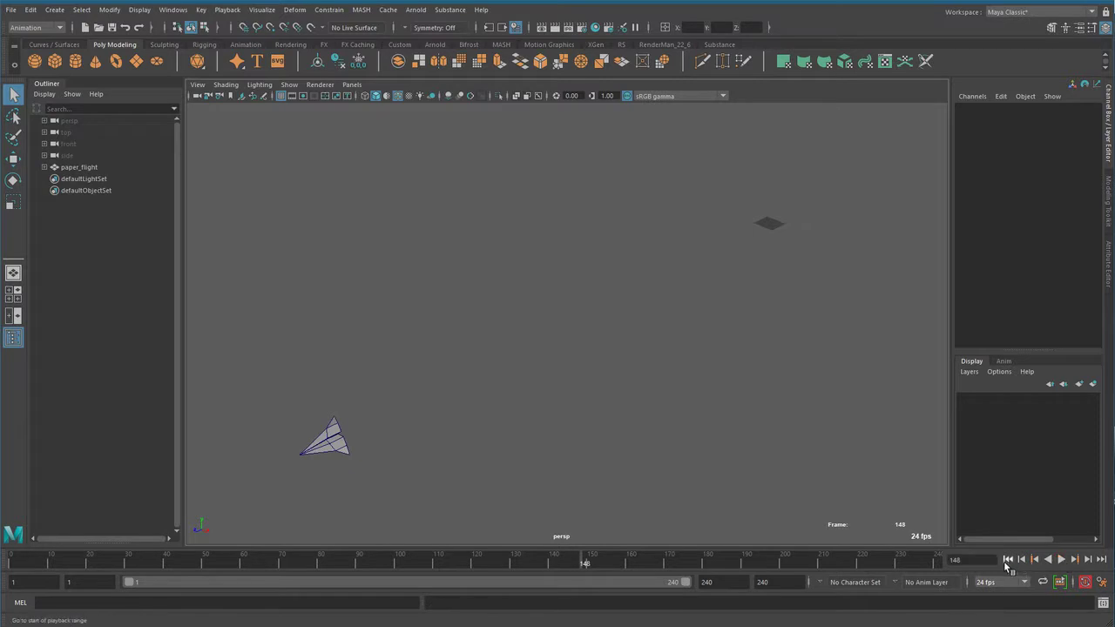
pyautogui.click(1008, 560)
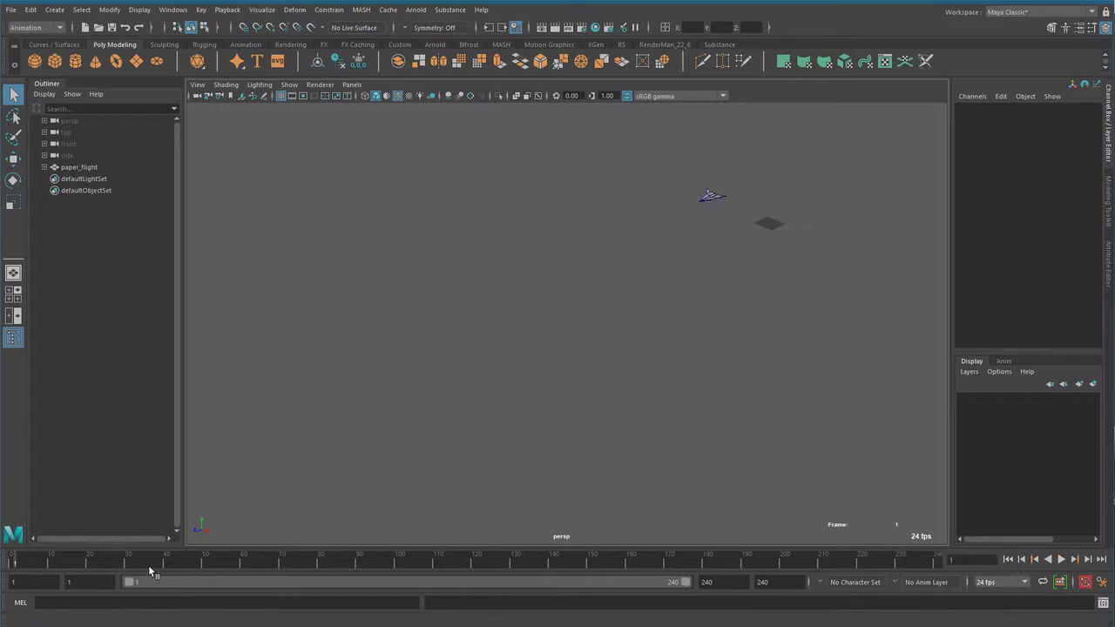
pyautogui.moveTo(47, 557); pyautogui.dragTo(200, 562)
pyautogui.click(229, 562)
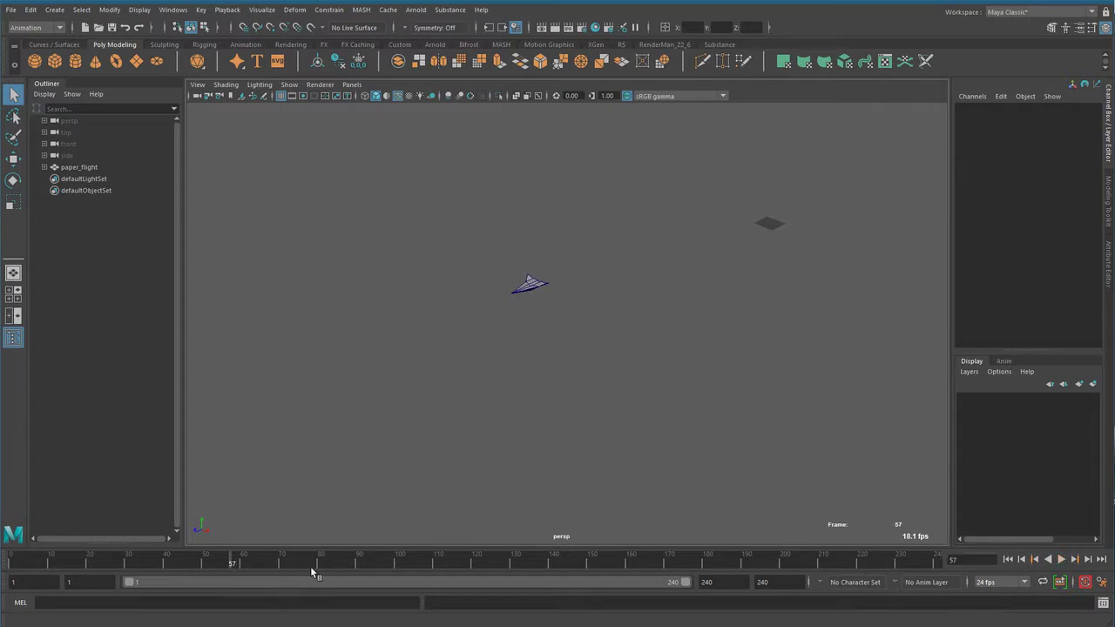
# Set the time slider's playback speed to Play Every Frame, Max Real-time
pyautogui.rightClick(281, 562)
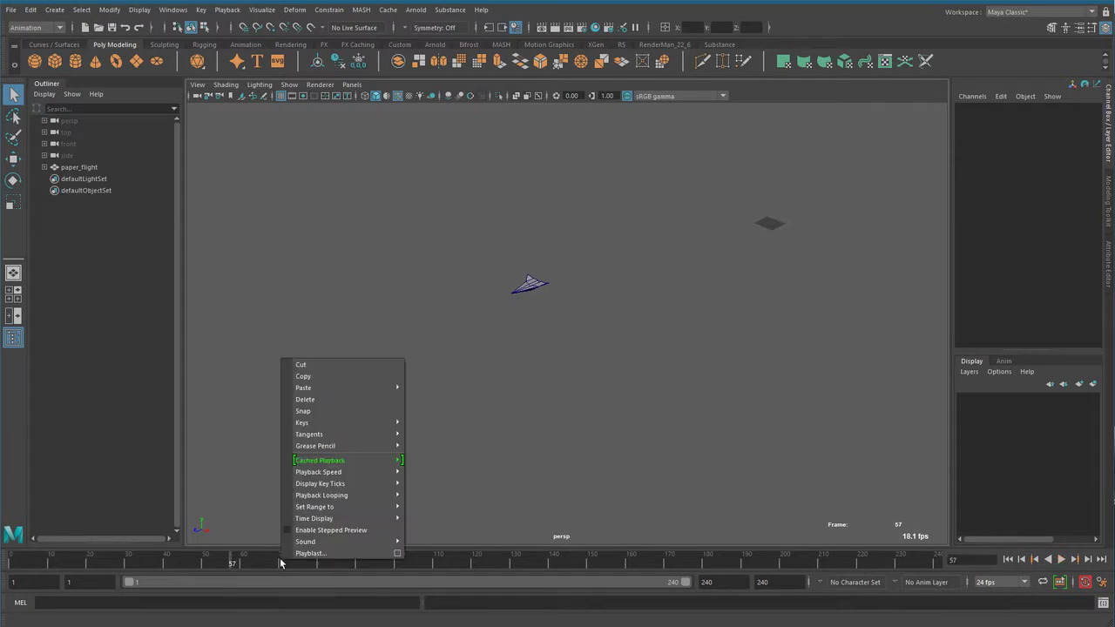
pyautogui.moveTo(319, 472)
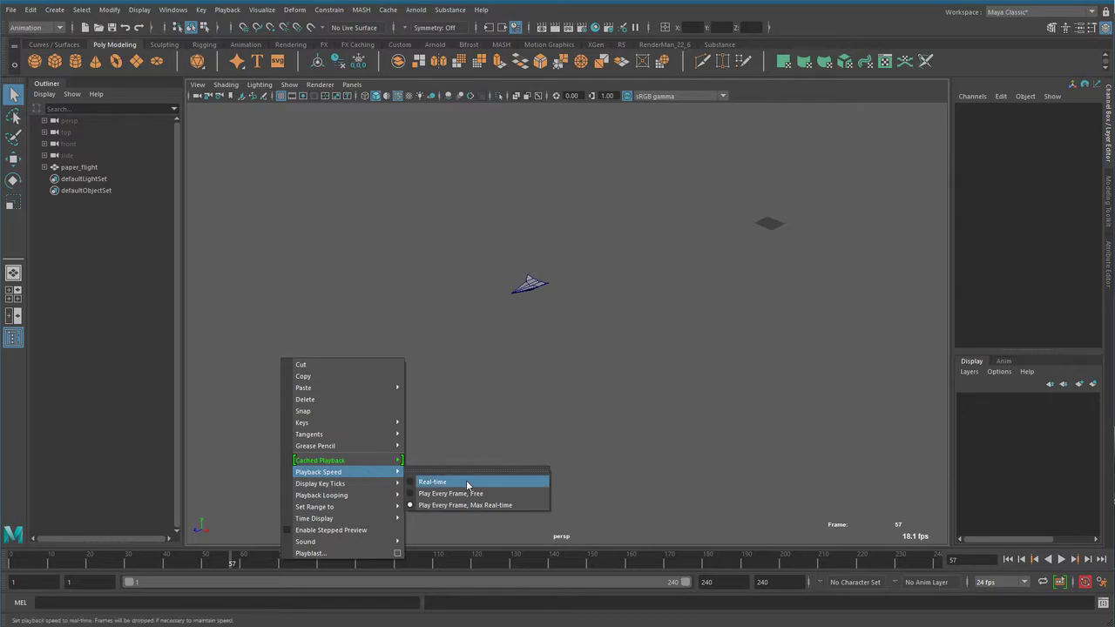
pyautogui.click(502, 507)
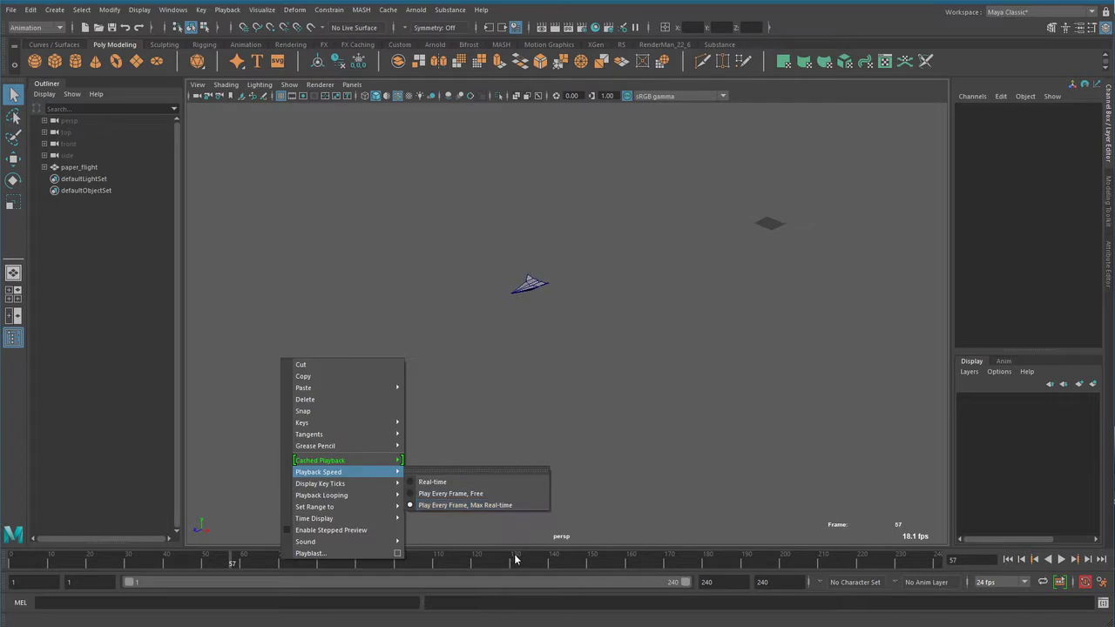
# In Time Slider preferences, keep Play every frame with Max Playback Speed 24 fps x 1
pyautogui.click(1103, 582)
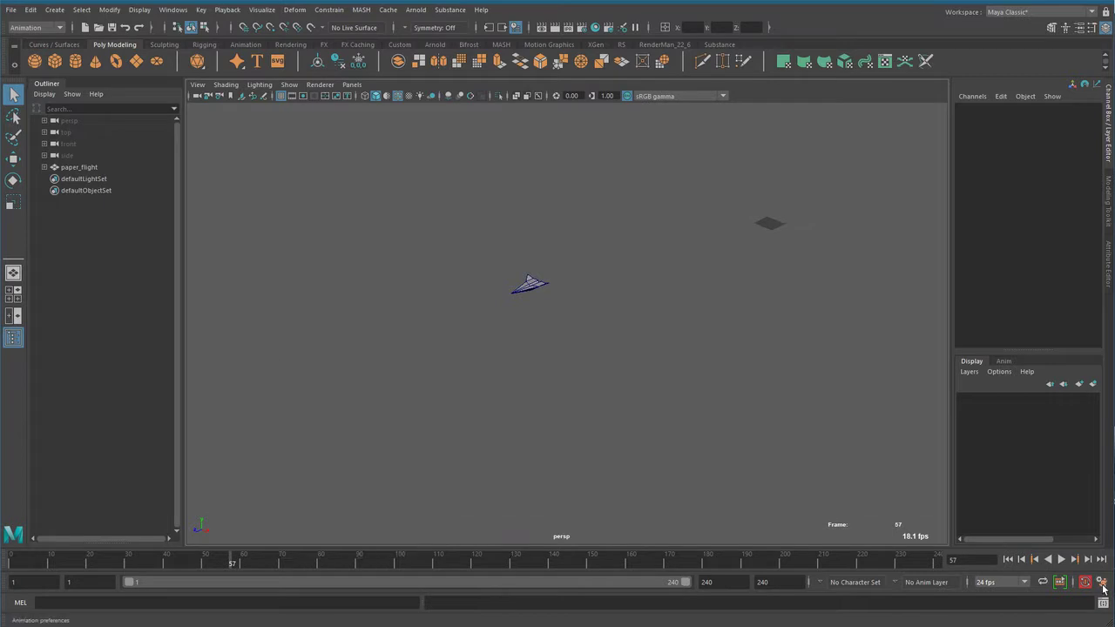
pyautogui.moveTo(540, 145); pyautogui.dragTo(701, 106)
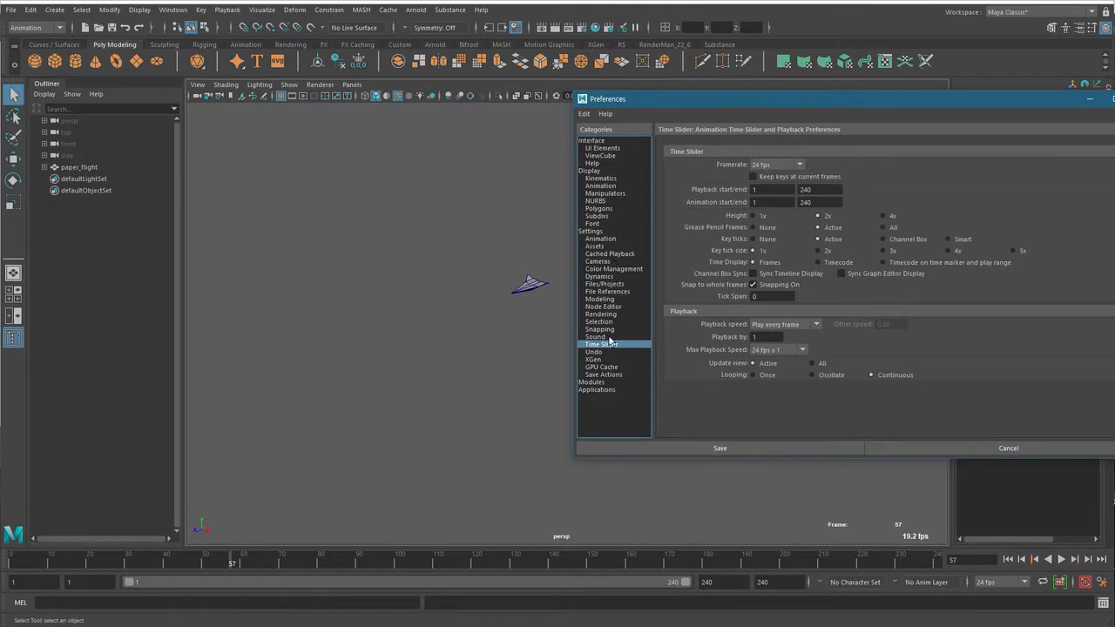
pyautogui.click(594, 232)
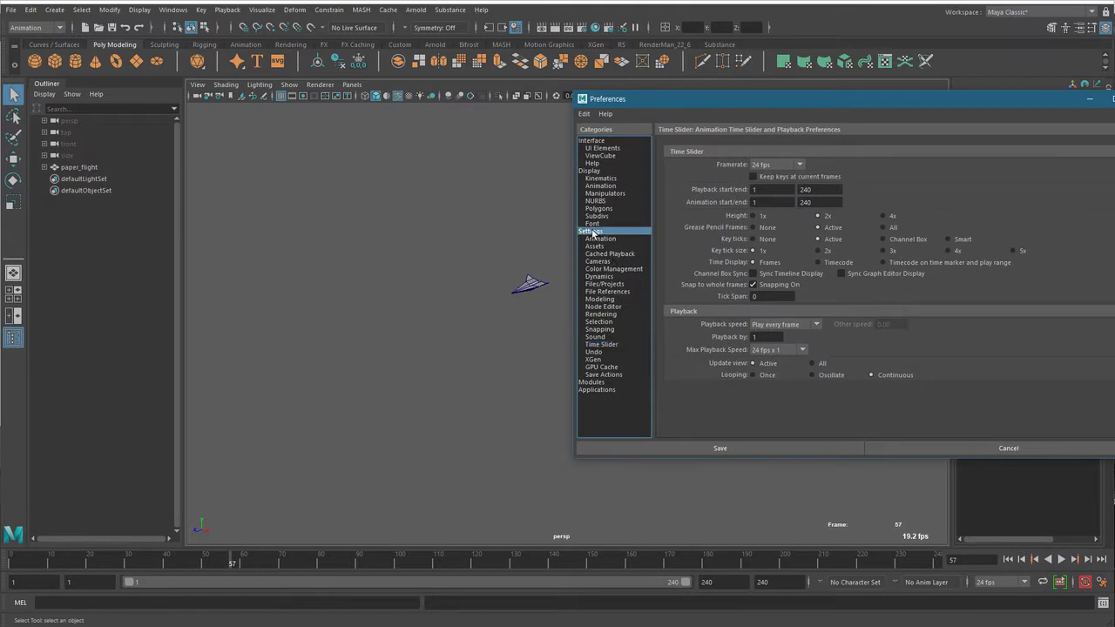
pyautogui.click(601, 345)
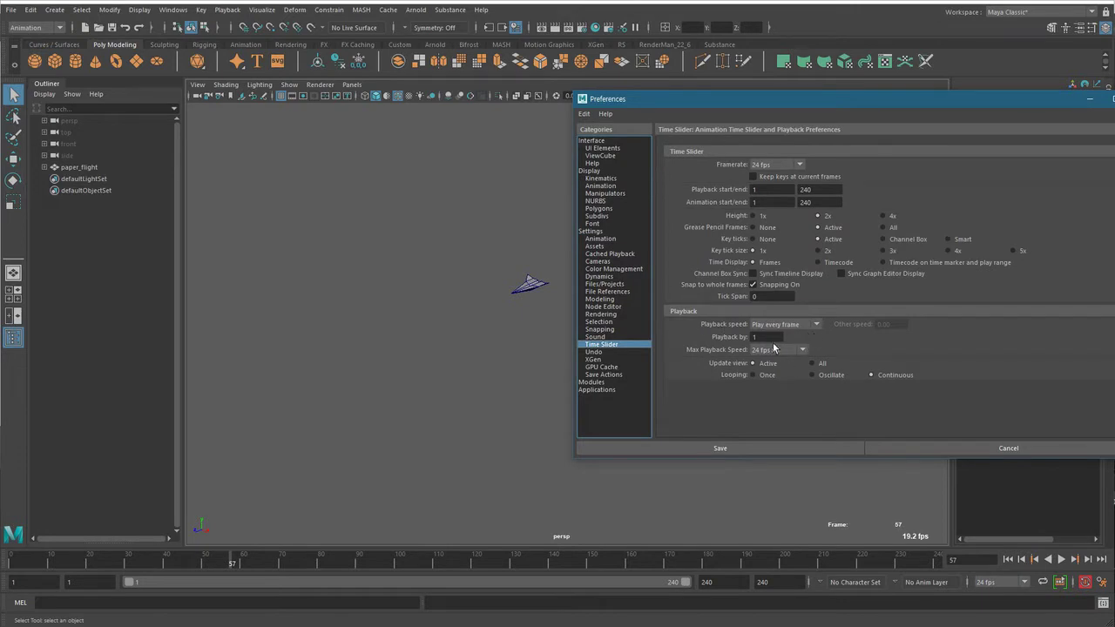
pyautogui.click(816, 324)
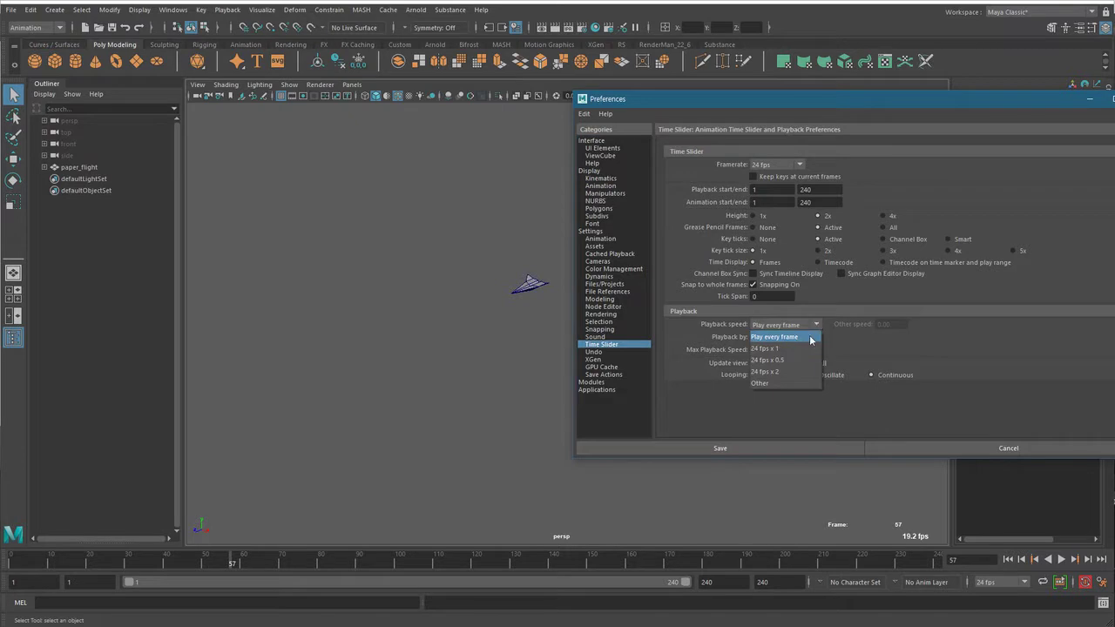
pyautogui.click(811, 339)
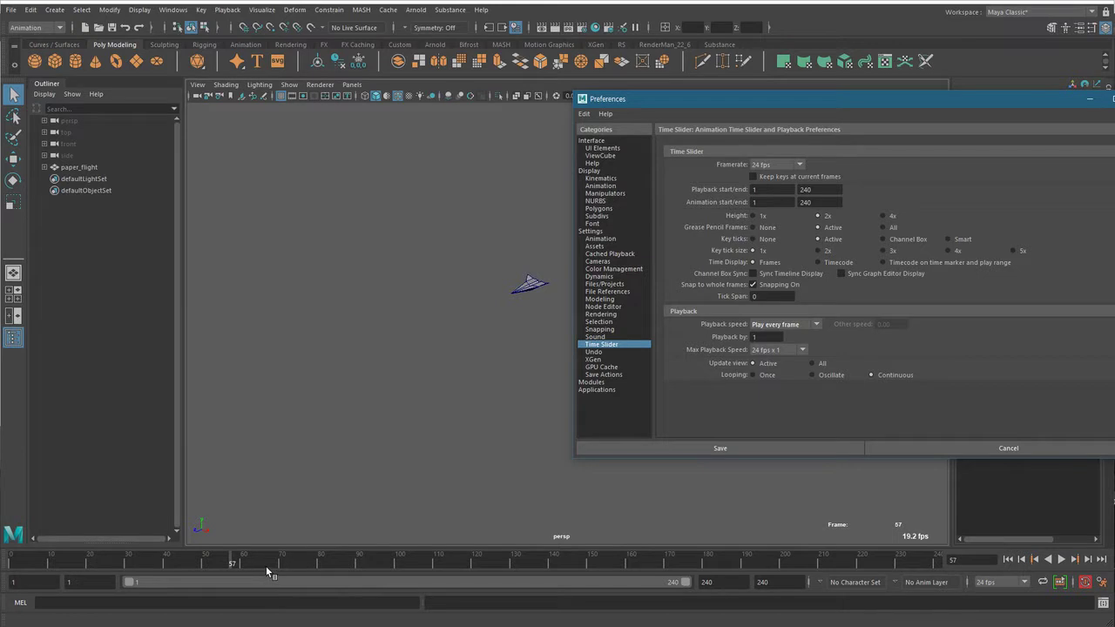
pyautogui.click(784, 350)
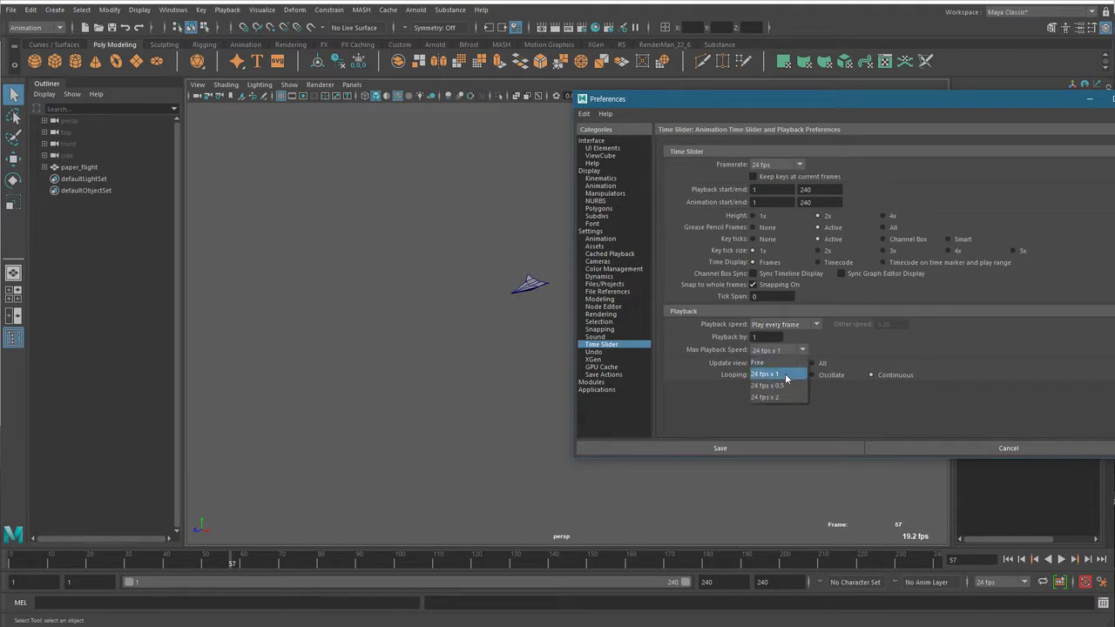
pyautogui.click(786, 377)
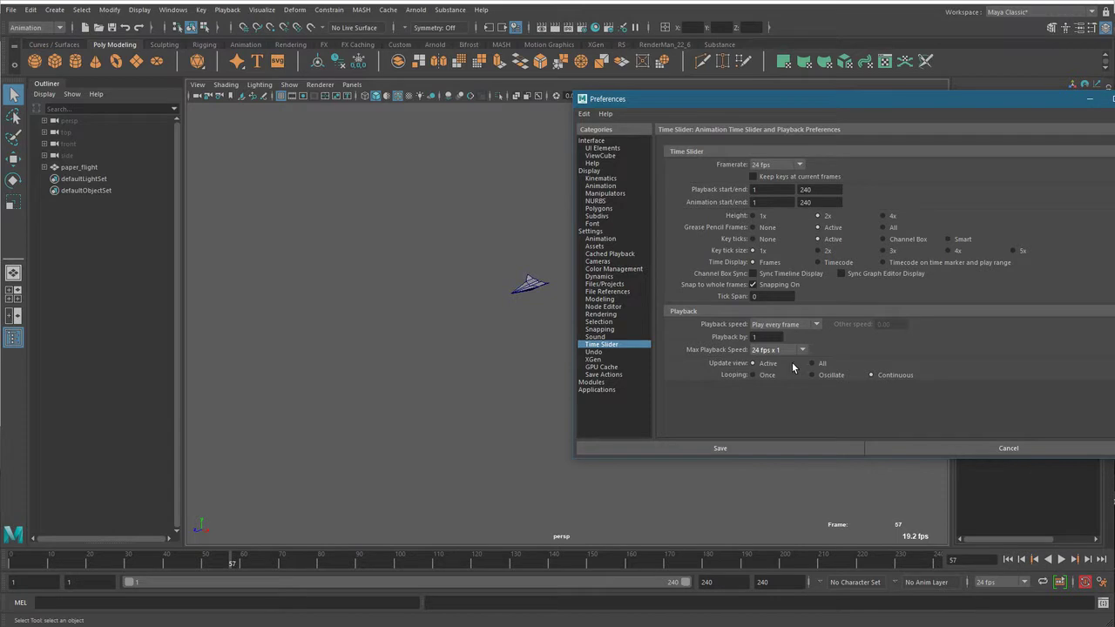
# Scrub back to the start, then set Max Playback Speed to 24 fps x 2 and save
pyautogui.moveTo(43, 566)
pyautogui.mouseDown()
pyautogui.moveTo(7, 570)
pyautogui.moveTo(19, 569)
pyautogui.mouseUp()
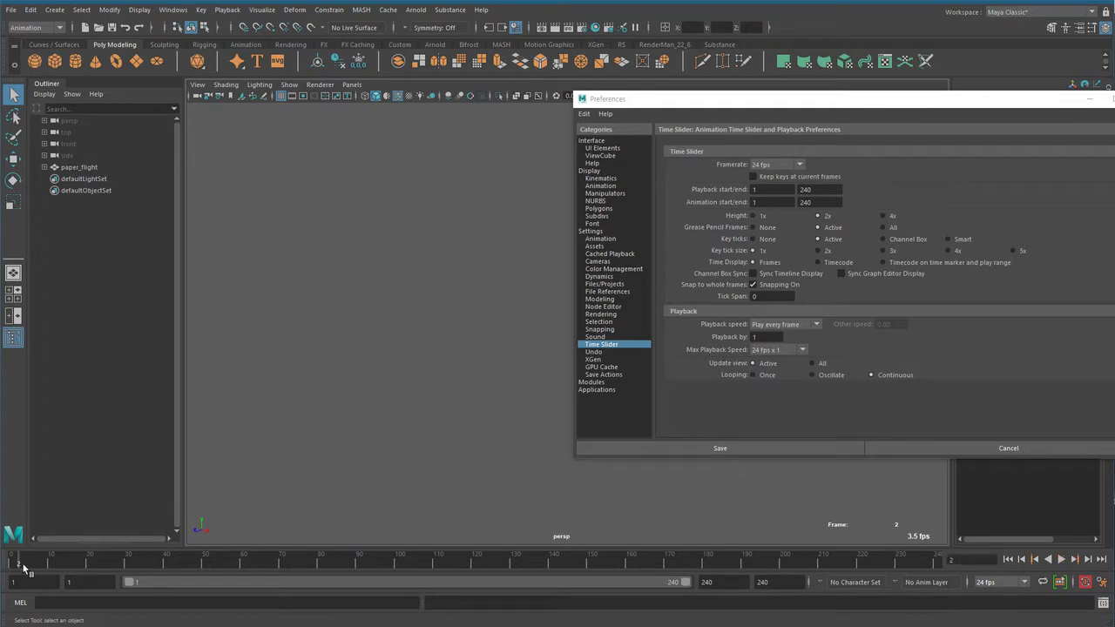
pyautogui.moveTo(22, 567); pyautogui.dragTo(240, 567)
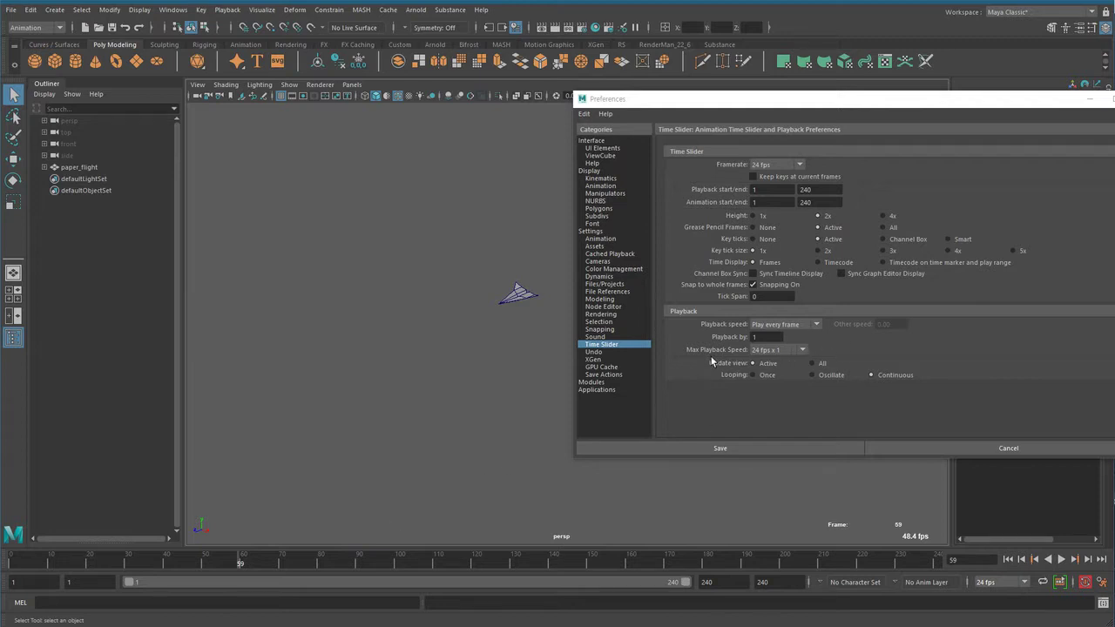
pyautogui.click(791, 356)
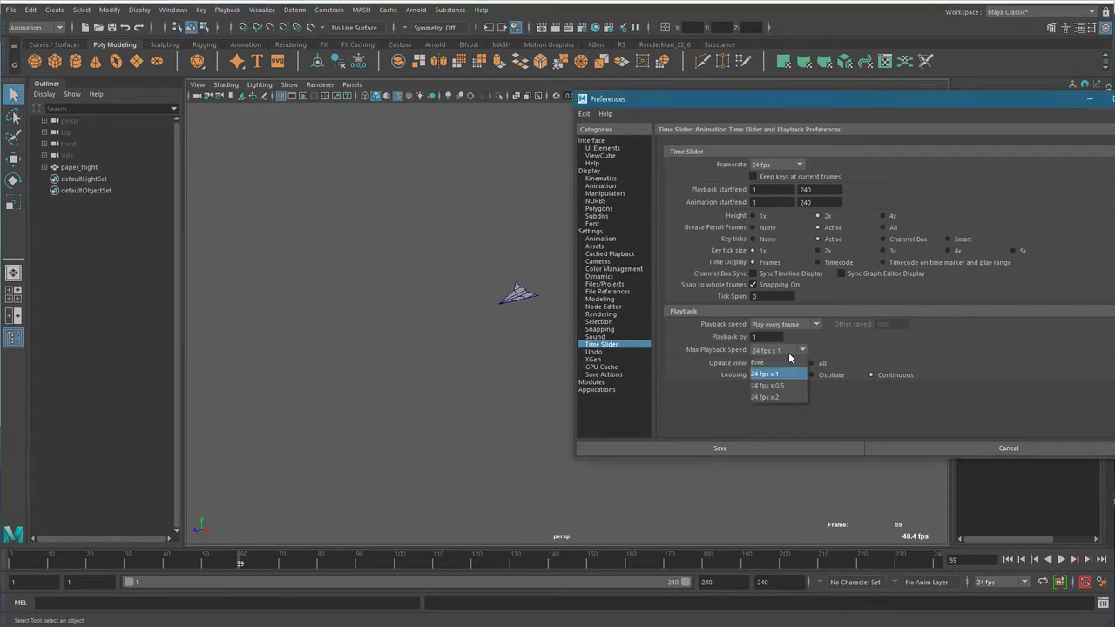
pyautogui.click(776, 397)
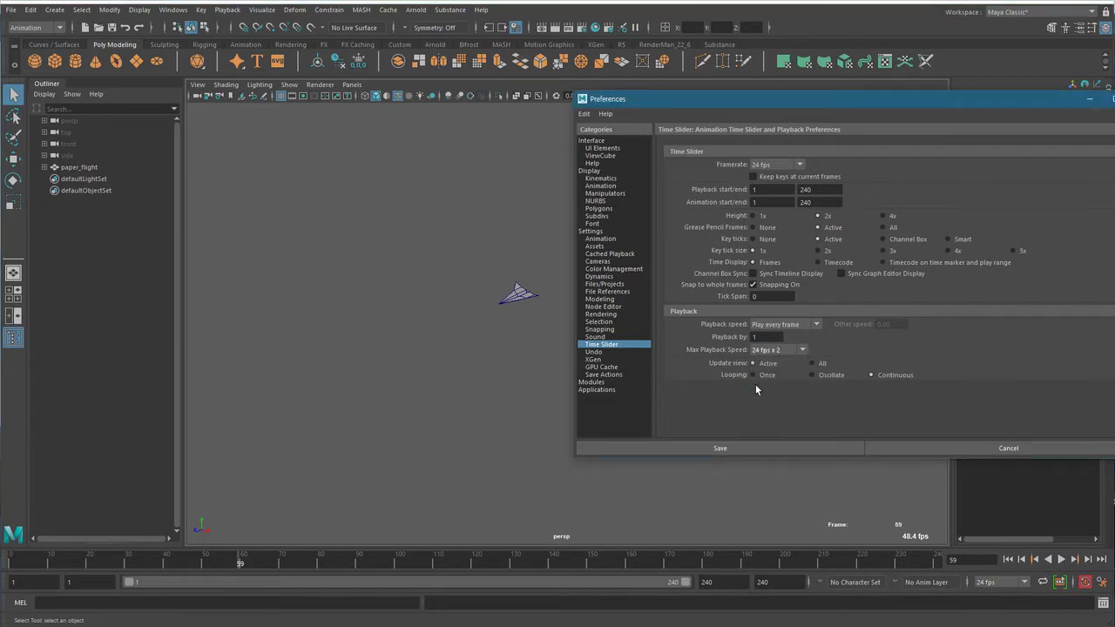
pyautogui.click(768, 446)
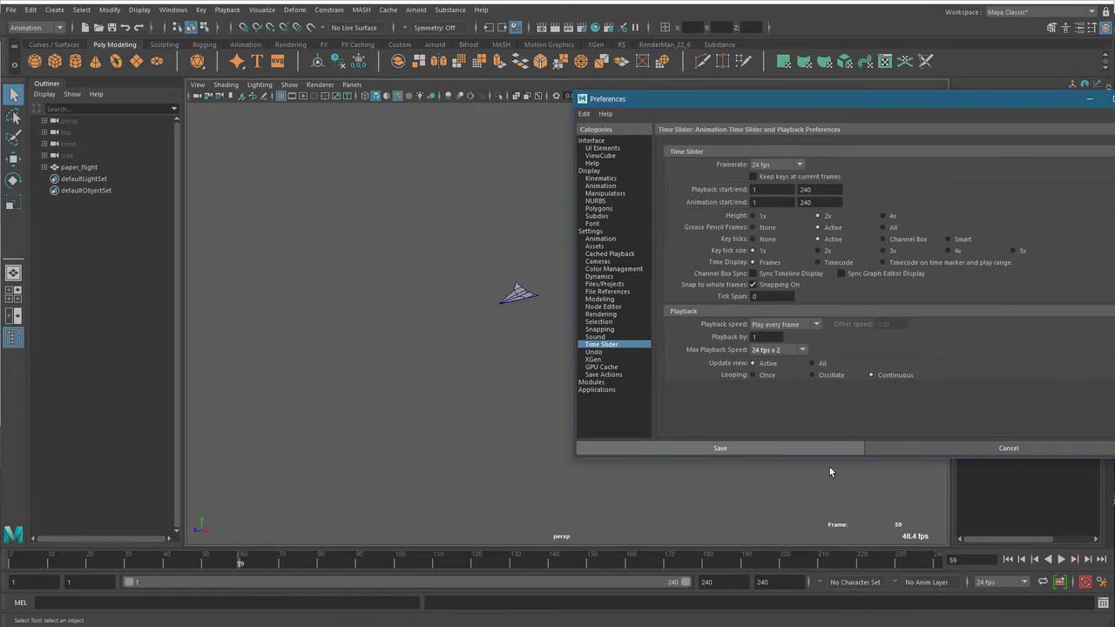
# Play the airplane flight from the start at double speed and stop it
pyautogui.click(1009, 562)
pyautogui.click(1061, 560)
pyautogui.click(1061, 562)
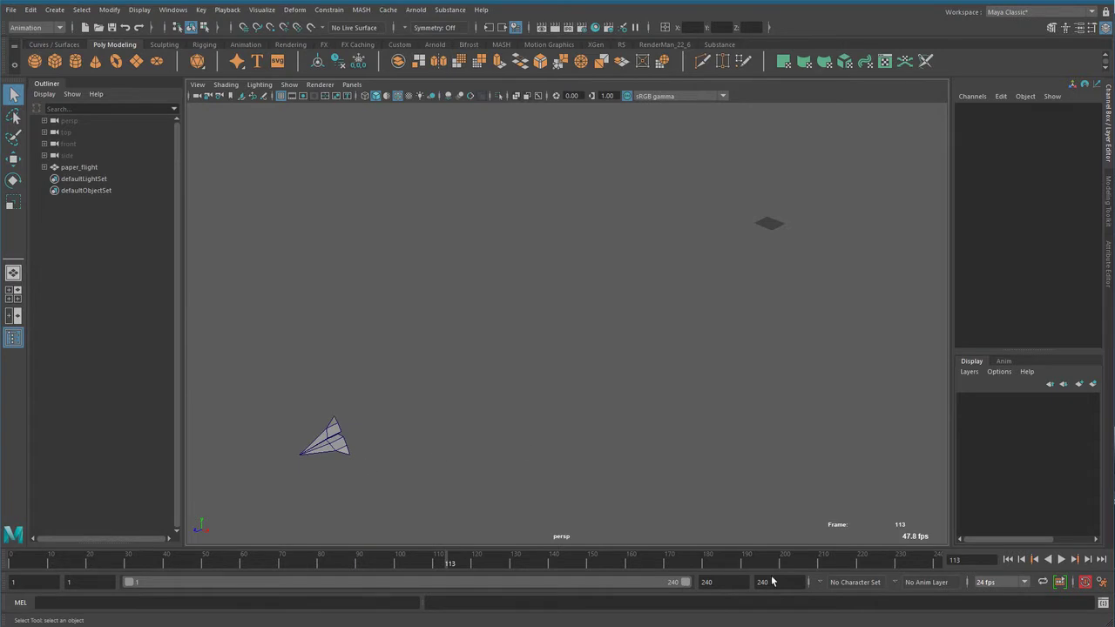
# Recheck the Max Playback Speed options, save, and replay the flight from frame 1
pyautogui.click(1086, 582)
pyautogui.click(792, 350)
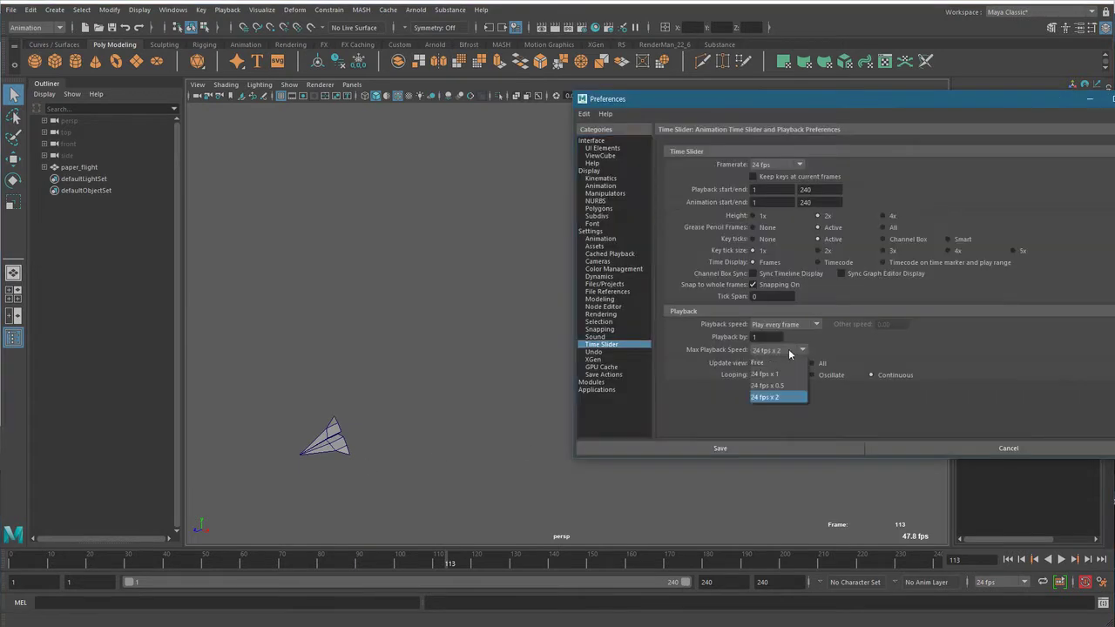
pyautogui.click(785, 374)
pyautogui.click(762, 448)
pyautogui.click(1008, 559)
pyautogui.click(1061, 560)
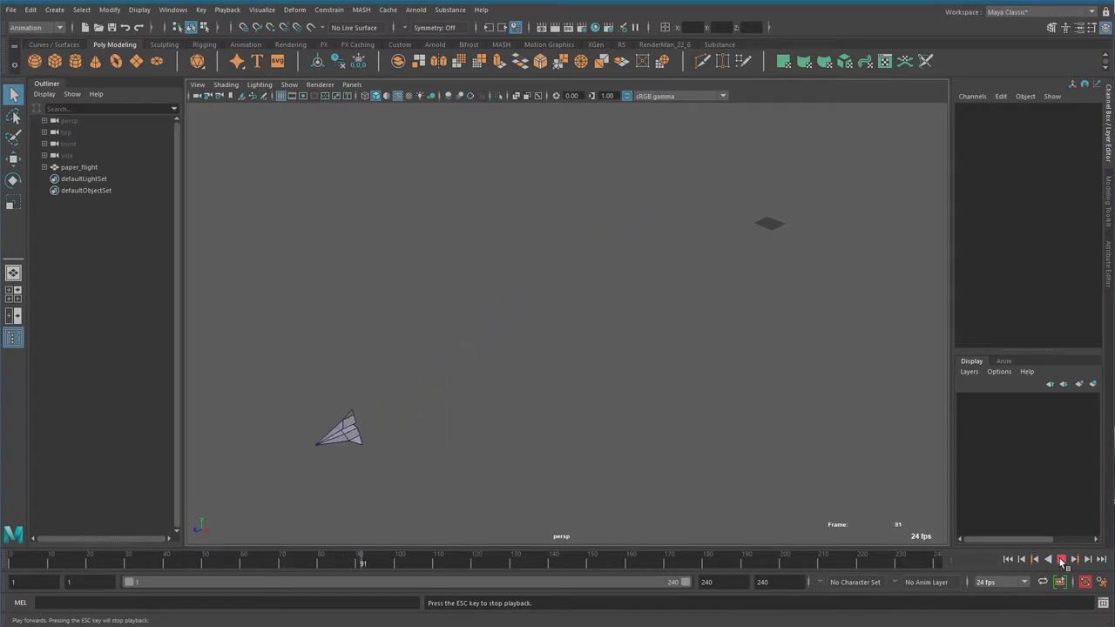
pyautogui.press('Escape')
# Set Max Playback Speed to 24 fps x 0.5, save, and play the flight to frame 85
pyautogui.click(1085, 582)
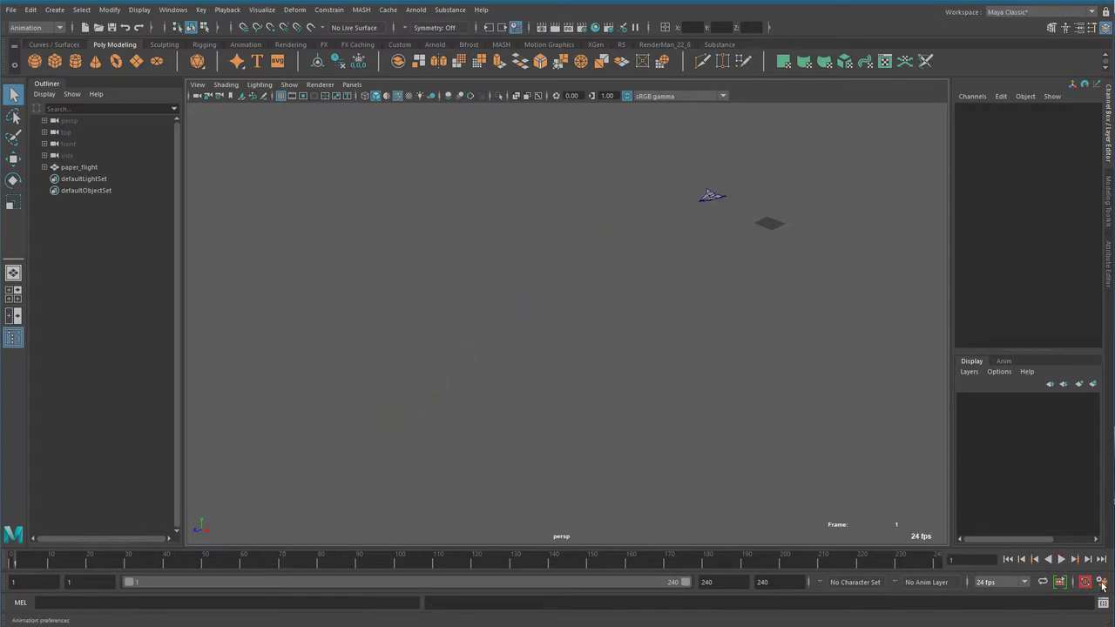
pyautogui.moveTo(768, 101); pyautogui.dragTo(900, 216)
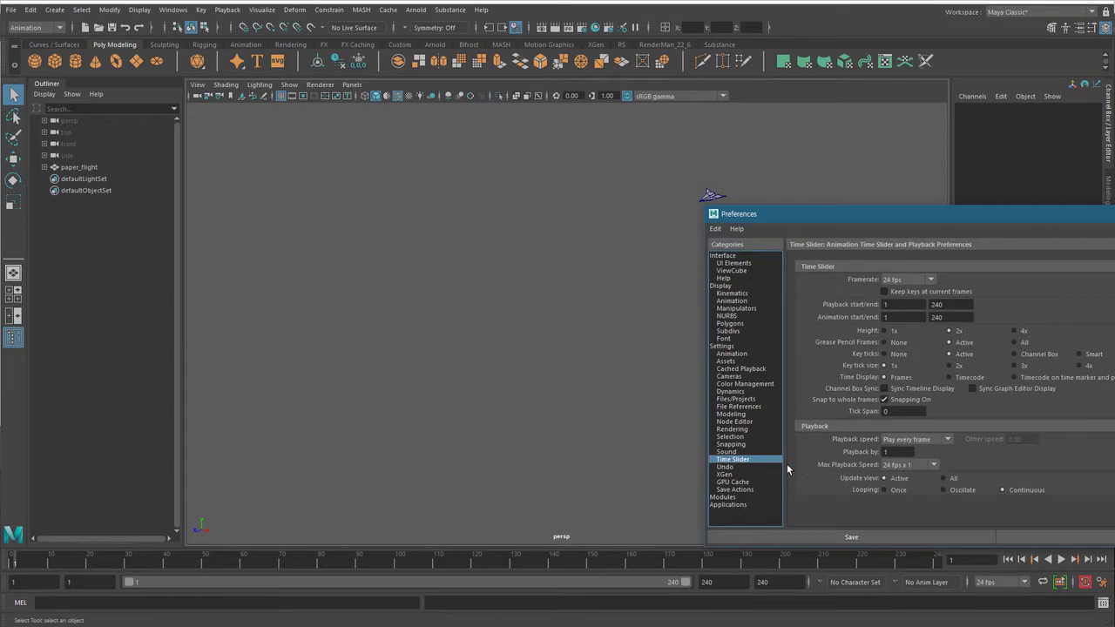
pyautogui.click(907, 464)
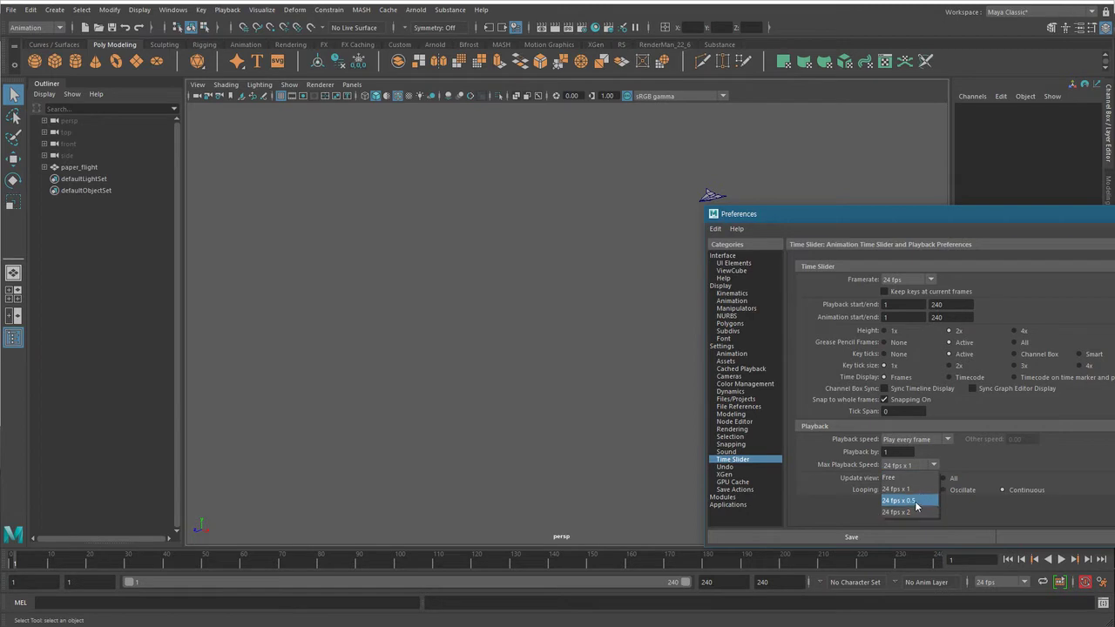
pyautogui.click(916, 503)
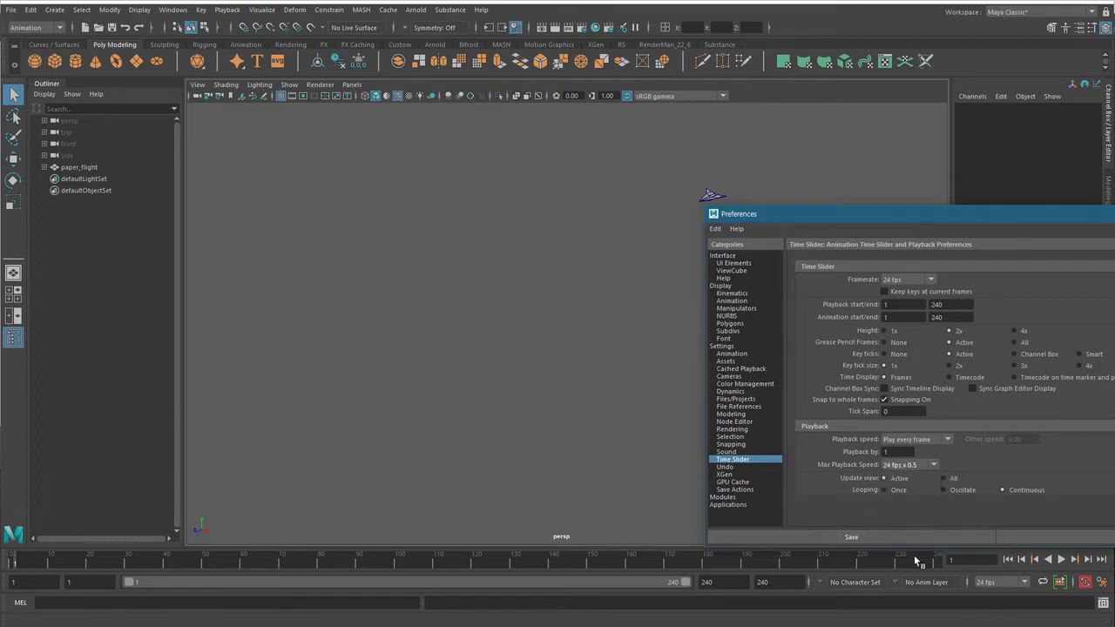
pyautogui.click(931, 535)
pyautogui.click(1061, 560)
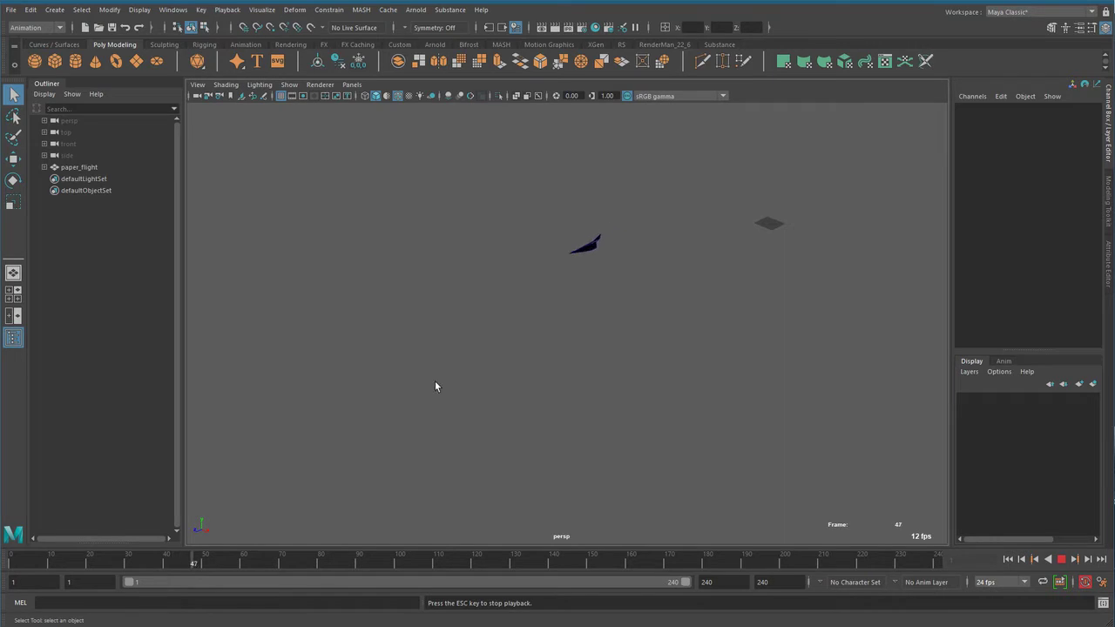
pyautogui.click(1060, 559)
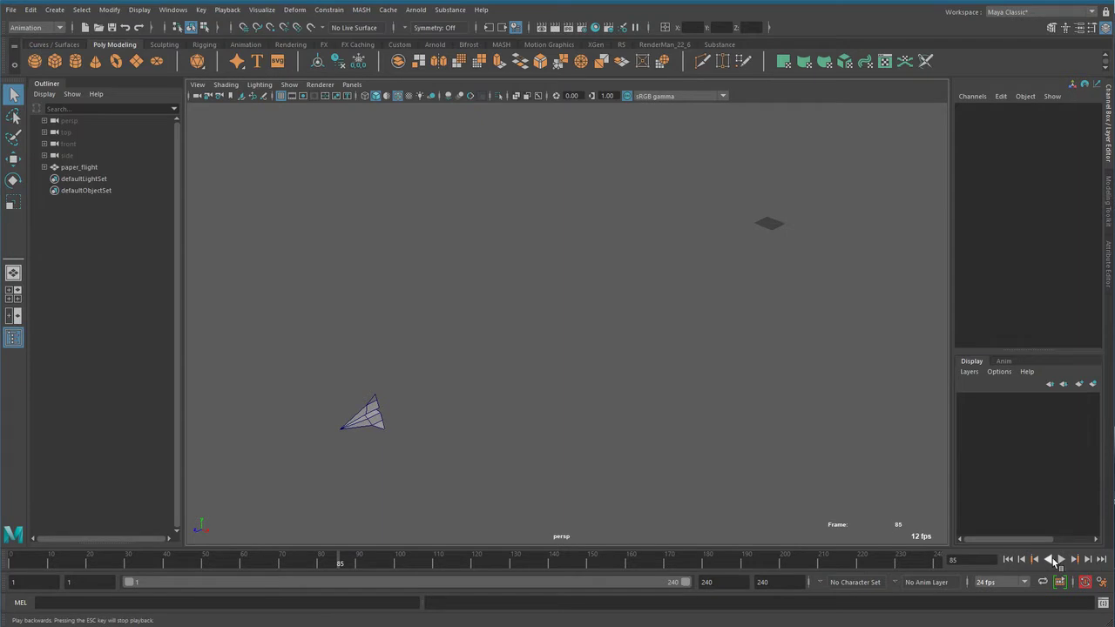
# Change Max Playback Speed to Free and save the preferences
pyautogui.click(1102, 584)
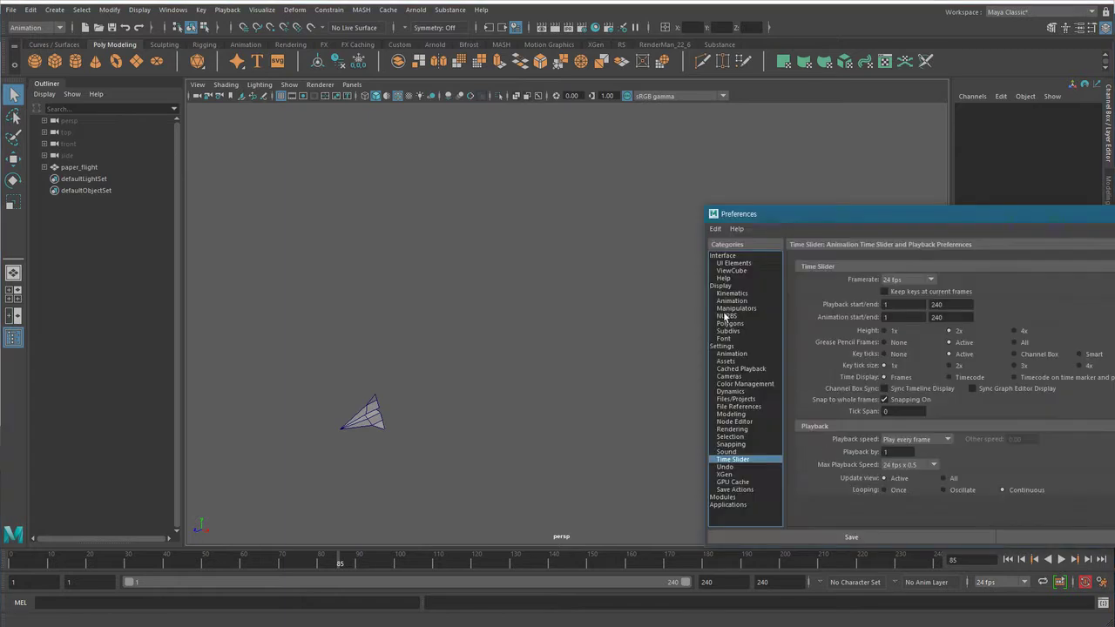
pyautogui.click(928, 468)
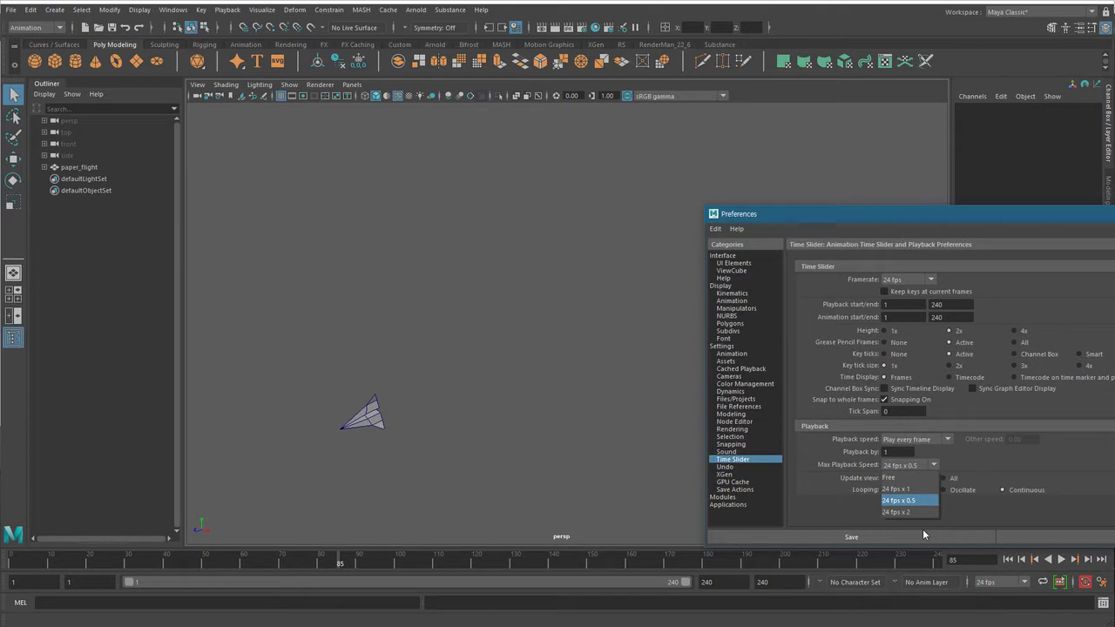
pyautogui.click(894, 480)
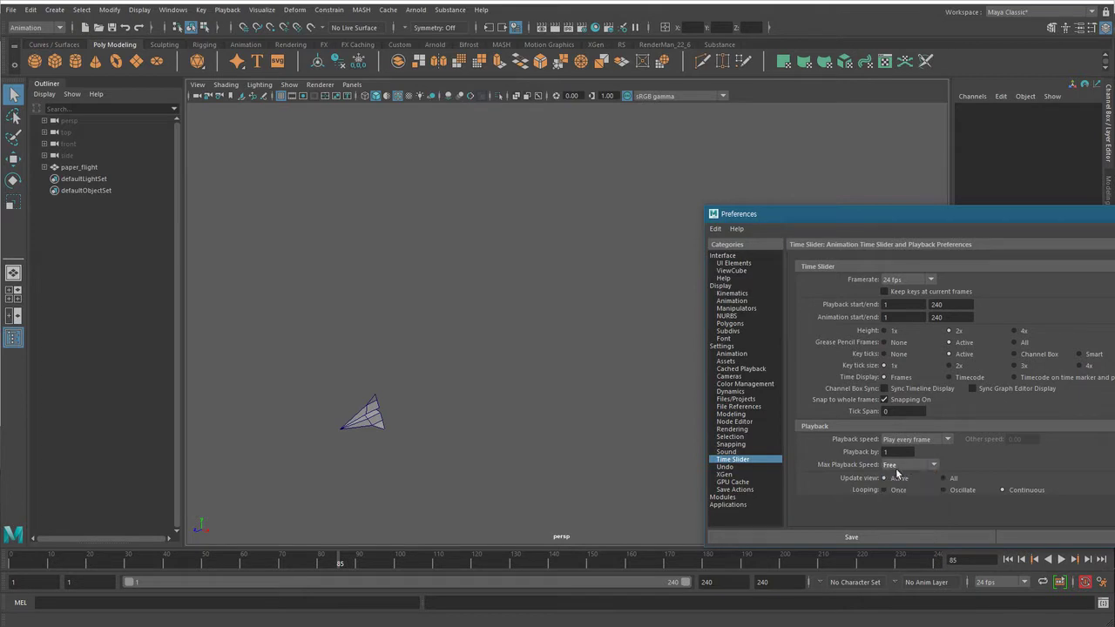
pyautogui.click(862, 537)
# Play the flight at unlimited speed, stopping it at frame 76
pyautogui.click(1008, 559)
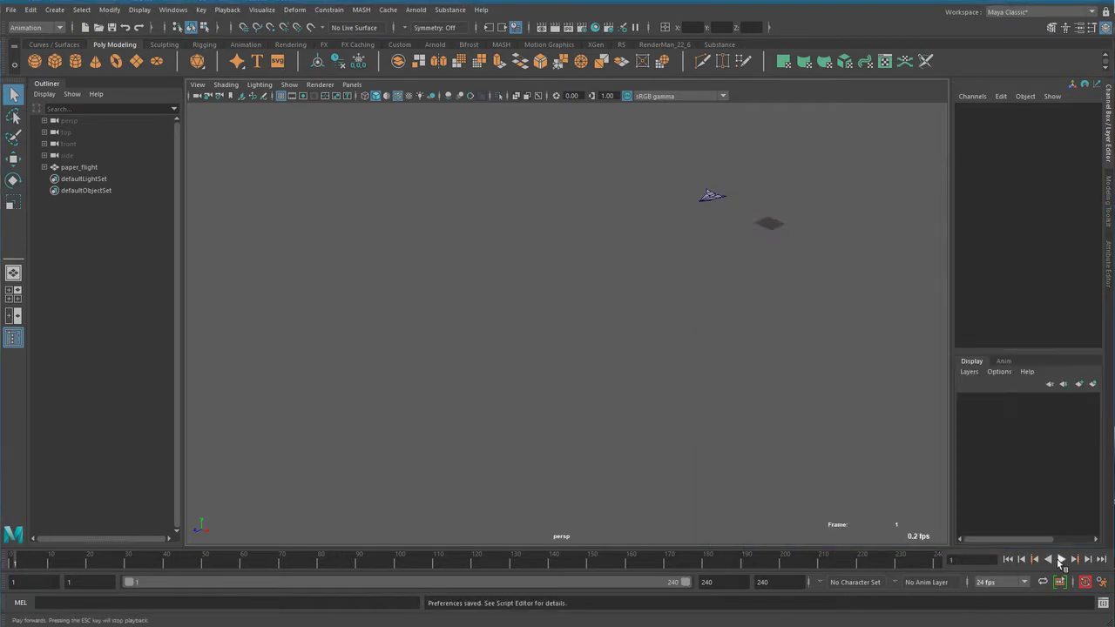
pyautogui.click(1061, 559)
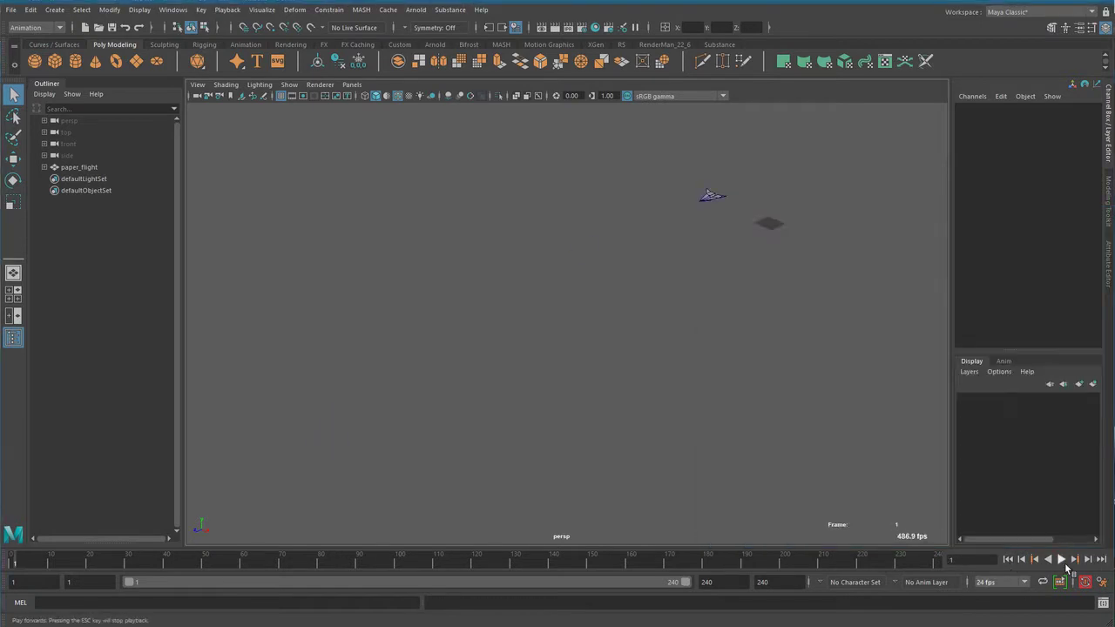
pyautogui.press('Escape')
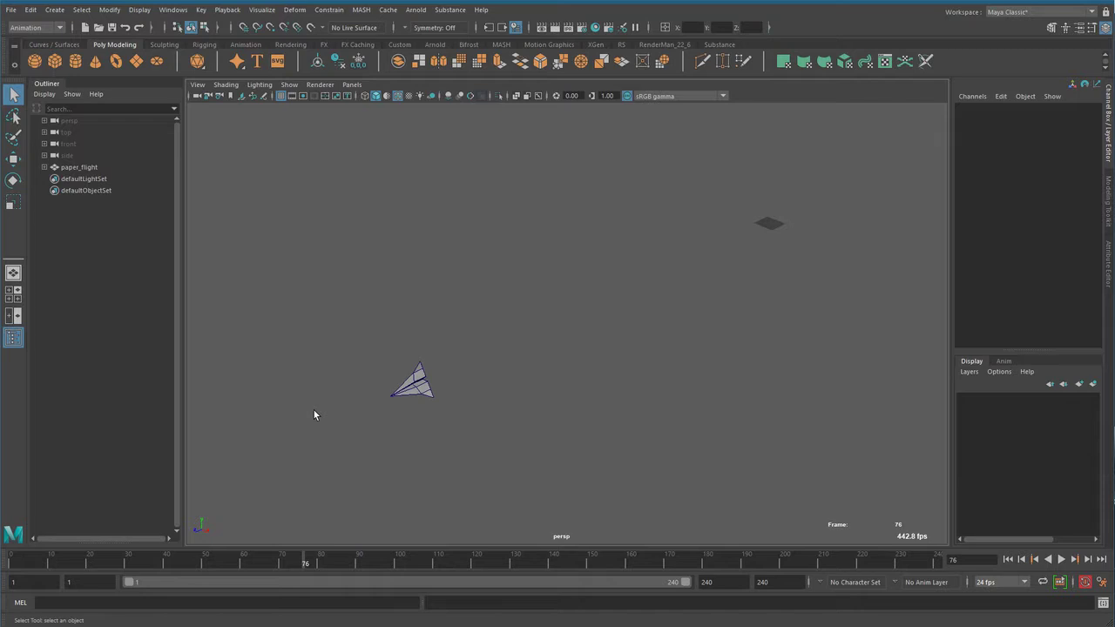
pyautogui.click(1103, 582)
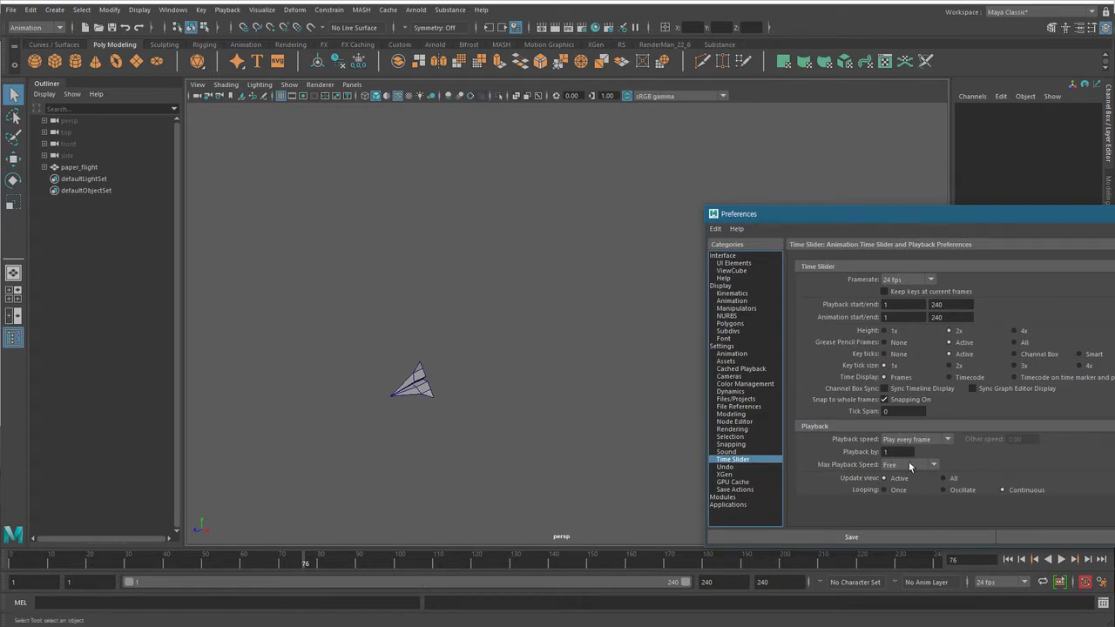
pyautogui.click(438, 451)
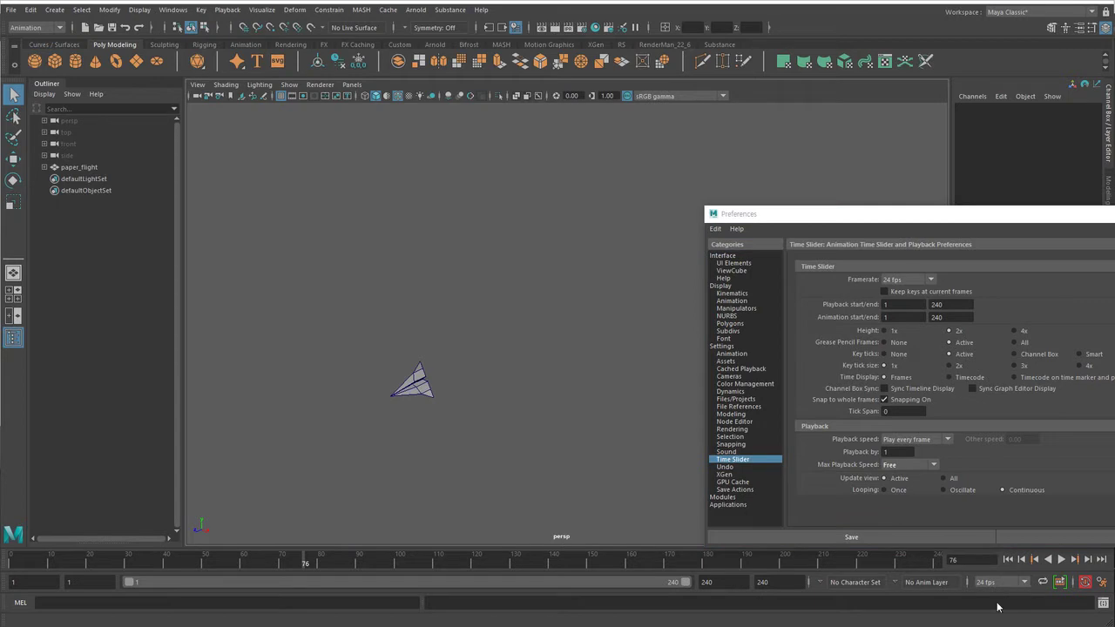
pyautogui.click(1013, 587)
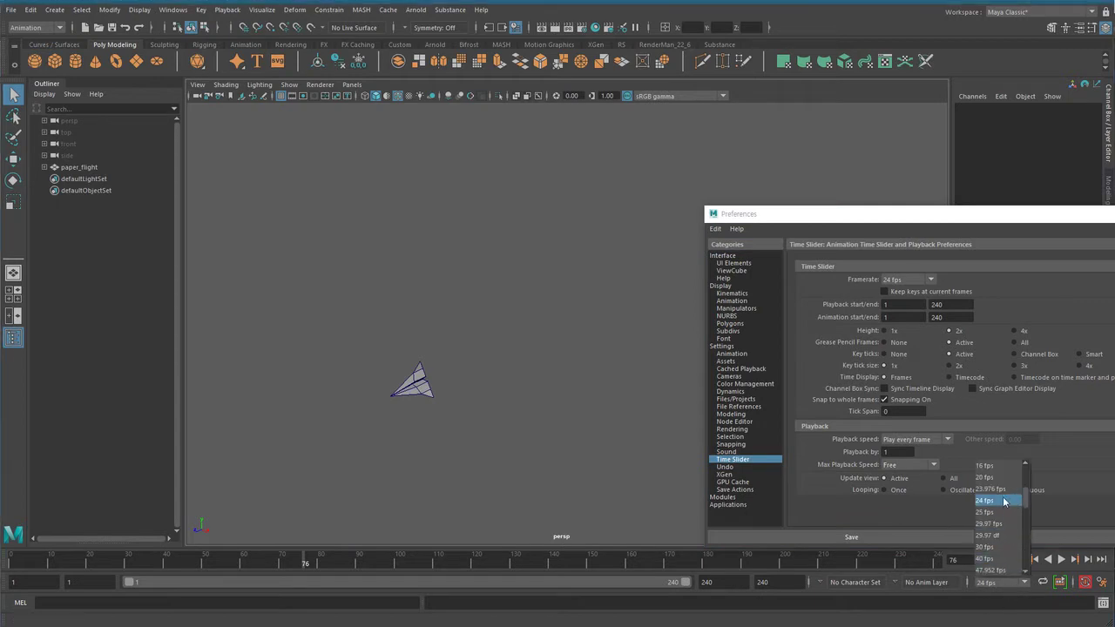
pyautogui.click(1005, 502)
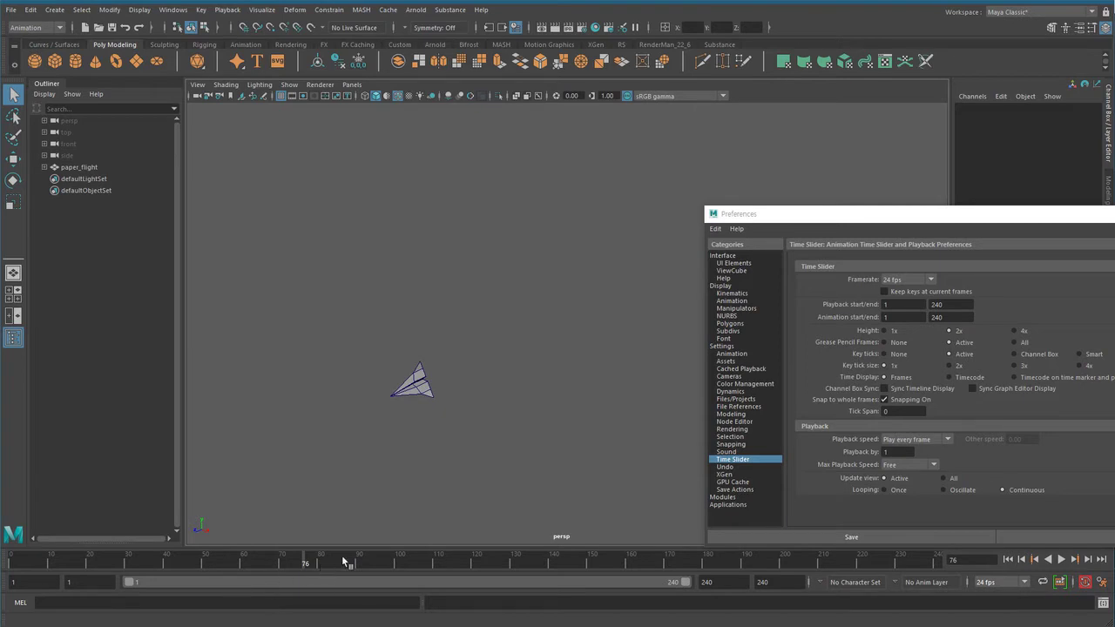
pyautogui.hotkey('alt', 'v')
pyautogui.click(902, 417)
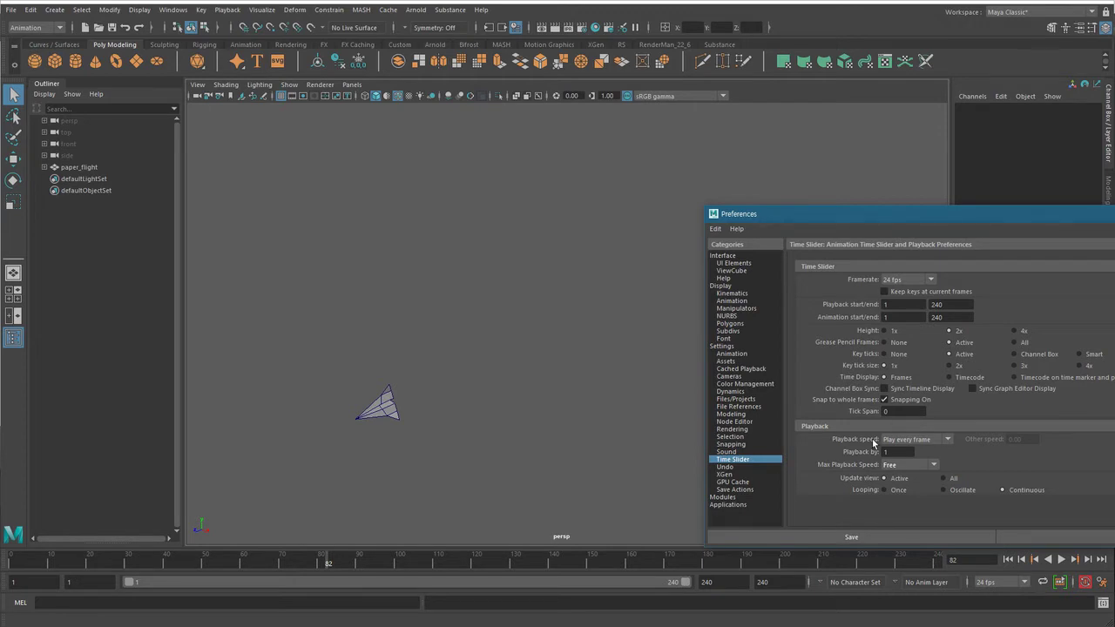
# Try Max Playback Speed at 24 fps x 1, then return it to Free
pyautogui.click(915, 439)
pyautogui.click(917, 450)
pyautogui.click(923, 465)
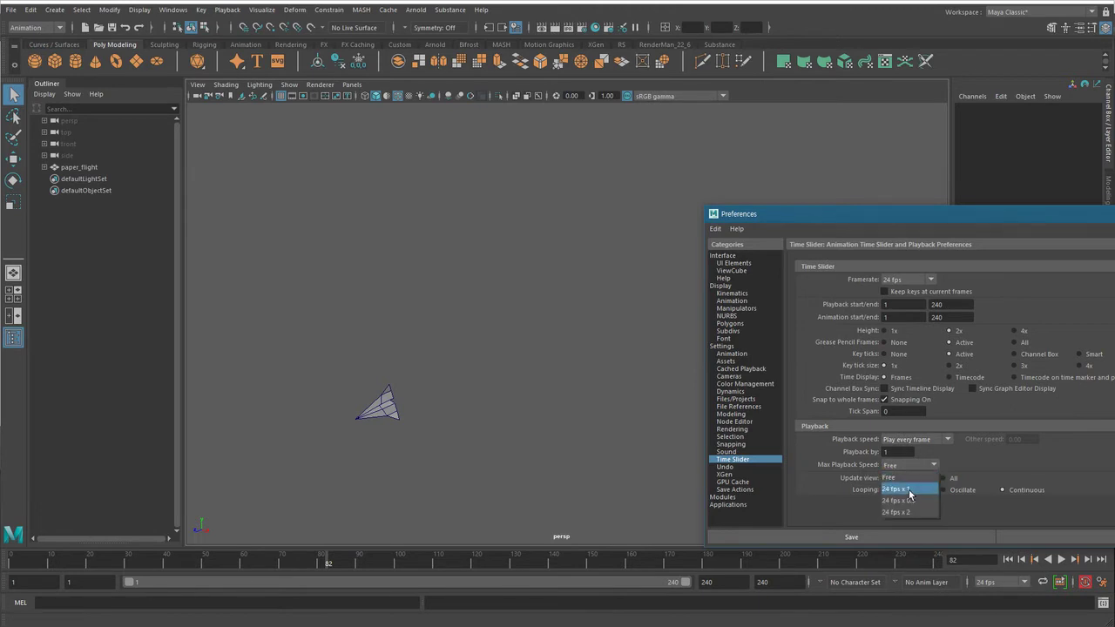
pyautogui.click(910, 491)
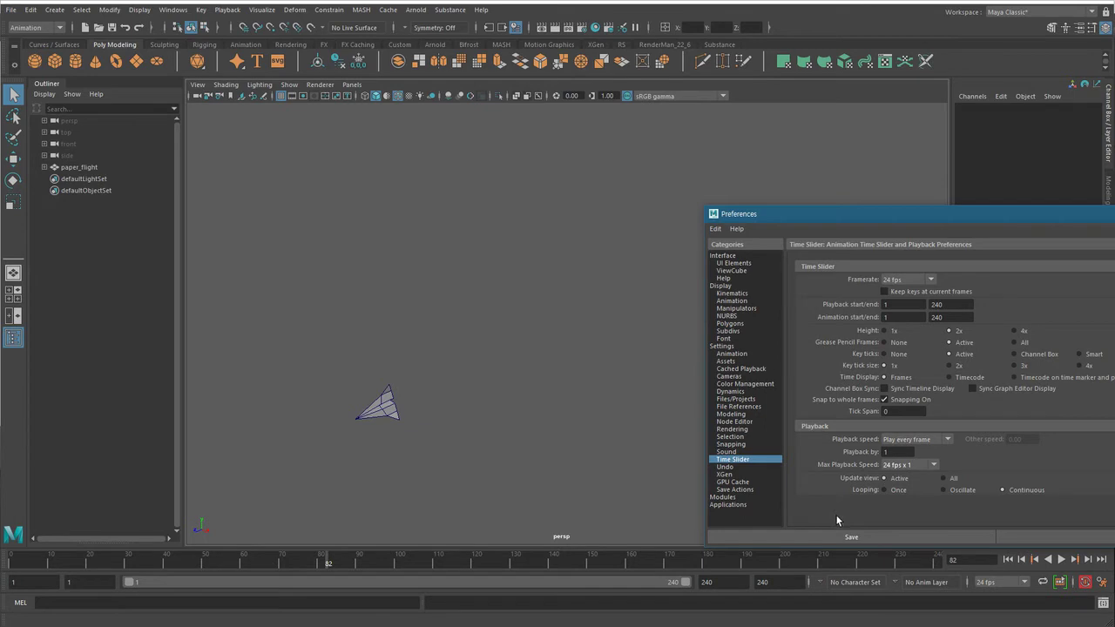
pyautogui.click(930, 465)
pyautogui.click(911, 479)
# Switch the menu set to FX and browse its Constrain commands
pyautogui.click(37, 27)
pyautogui.click(28, 77)
pyautogui.click(331, 10)
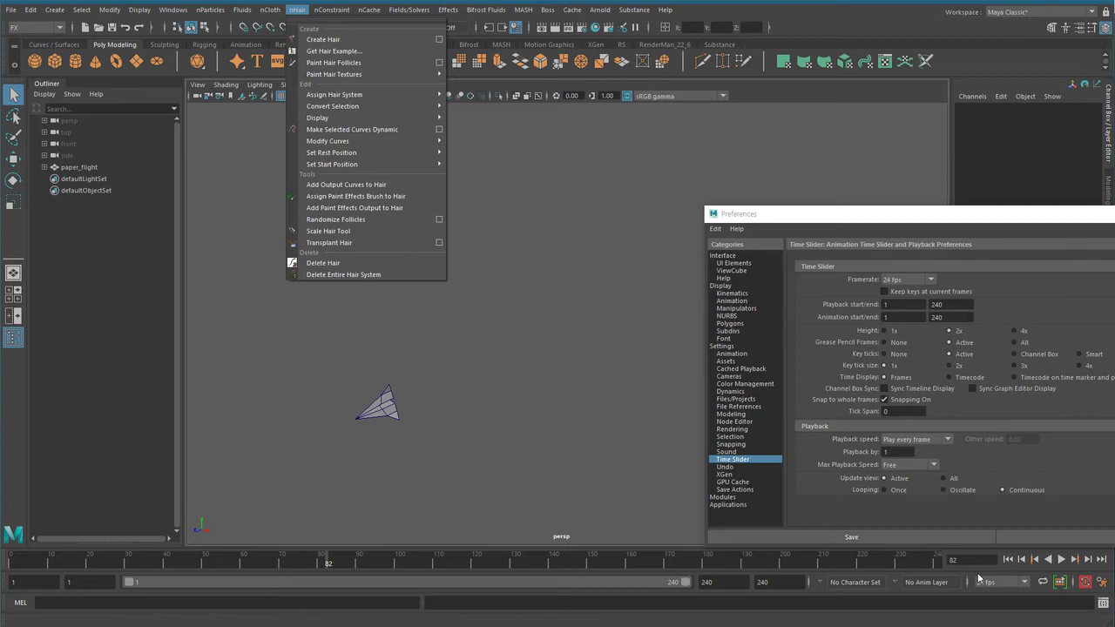
pyautogui.click(935, 467)
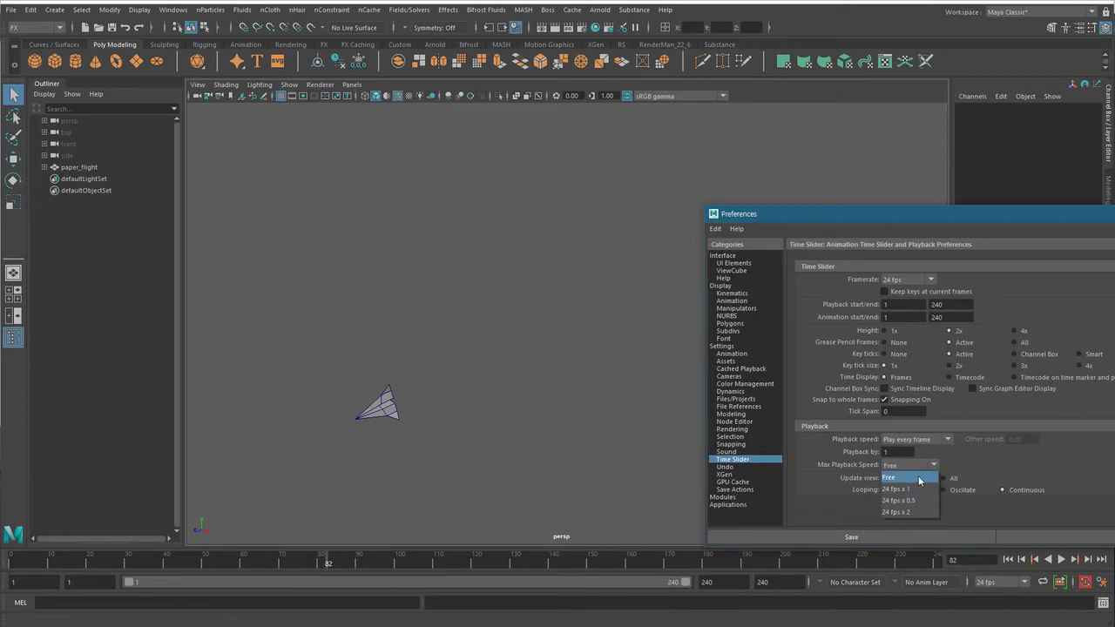
pyautogui.click(961, 458)
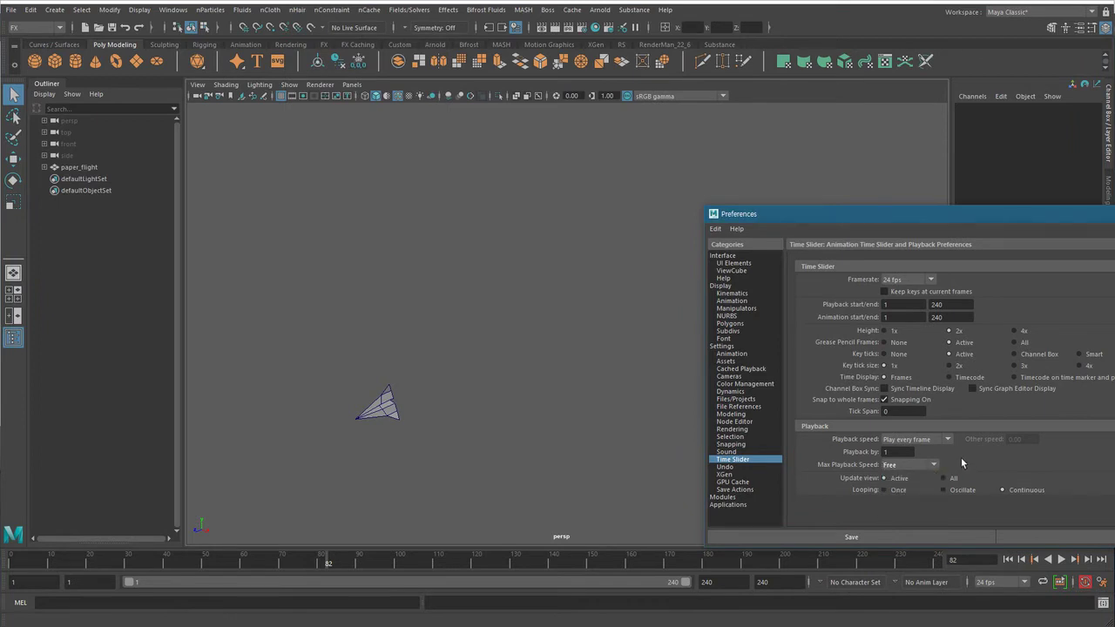
# Switch to the Animation menu set and cap Max Playback Speed at 24 fps x 1
pyautogui.click(35, 27)
pyautogui.click(33, 57)
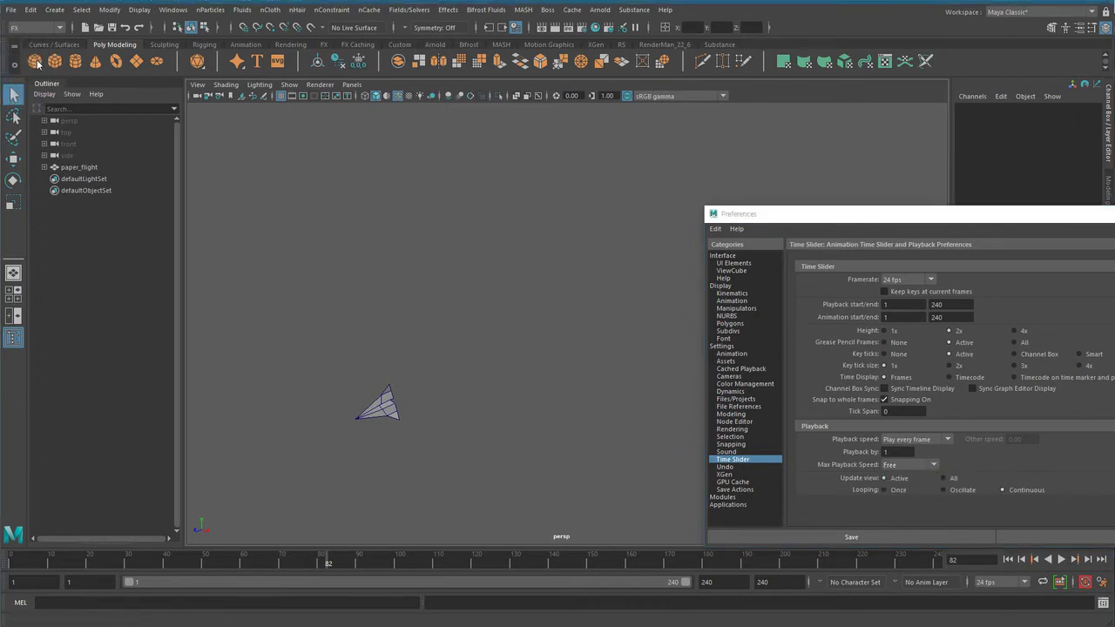
pyautogui.click(919, 464)
pyautogui.click(919, 490)
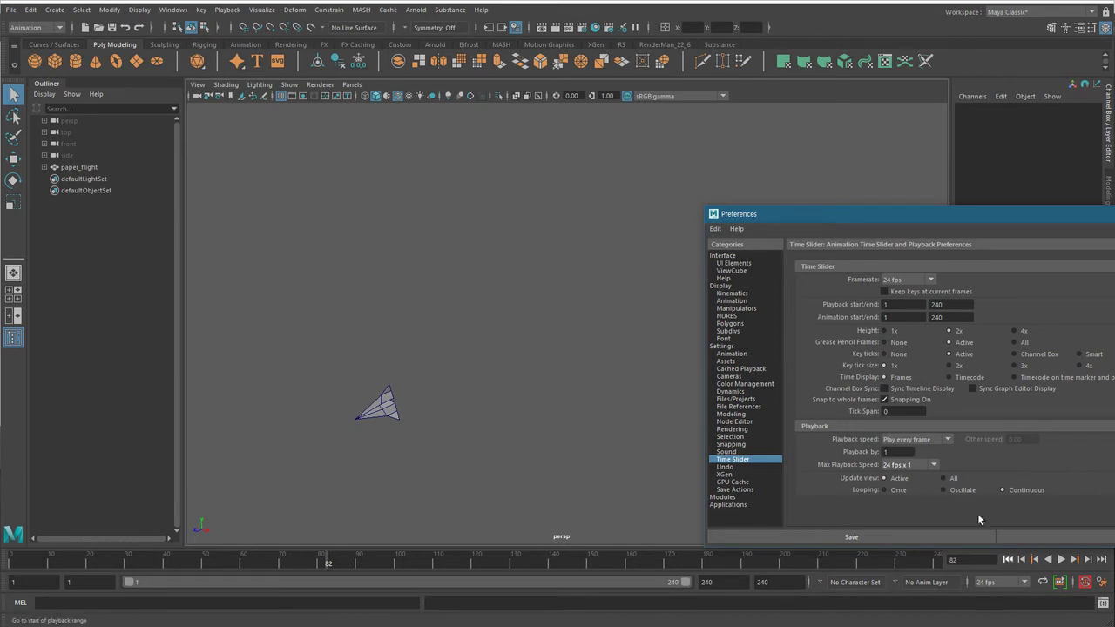
pyautogui.moveTo(948, 215); pyautogui.dragTo(803, 145)
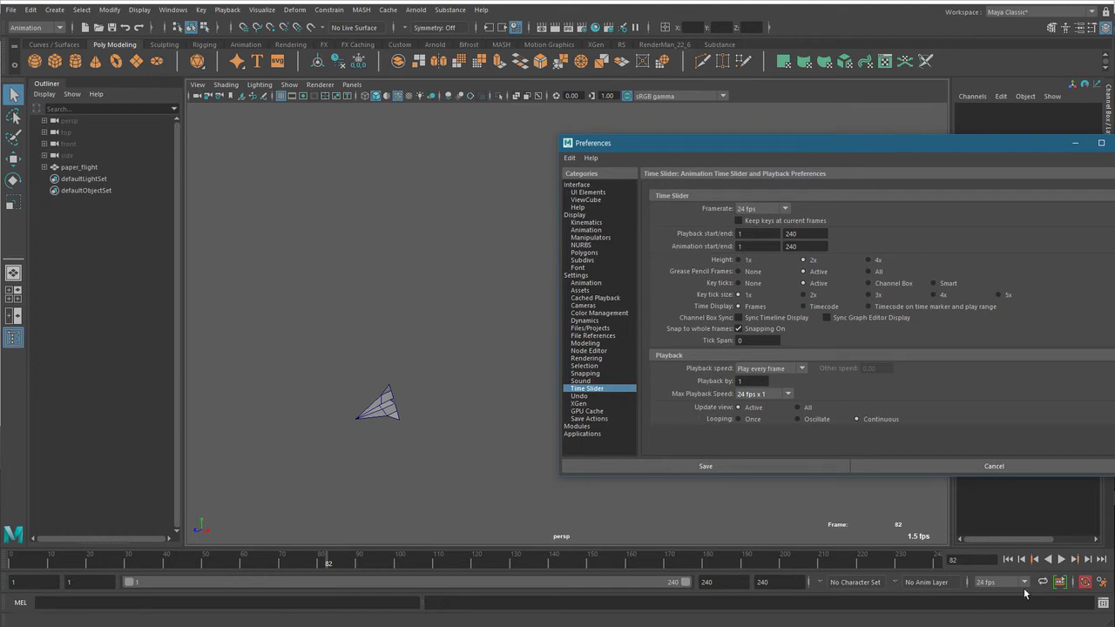
# Save the 24 fps x 1 preferences and replay the flight twice, stopping at frame 69
pyautogui.click(730, 466)
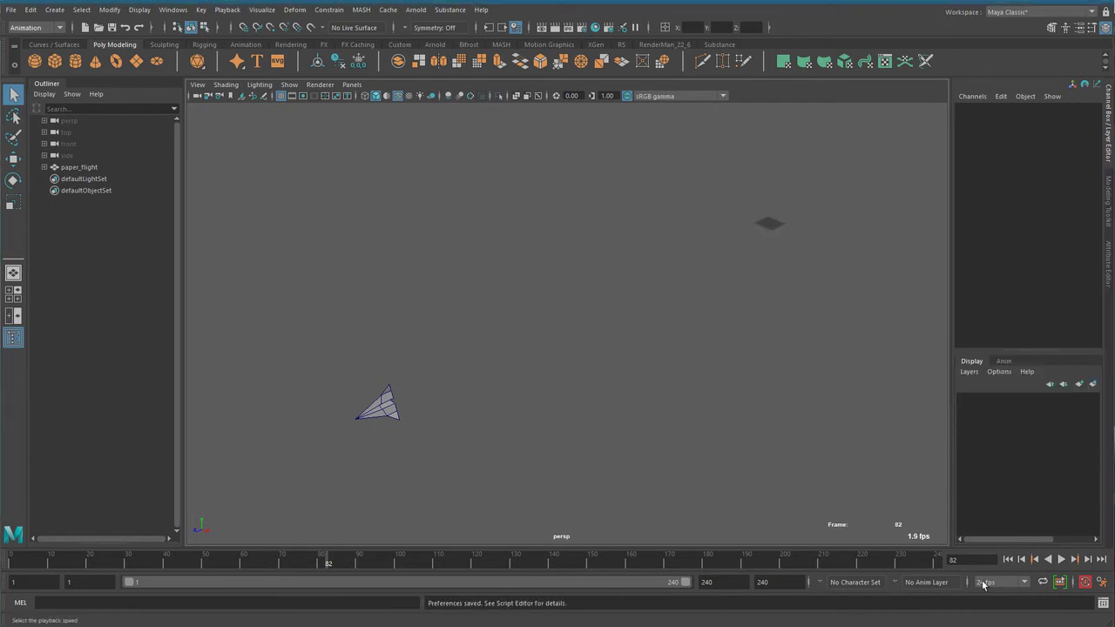
pyautogui.click(1008, 560)
pyautogui.click(1065, 560)
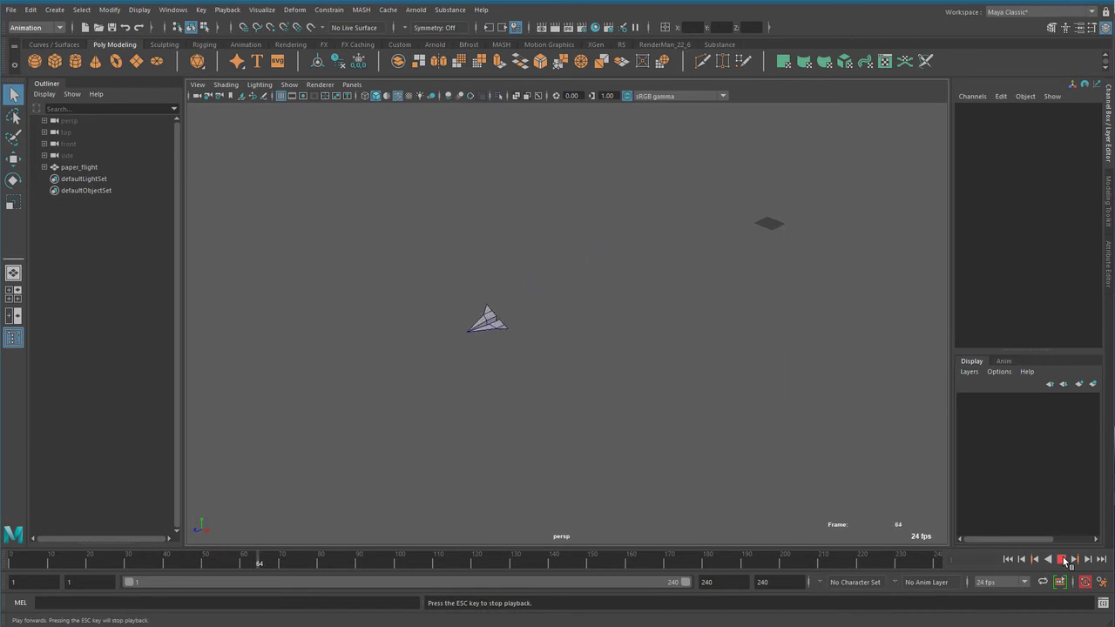
pyautogui.click(1067, 561)
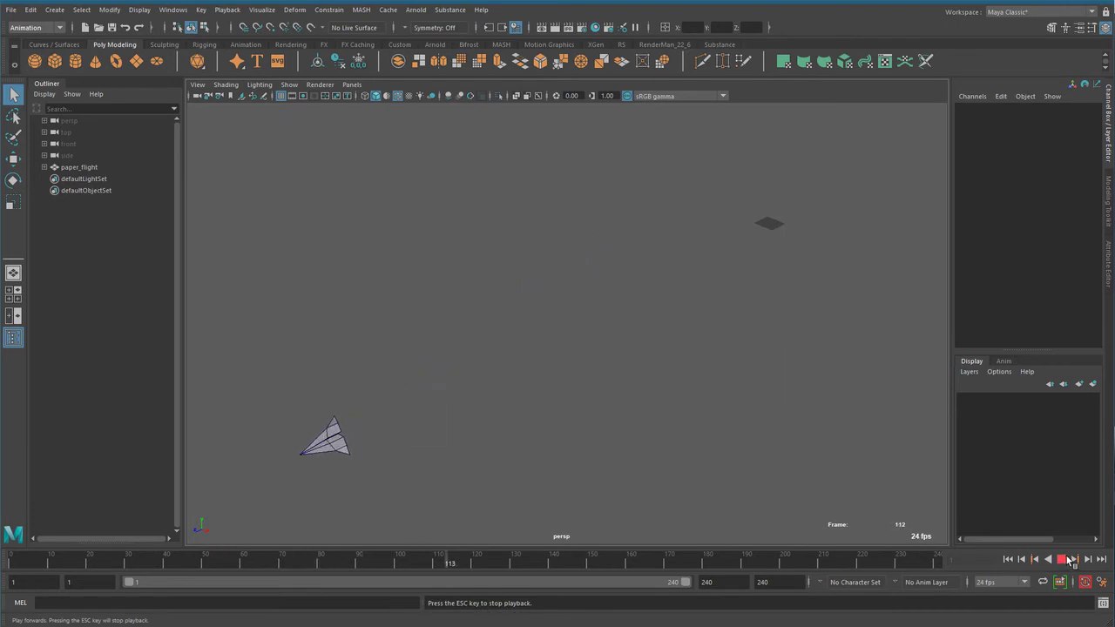
pyautogui.click(1009, 560)
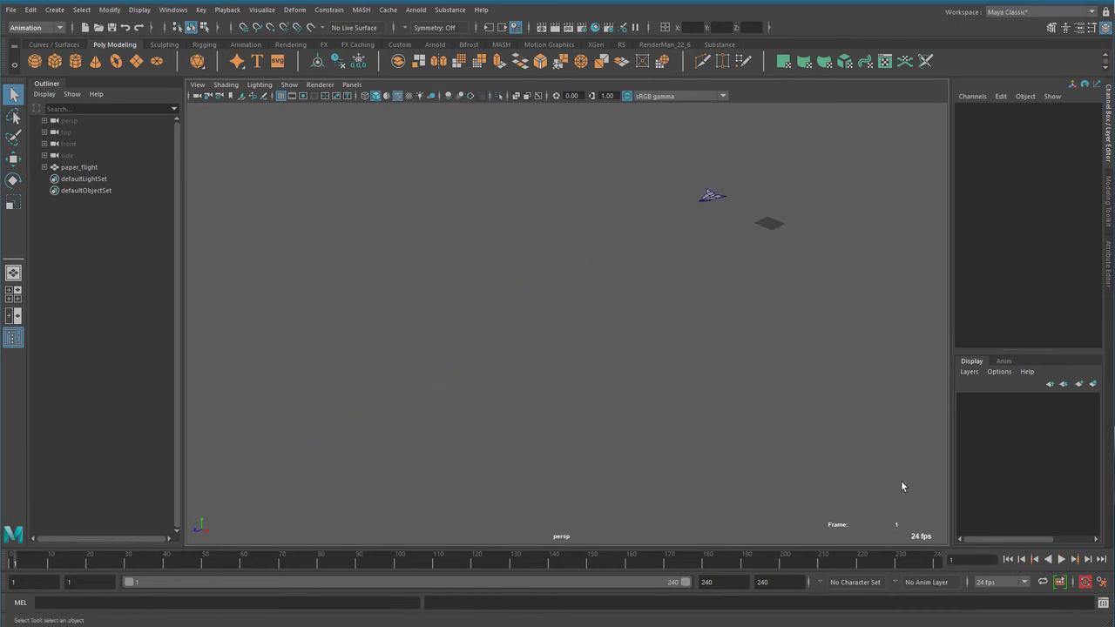
pyautogui.click(1062, 561)
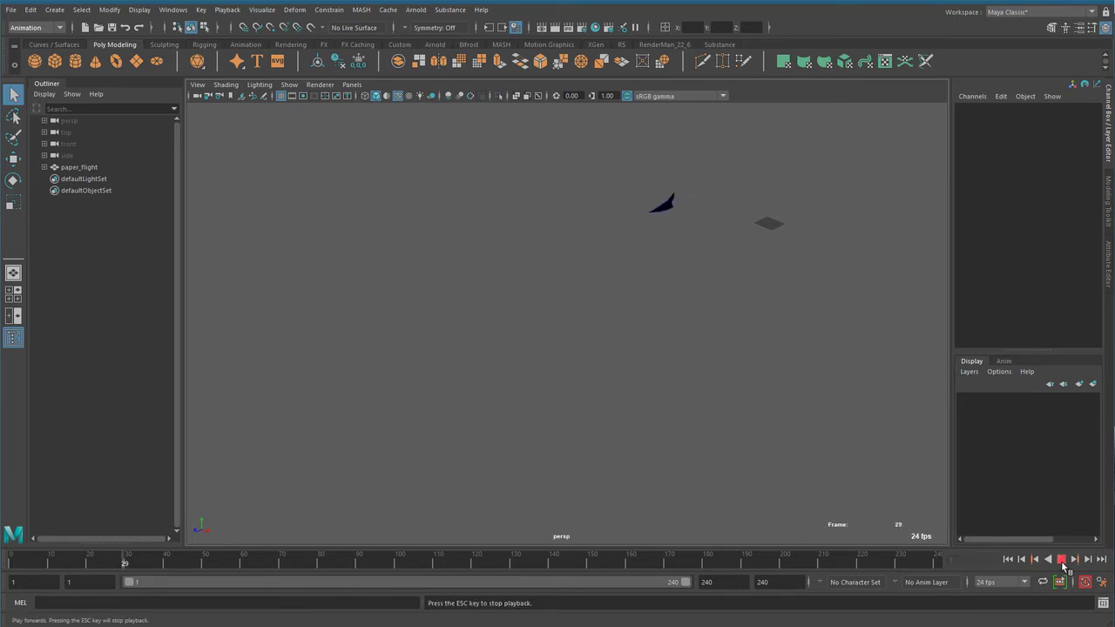
pyautogui.press('Escape')
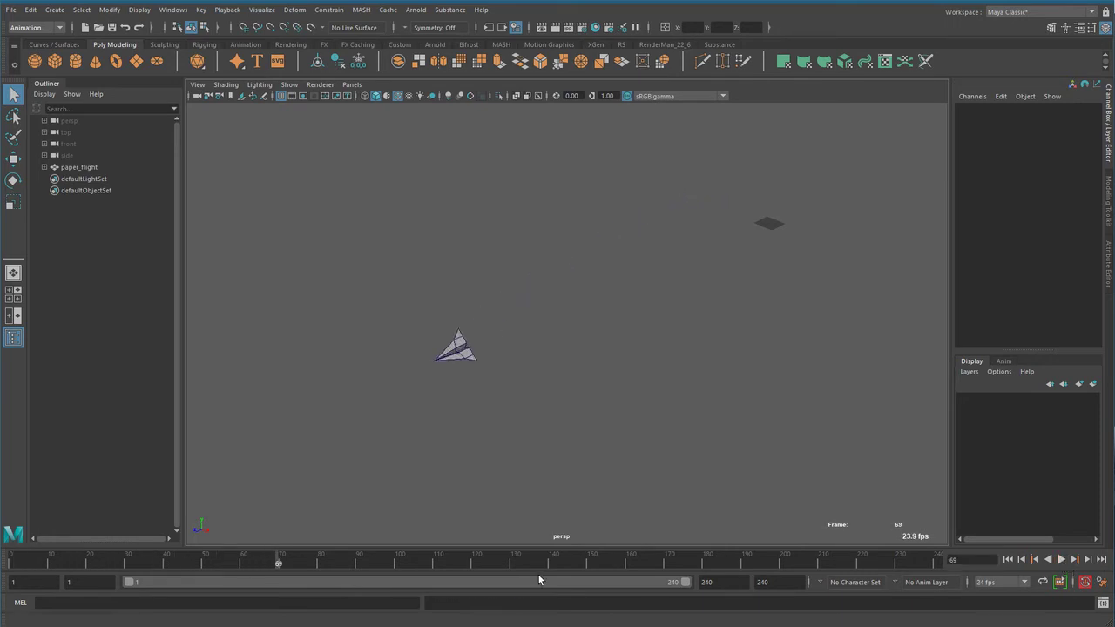
# Switch playback speed to Play Every Frame, Free and play the flight from the start
pyautogui.rightClick(406, 557)
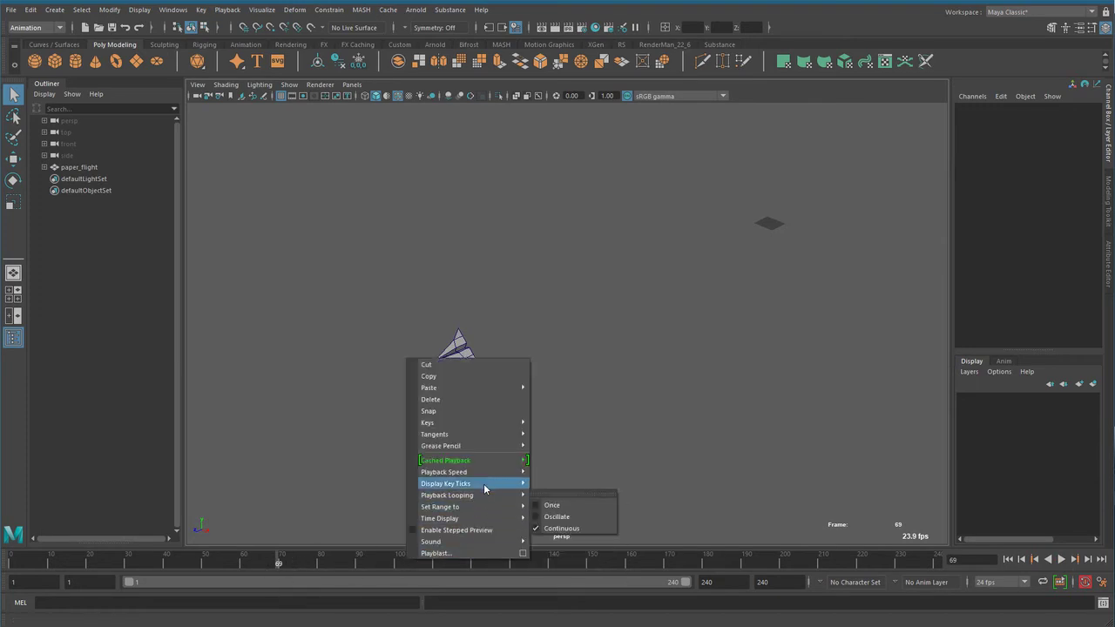
pyautogui.moveTo(445, 472)
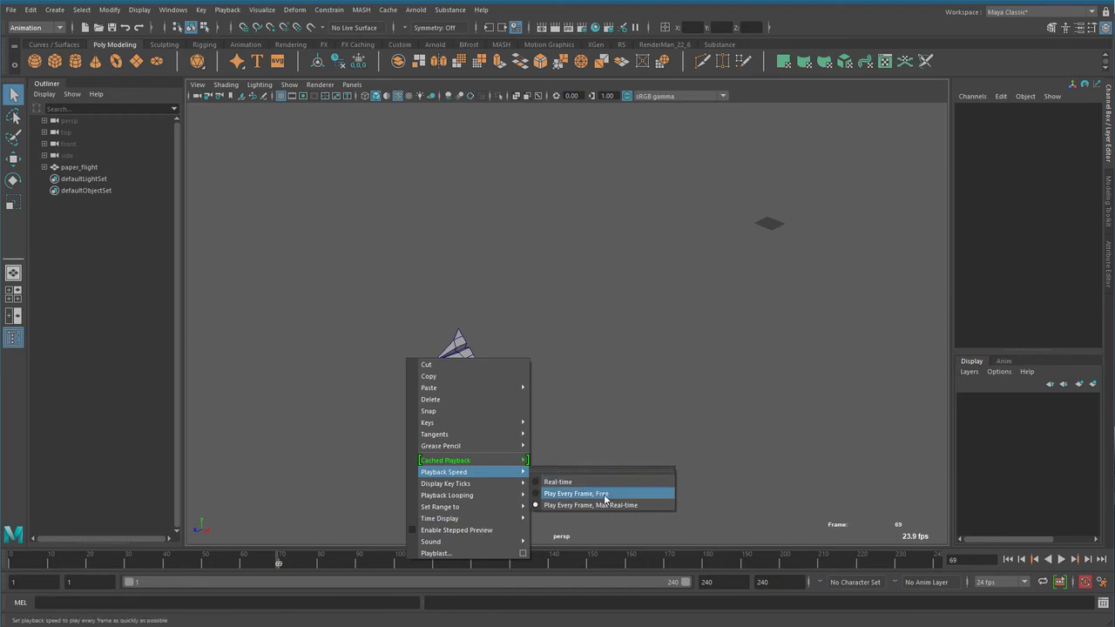
pyautogui.click(605, 494)
pyautogui.click(1008, 559)
pyautogui.click(1058, 562)
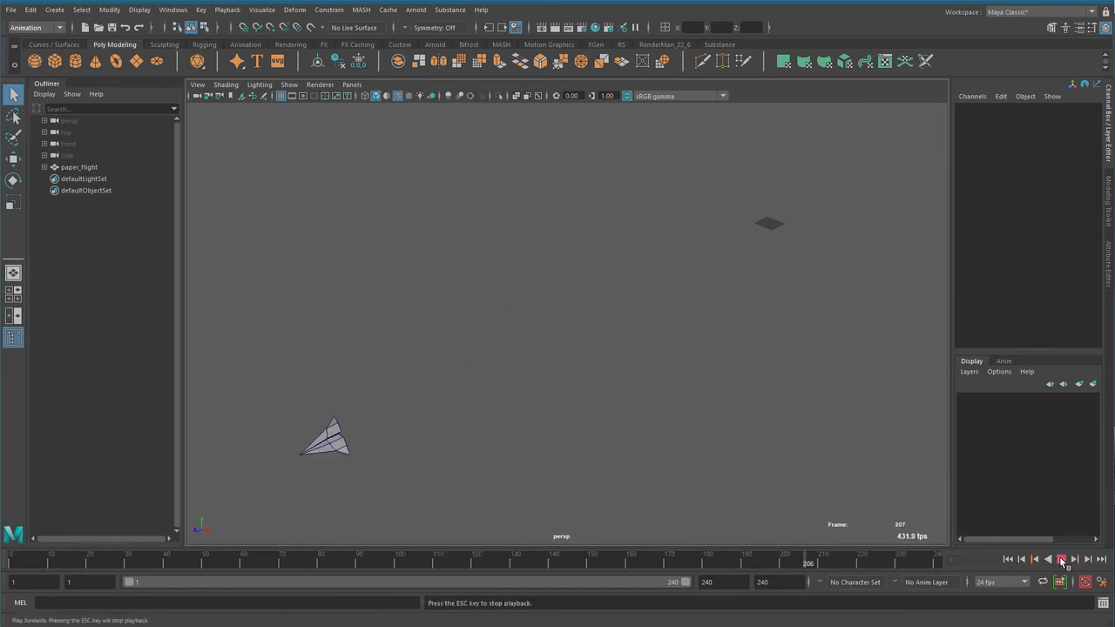
# Set playback speed back to Real-time, replay the flight, and return to frame 1
pyautogui.rightClick(444, 562)
pyautogui.moveTo(480, 483)
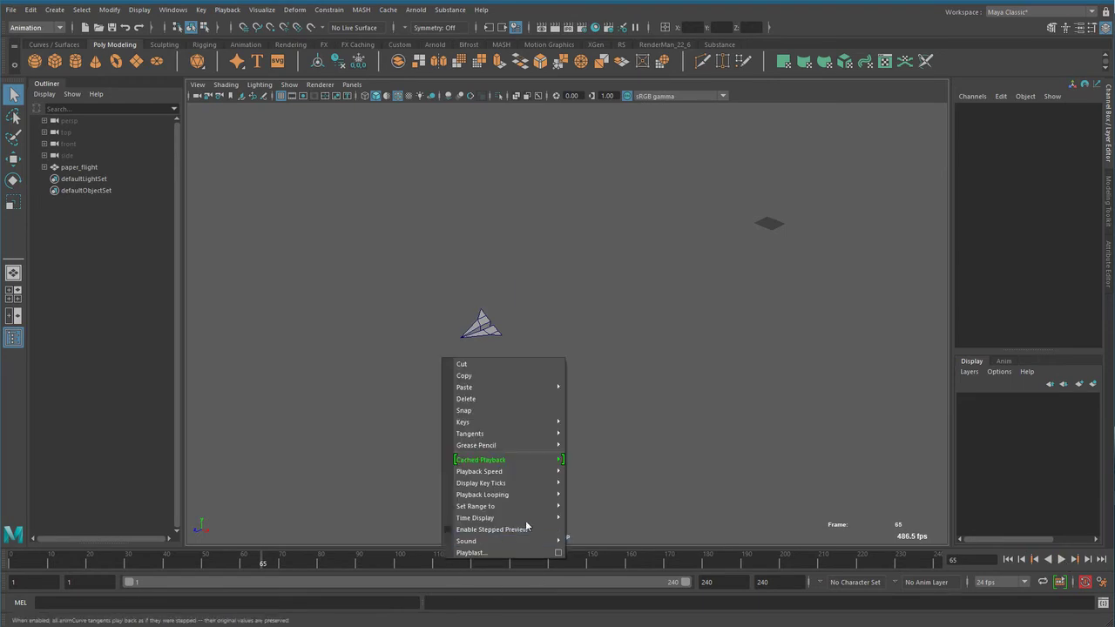
pyautogui.click(575, 484)
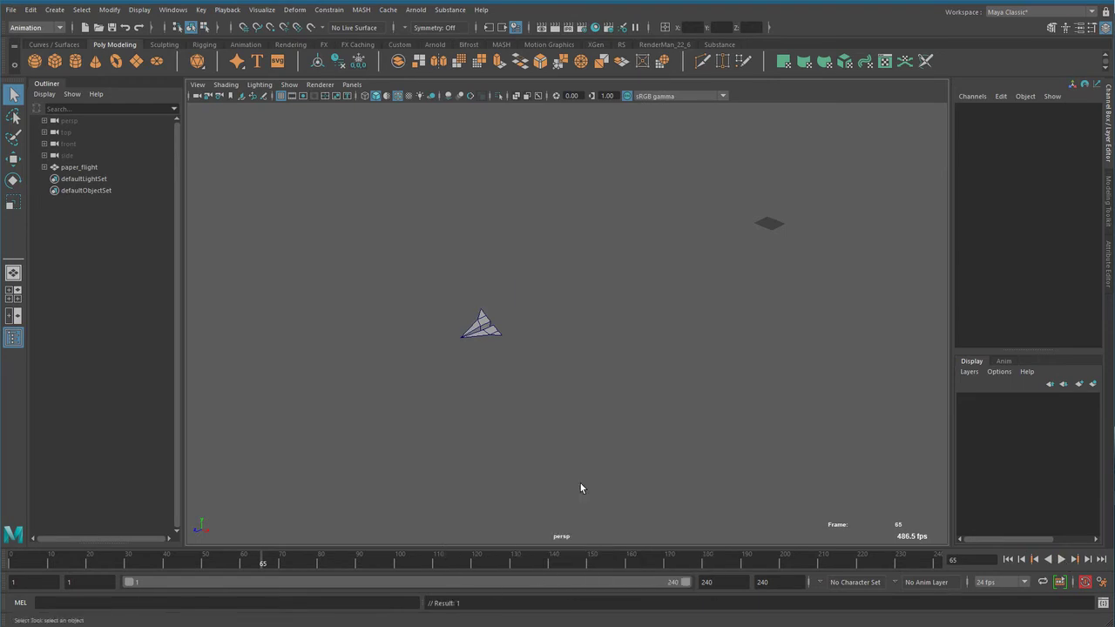
pyautogui.click(1008, 559)
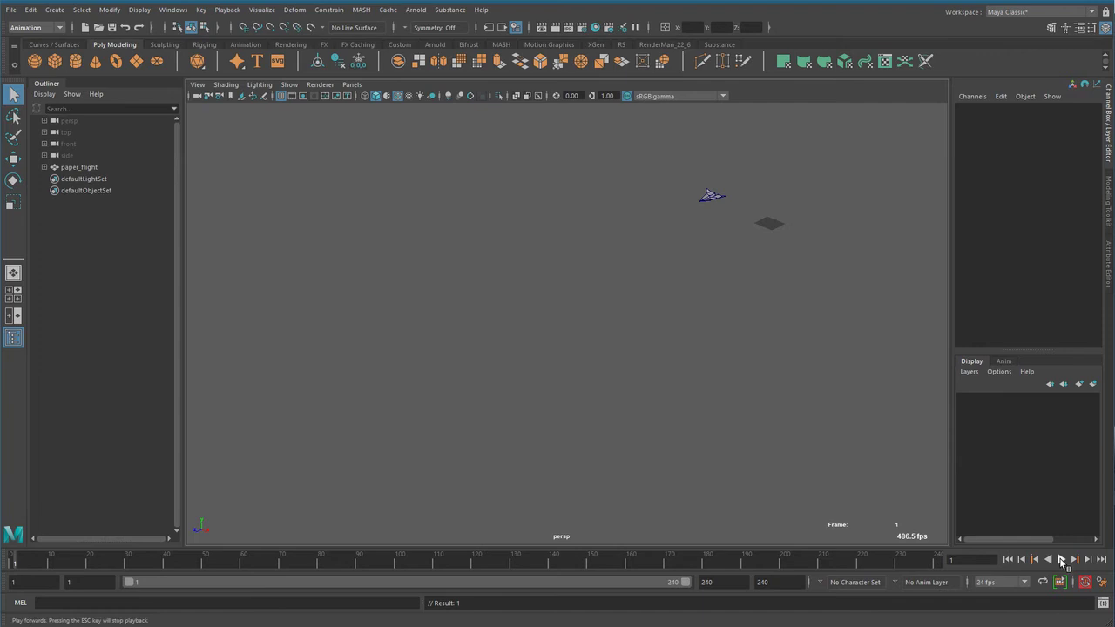
pyautogui.click(1062, 559)
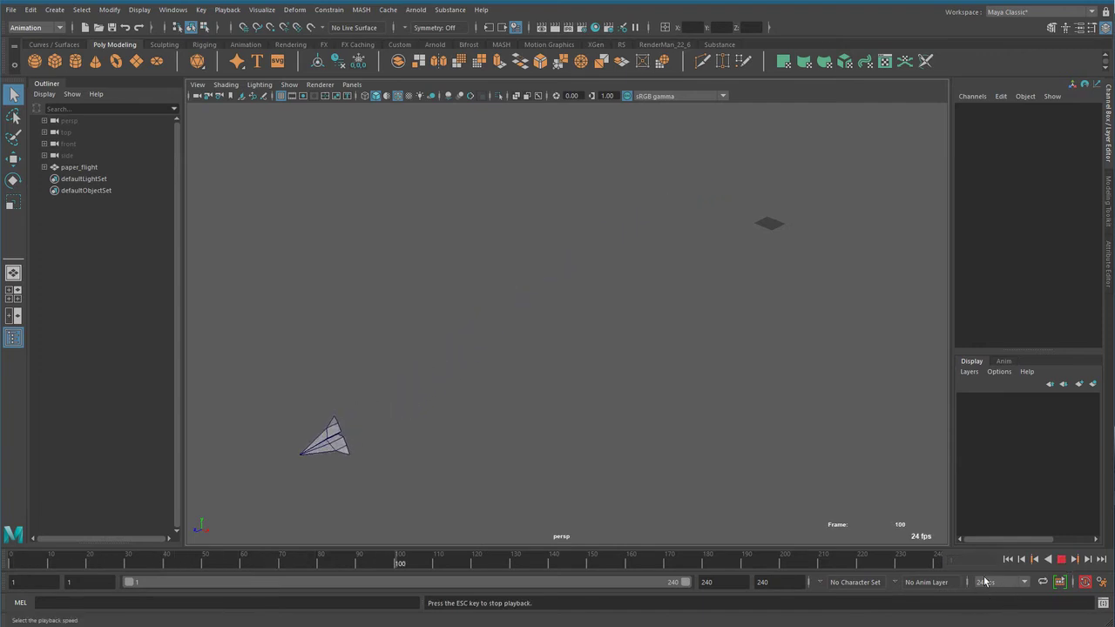
pyautogui.press('Escape')
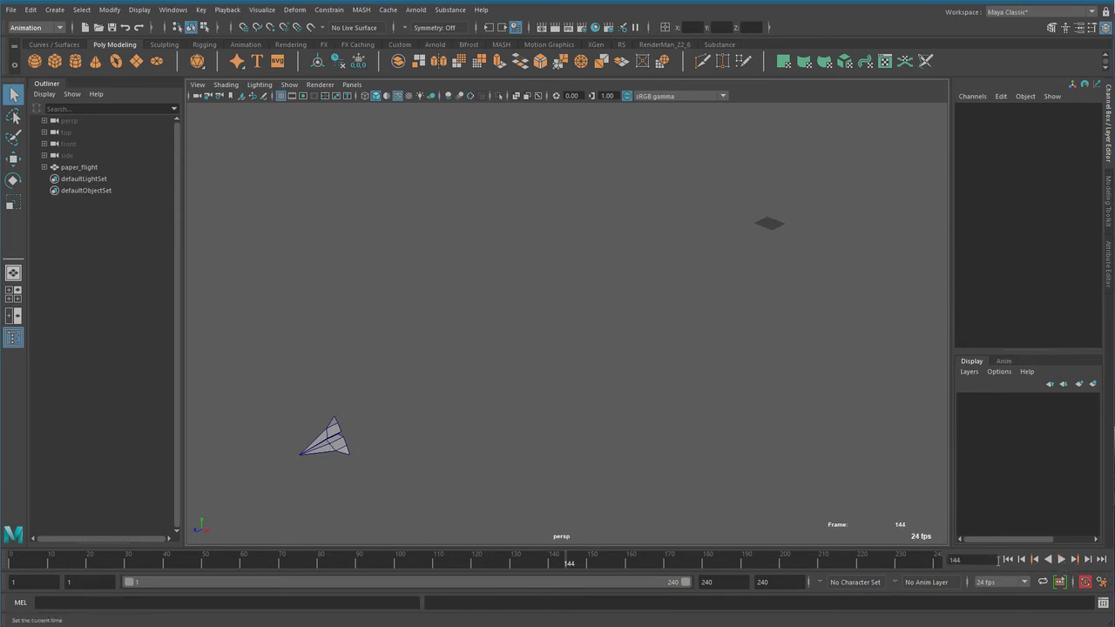
pyautogui.click(1008, 560)
# Choose Play Every Frame, Max Real-time on the time slider and play the plane's flight
pyautogui.rightClick(488, 562)
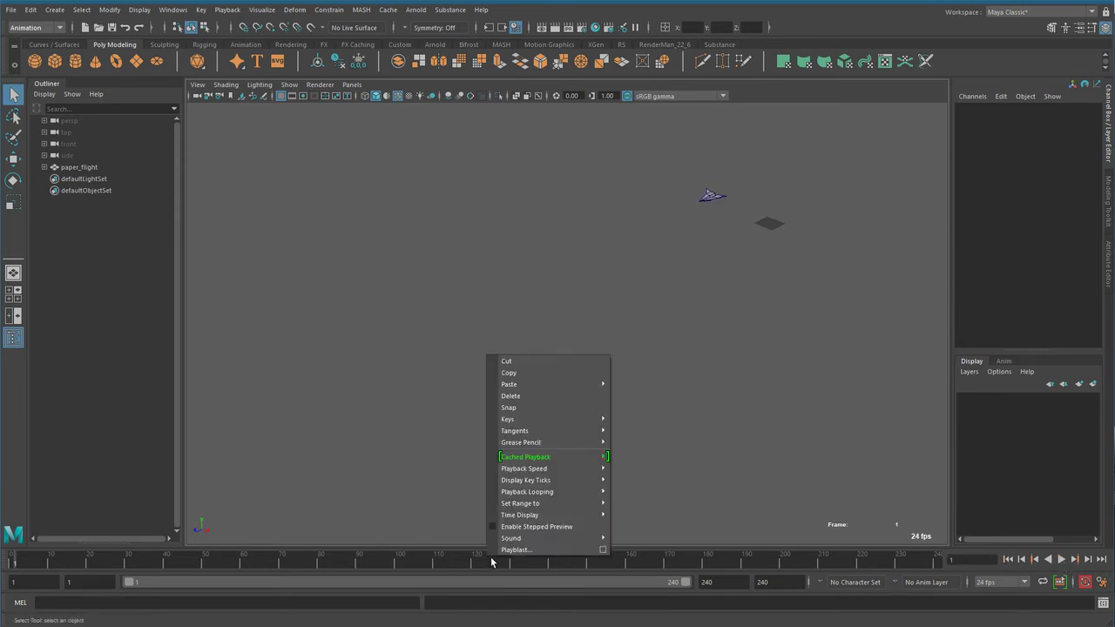
pyautogui.rightClick(428, 562)
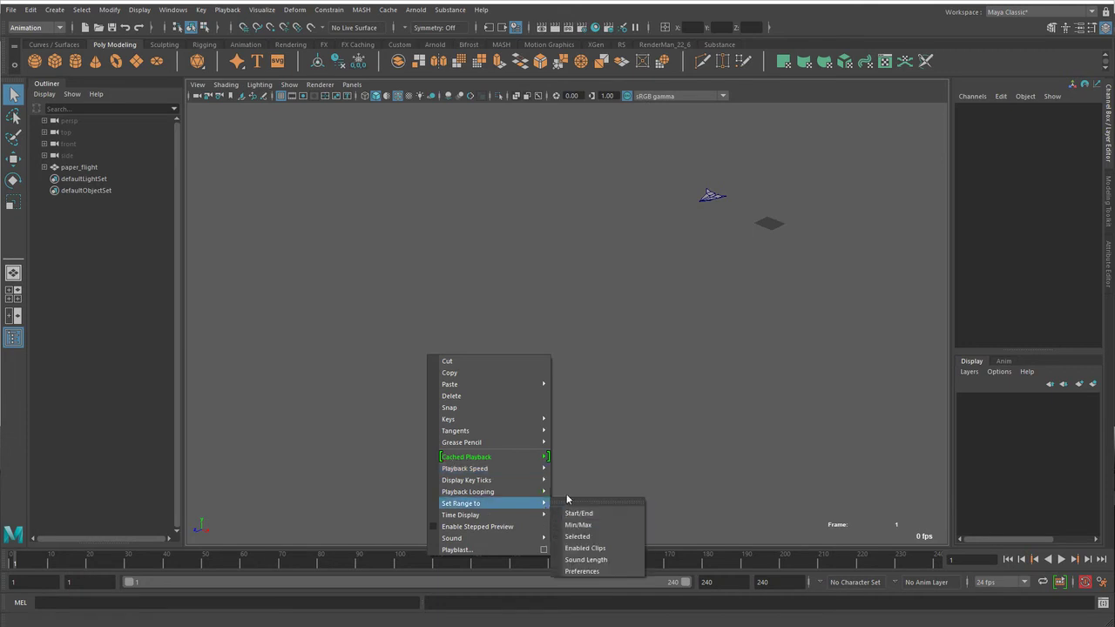
pyautogui.moveTo(465, 469)
pyautogui.click(638, 501)
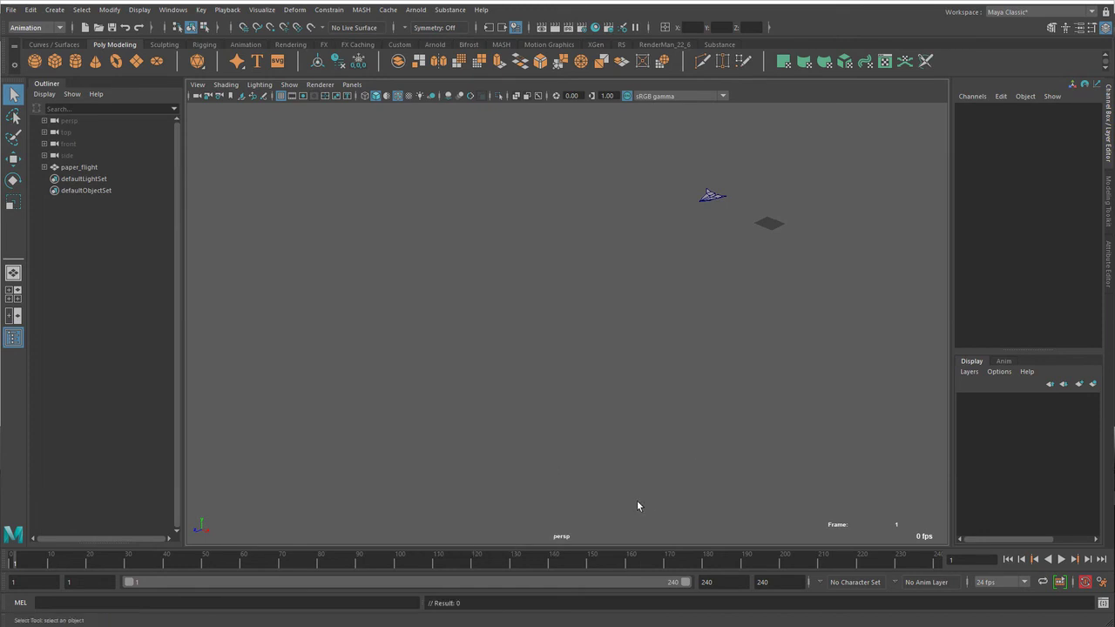
pyautogui.rightClick(460, 562)
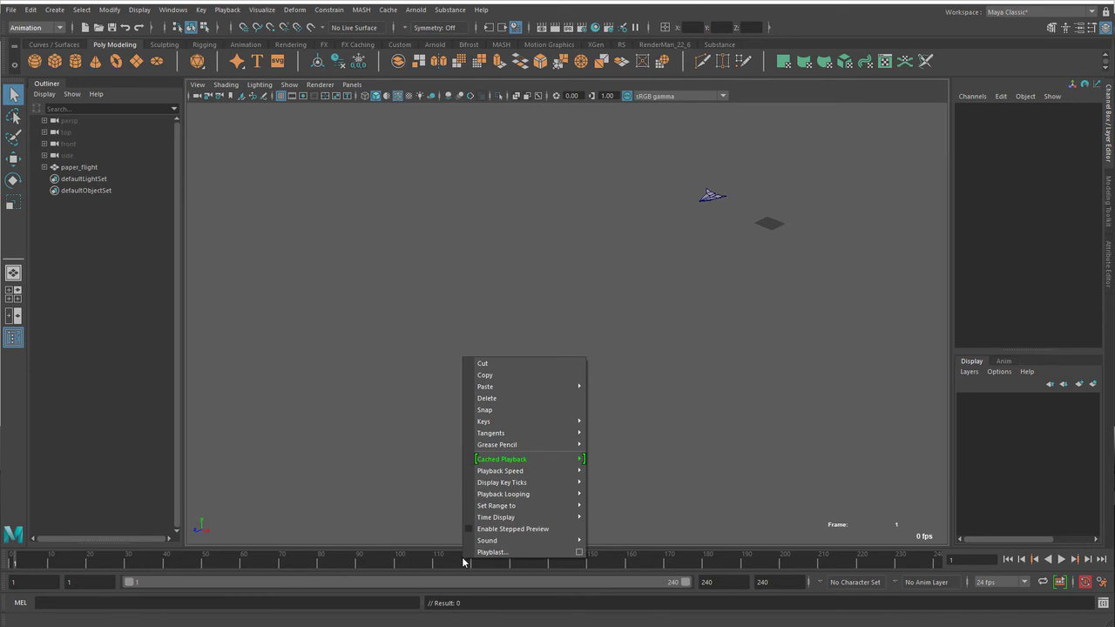
pyautogui.moveTo(500, 470)
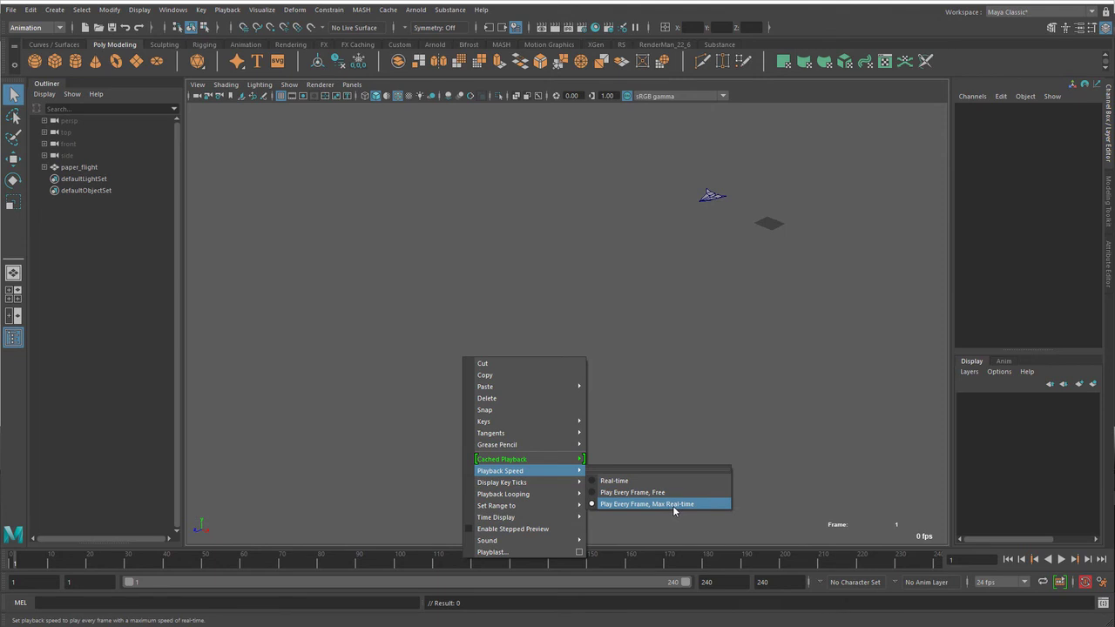
pyautogui.click(673, 506)
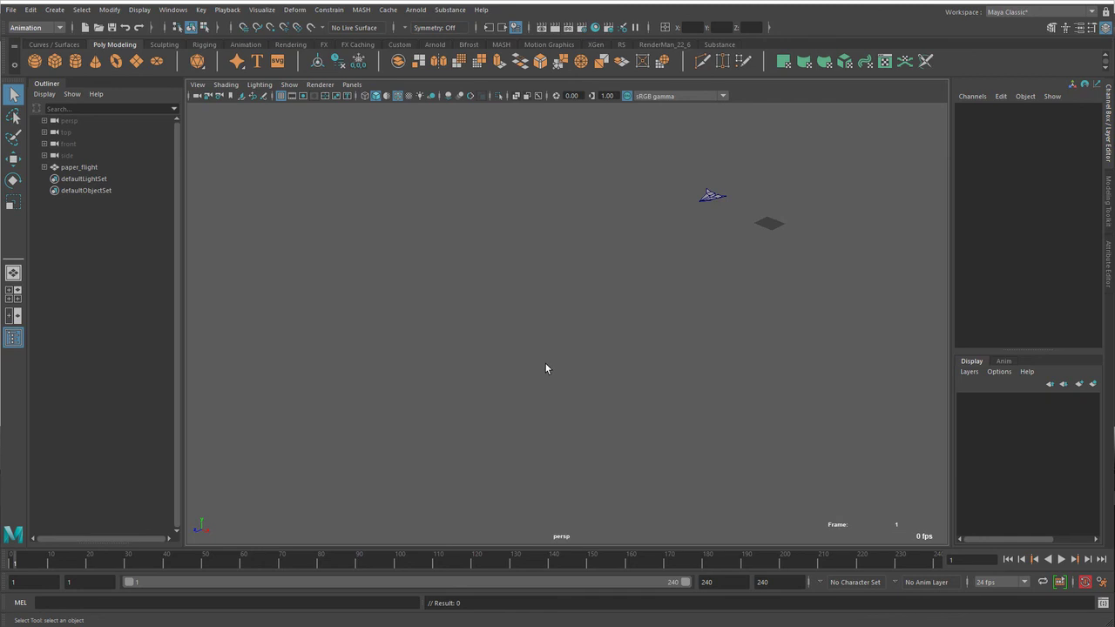
pyautogui.click(1062, 560)
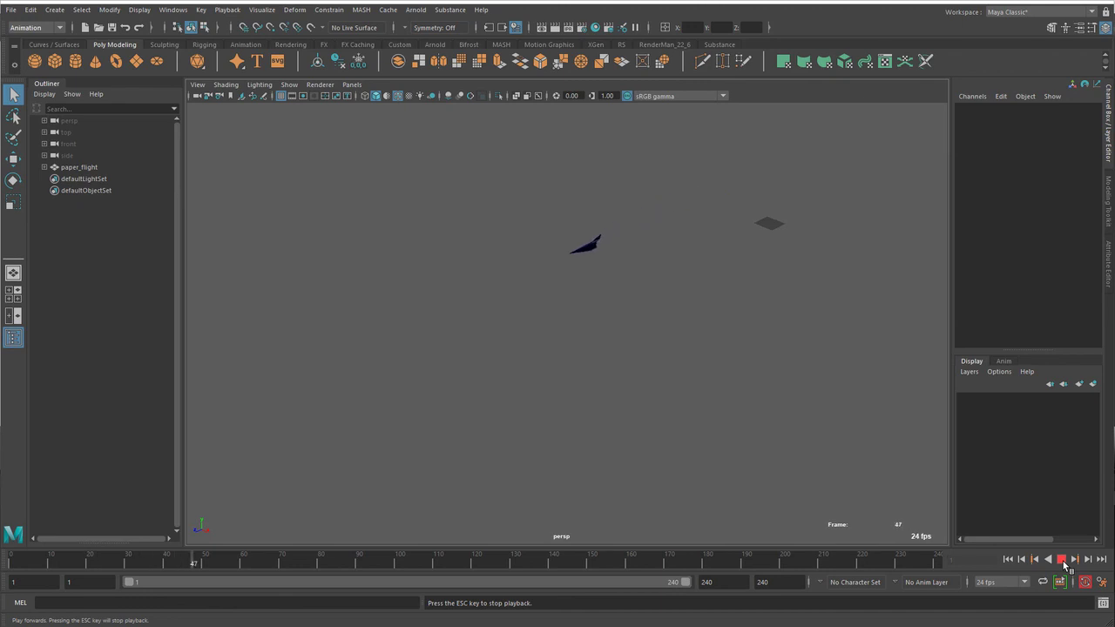